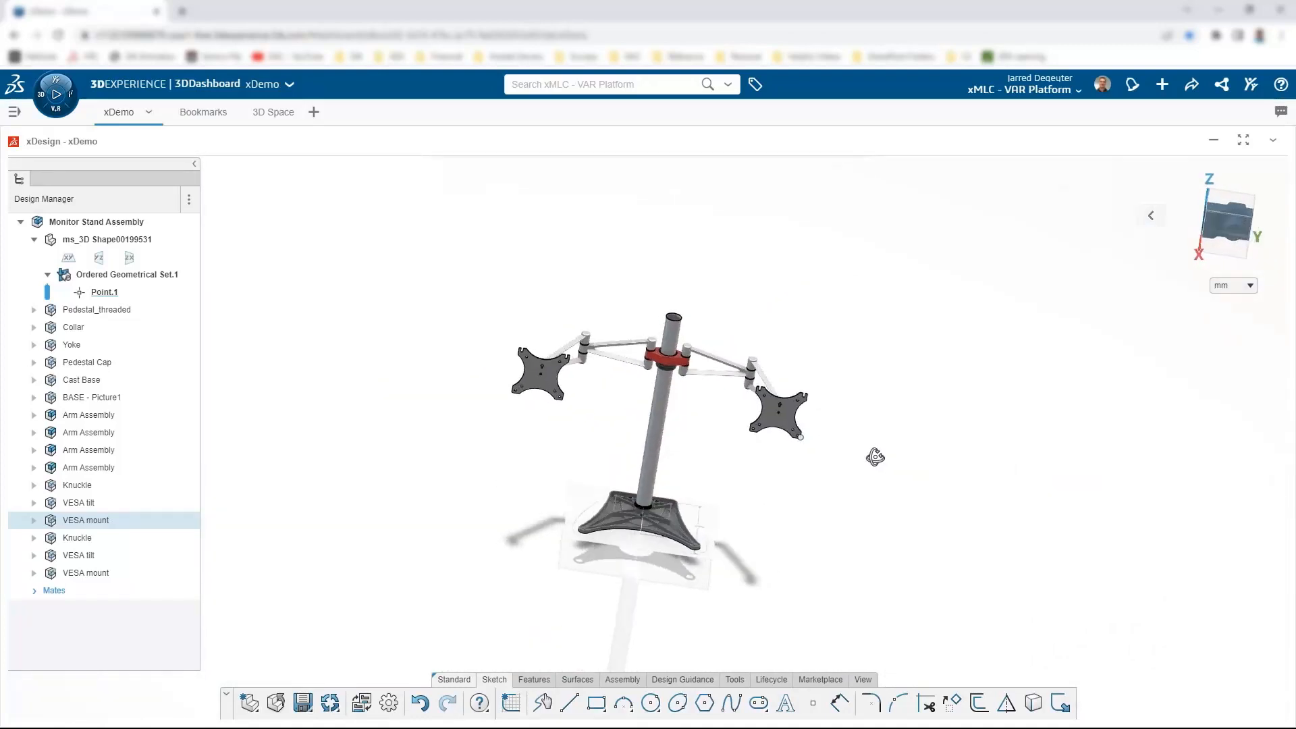
Step: Turn on Display Commands Name and bring the Features commands up on the action bar
scroll(796, 360, up, 1)
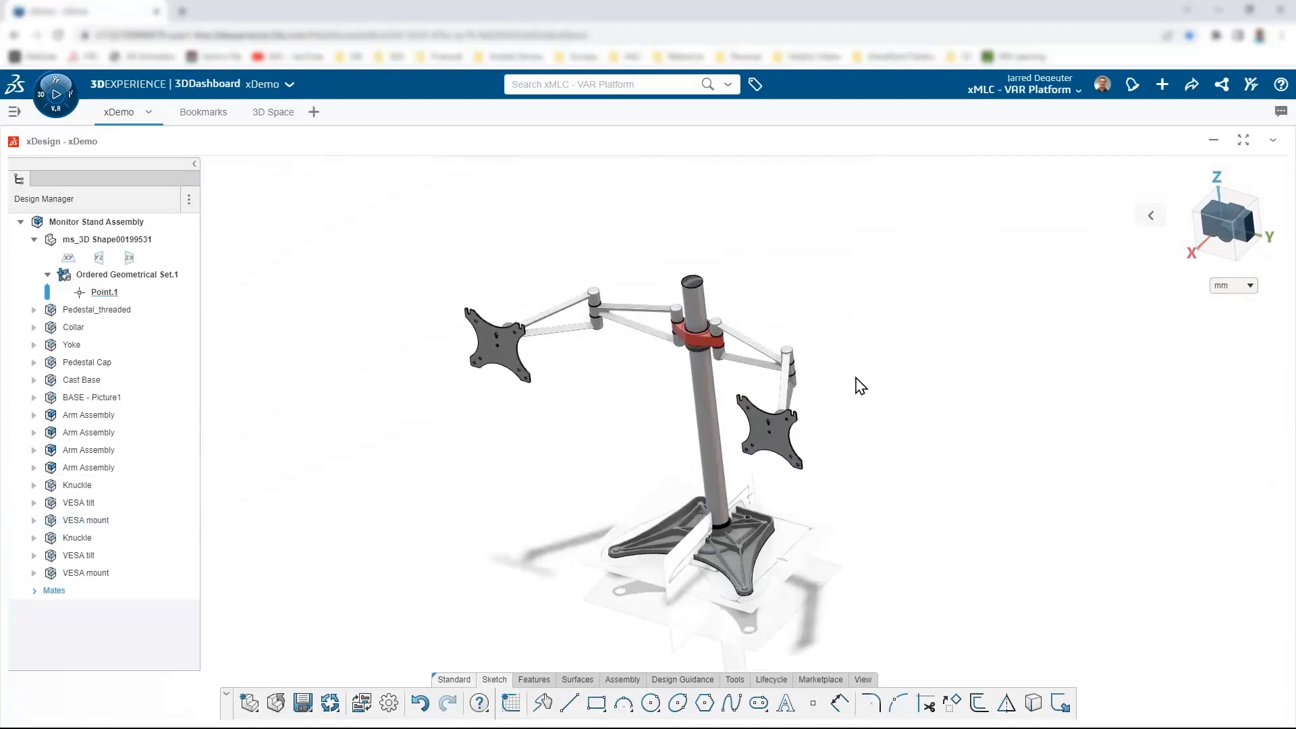
middle_drag(840, 416, 694, 546)
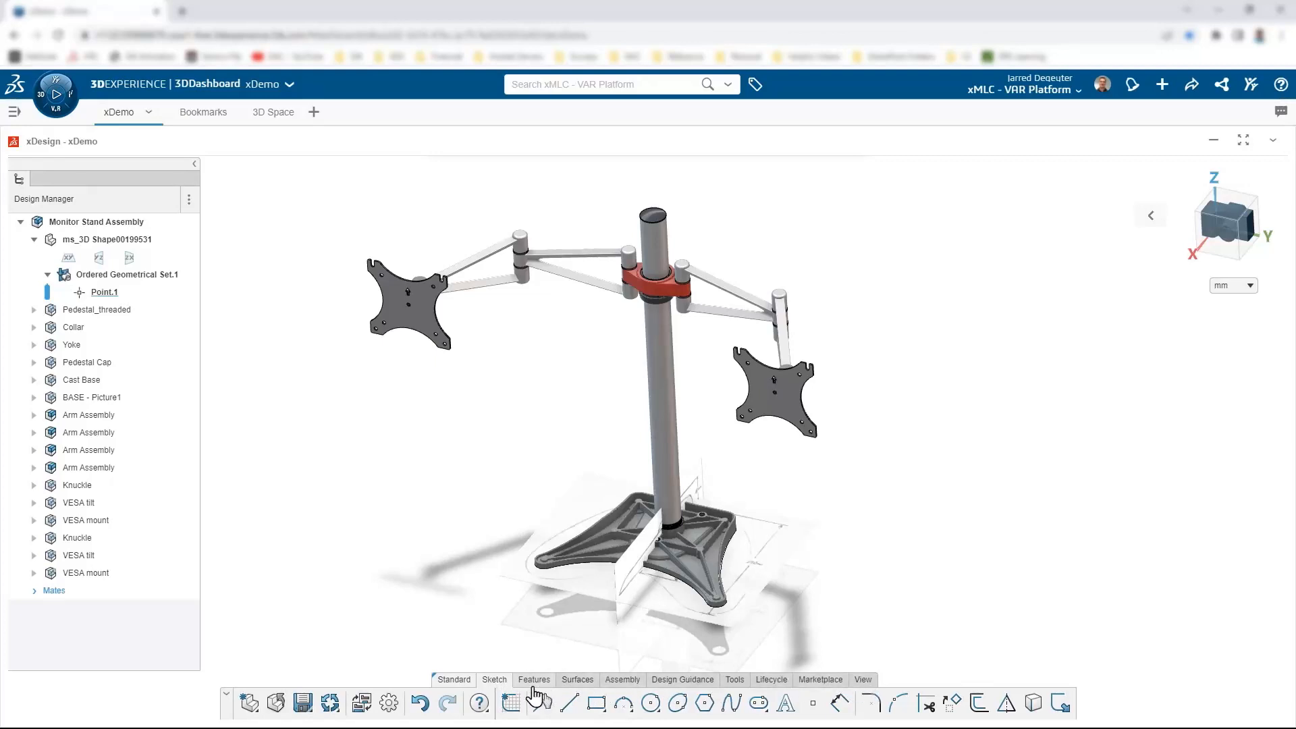
right_click(511, 693)
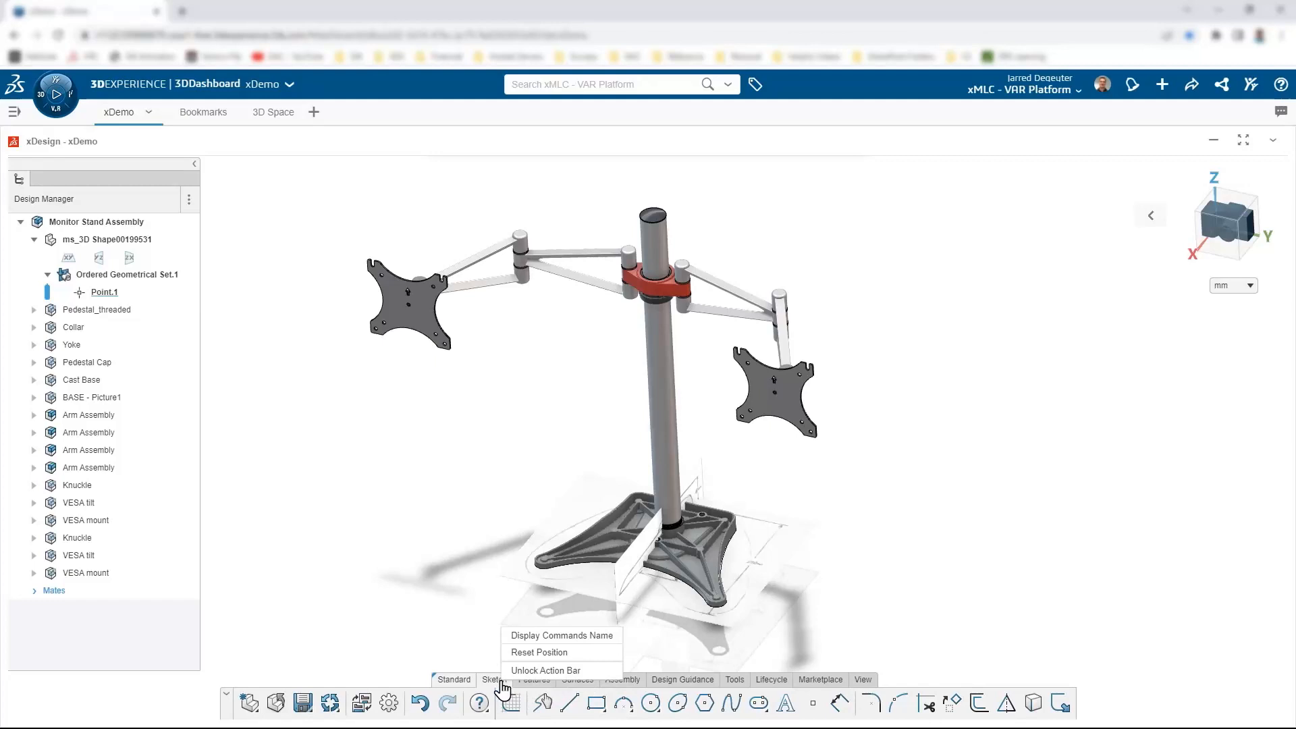
click(552, 636)
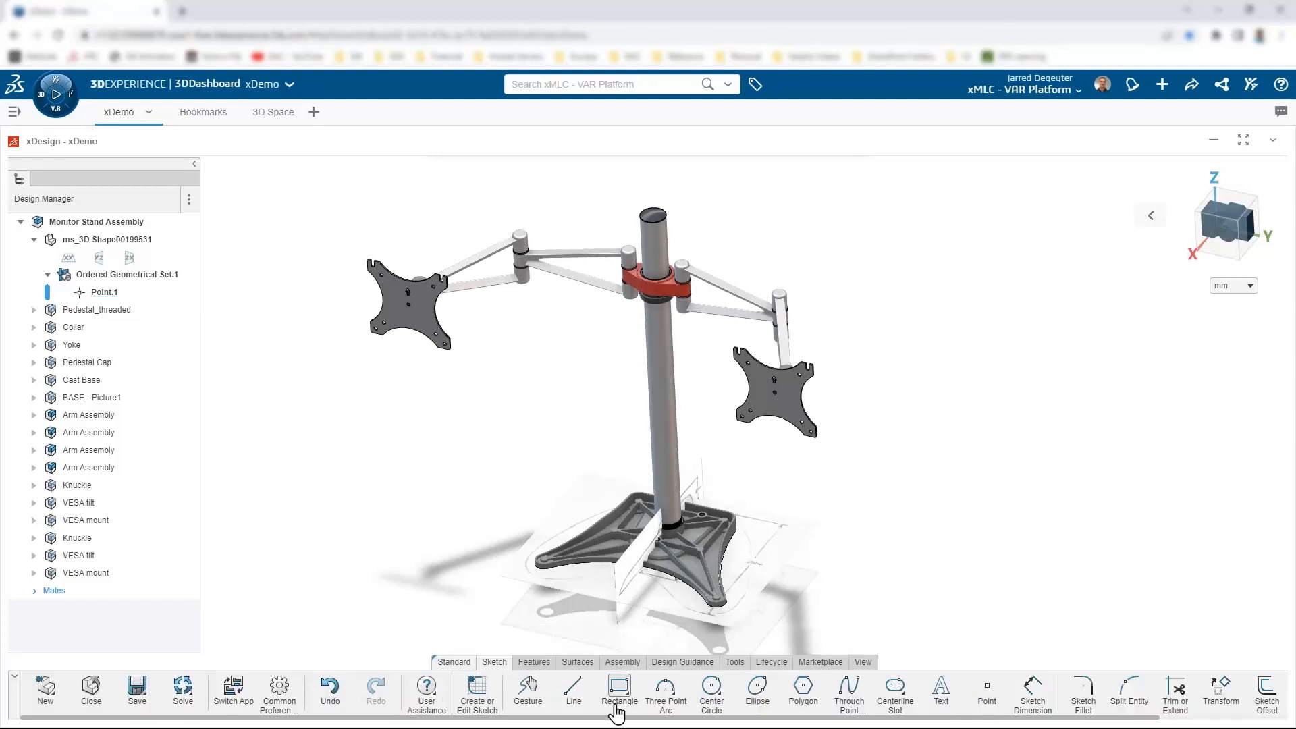
click(538, 665)
click(578, 663)
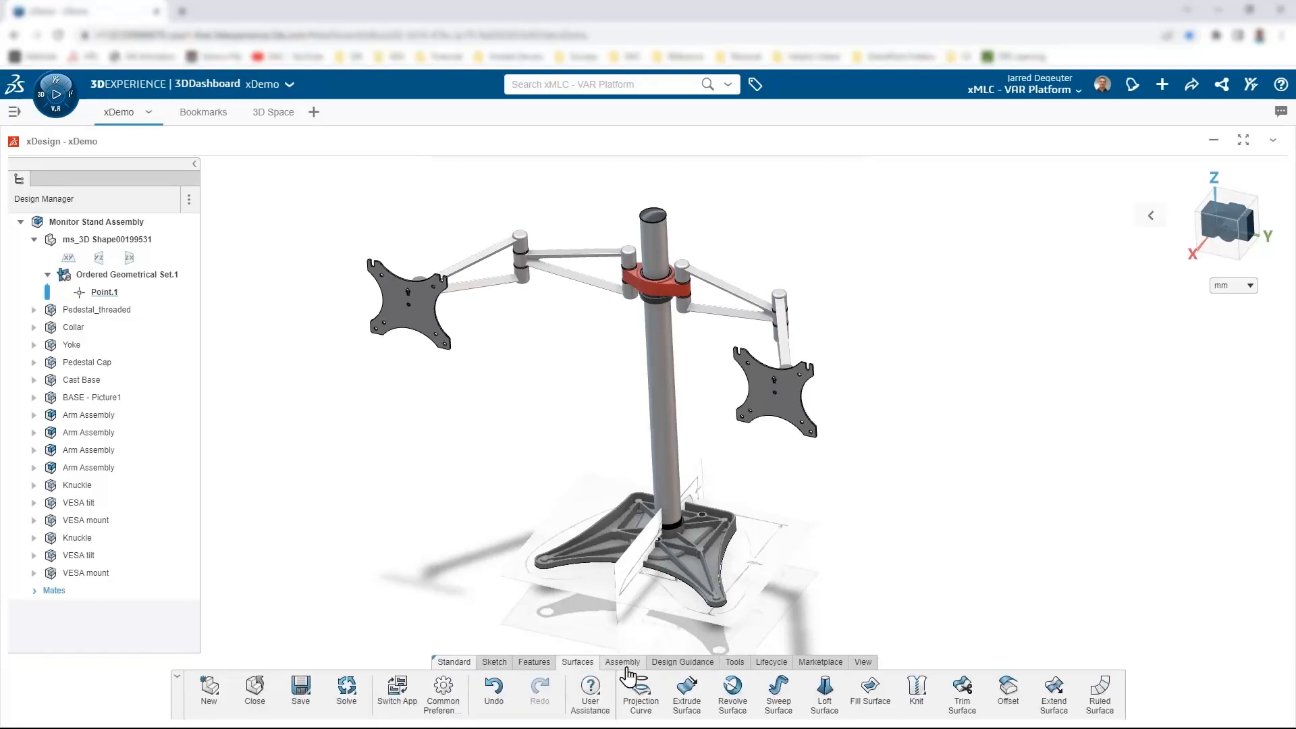
click(537, 663)
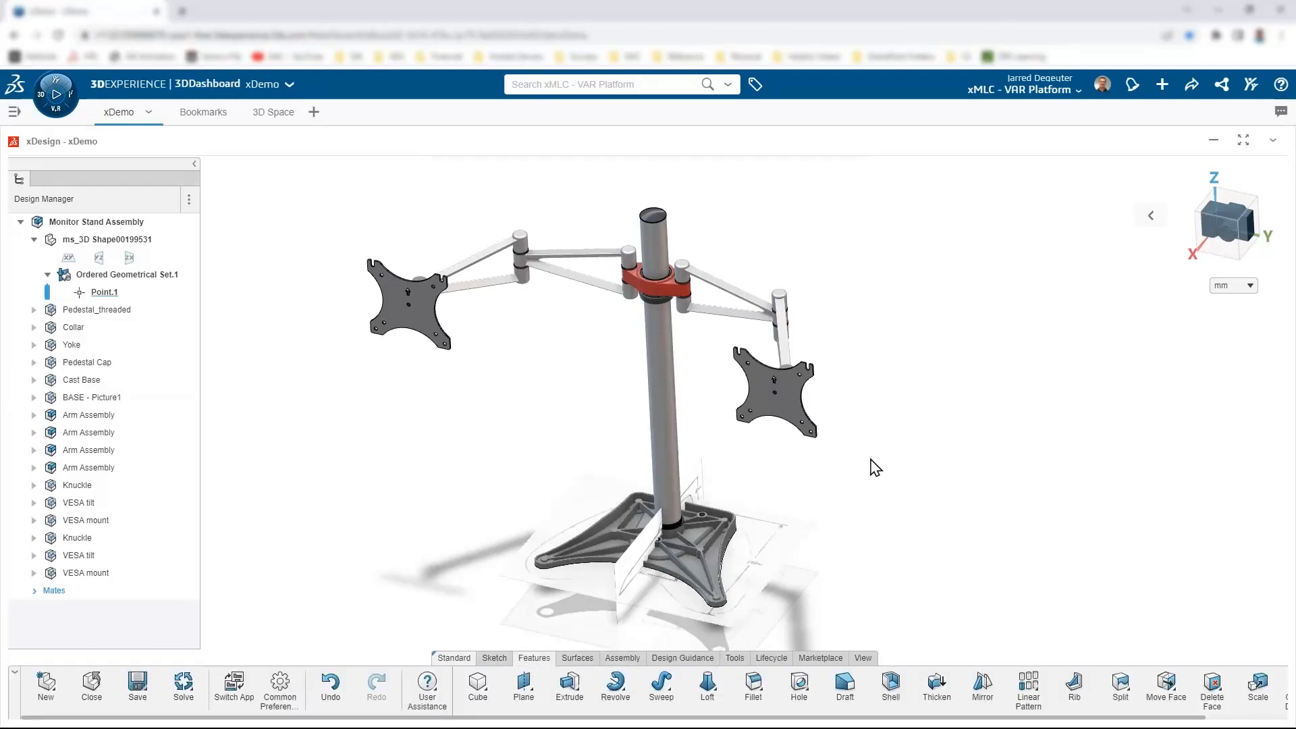
Step: Orbit the stand and drag the right VESA mount to swing its arm to a new position
middle_drag(792, 526, 782, 499)
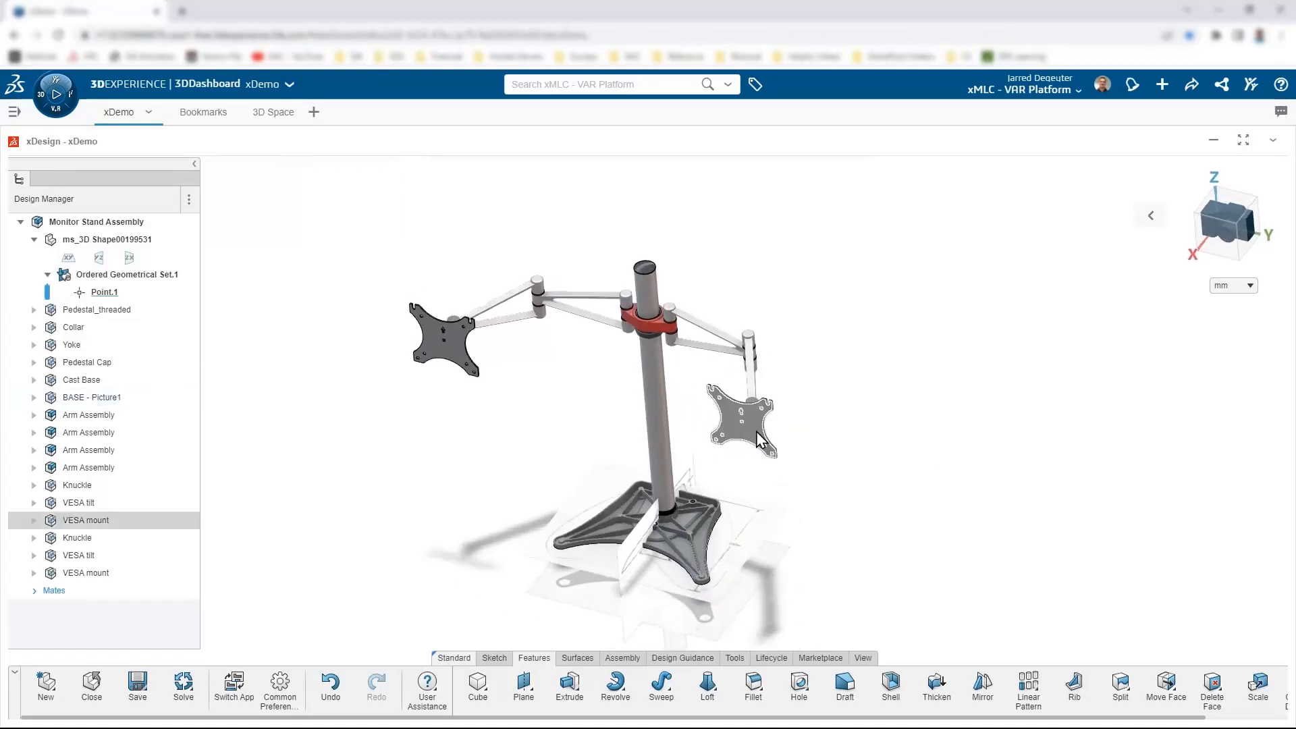
drag(717, 446, 749, 430)
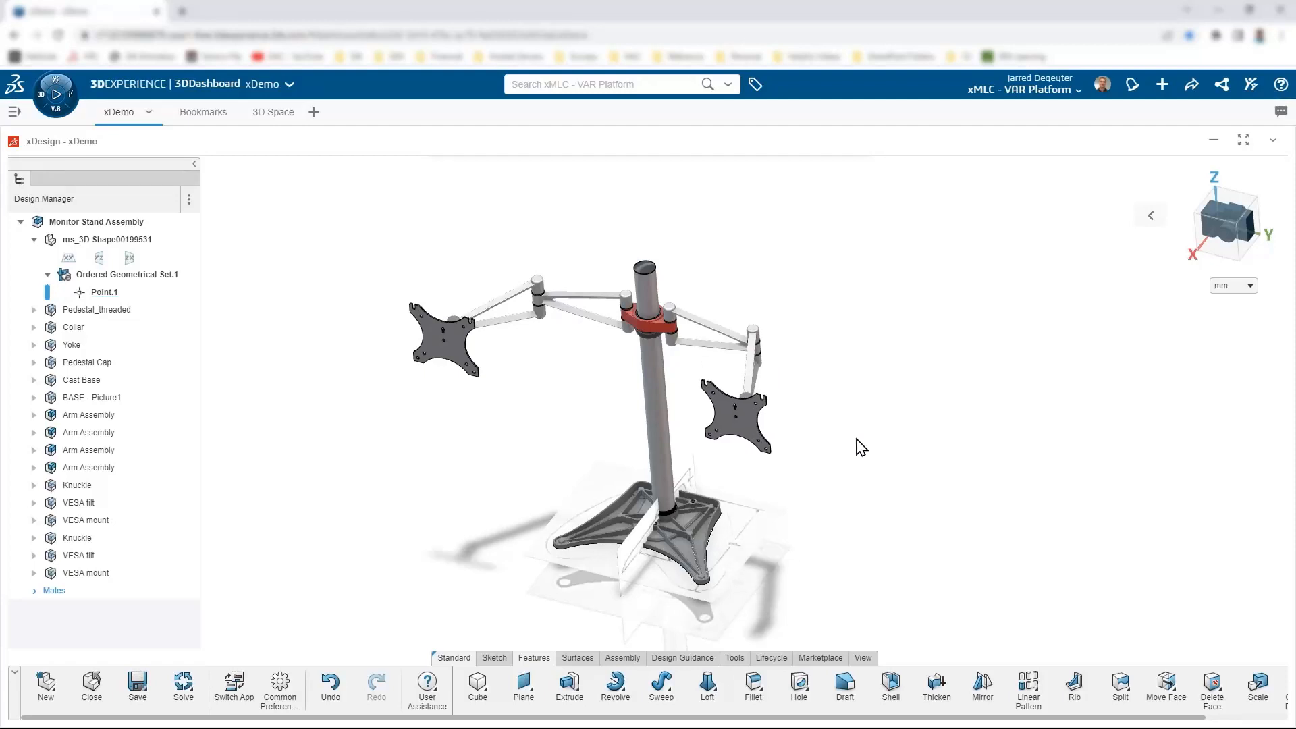
scroll(773, 438, down, 2)
middle_drag(741, 443, 850, 437)
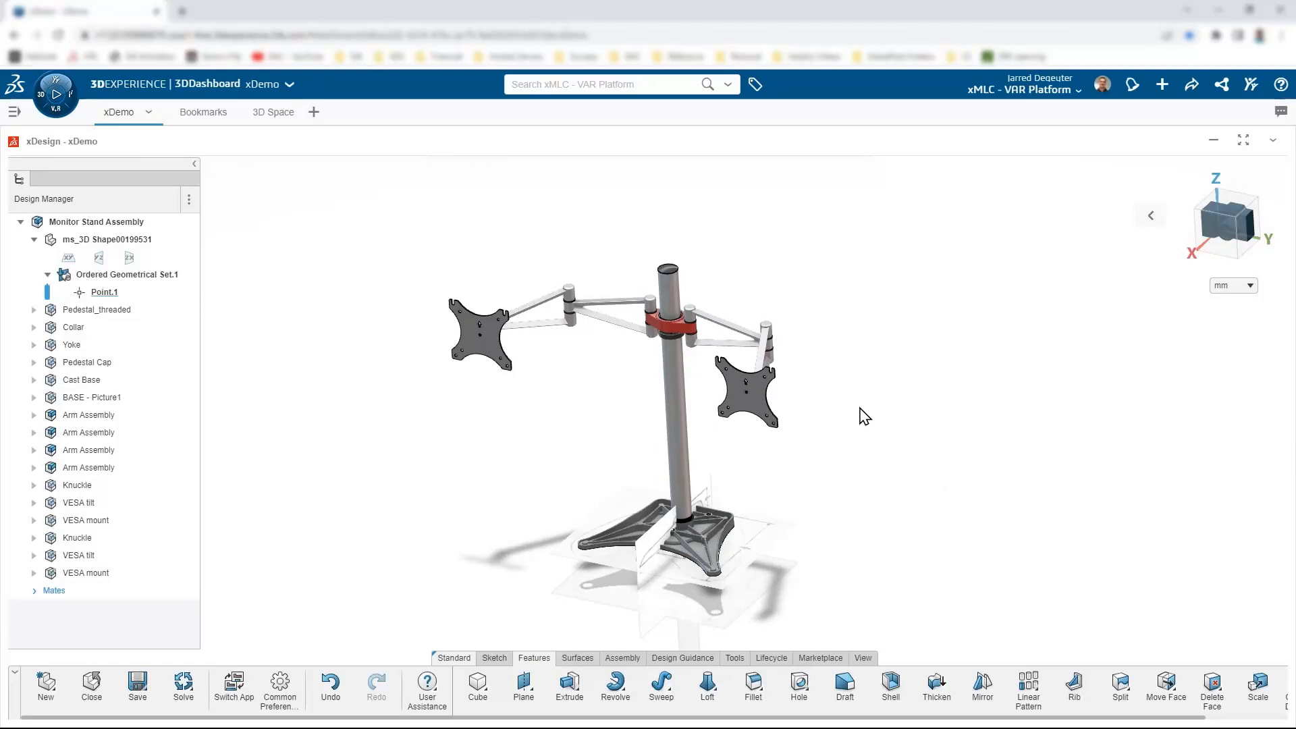
Step: Zoom in to inspect the Yoke's front face, then clear the selection and zoom back out
scroll(660, 375, up, 8)
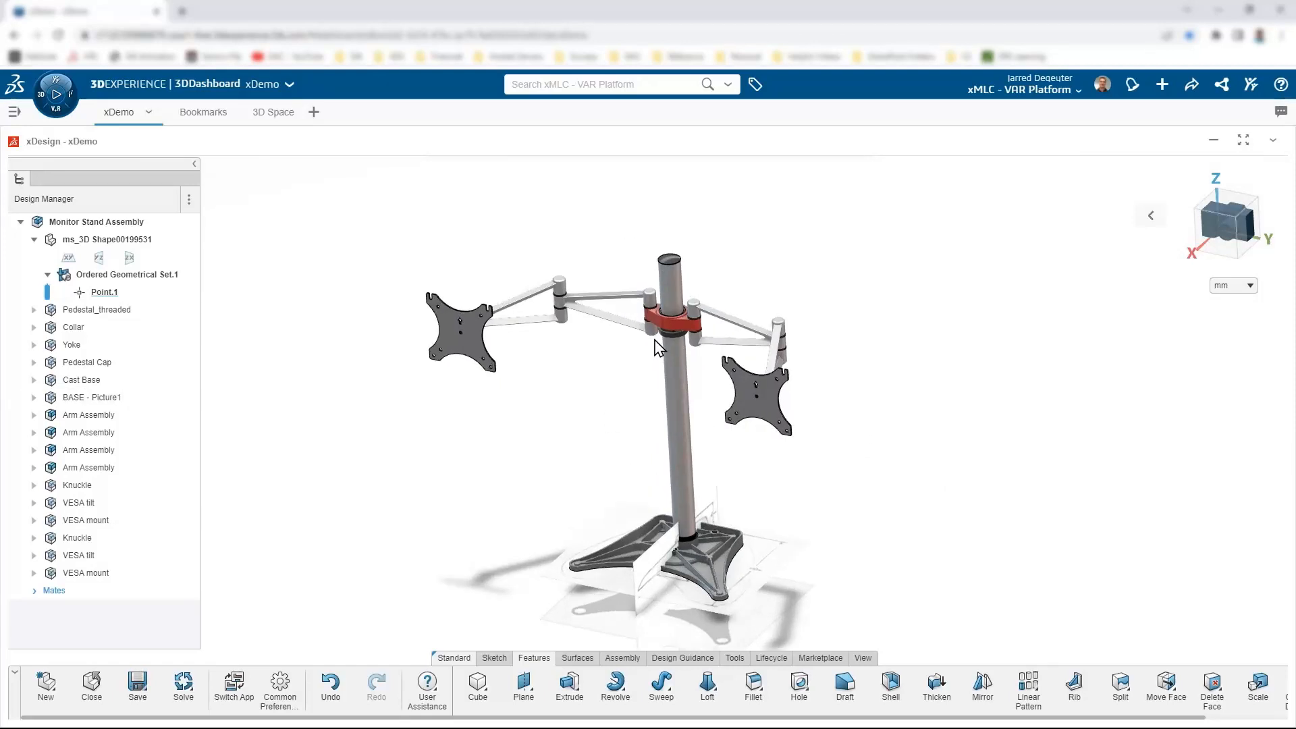
click(702, 324)
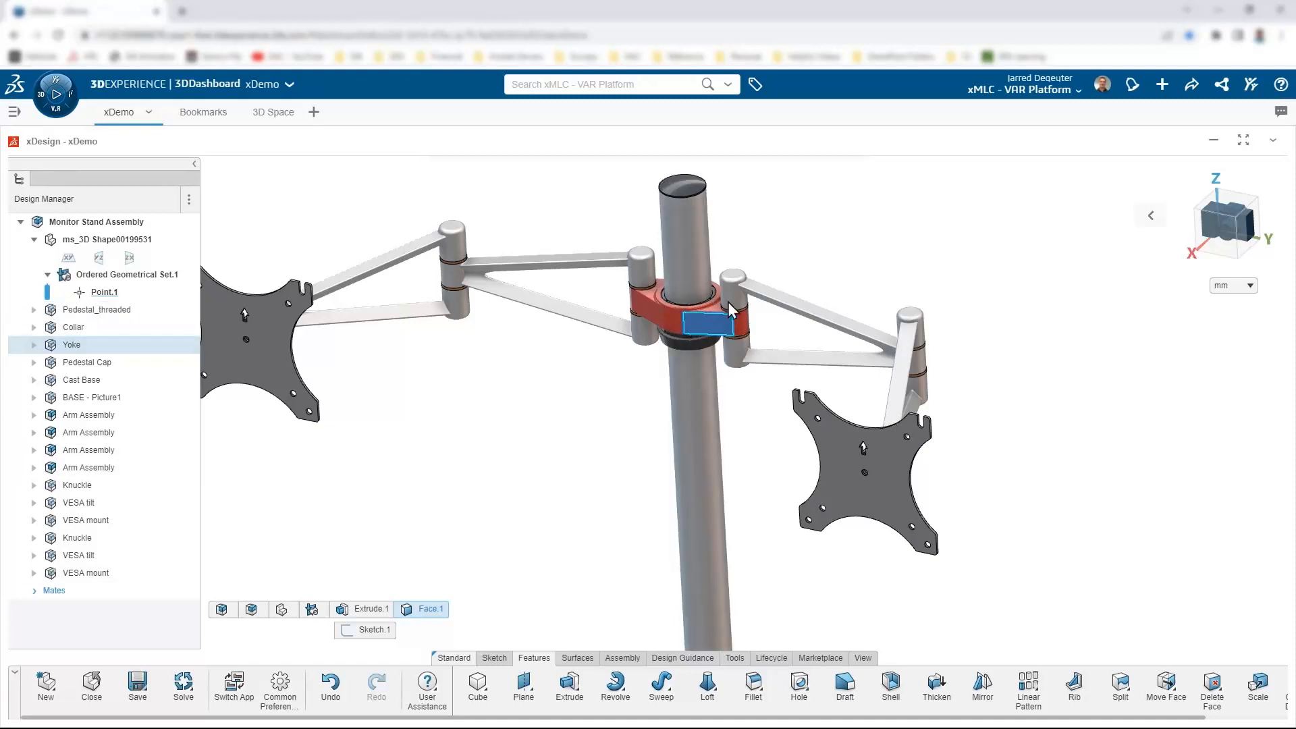
click(564, 469)
scroll(658, 538, down, 3)
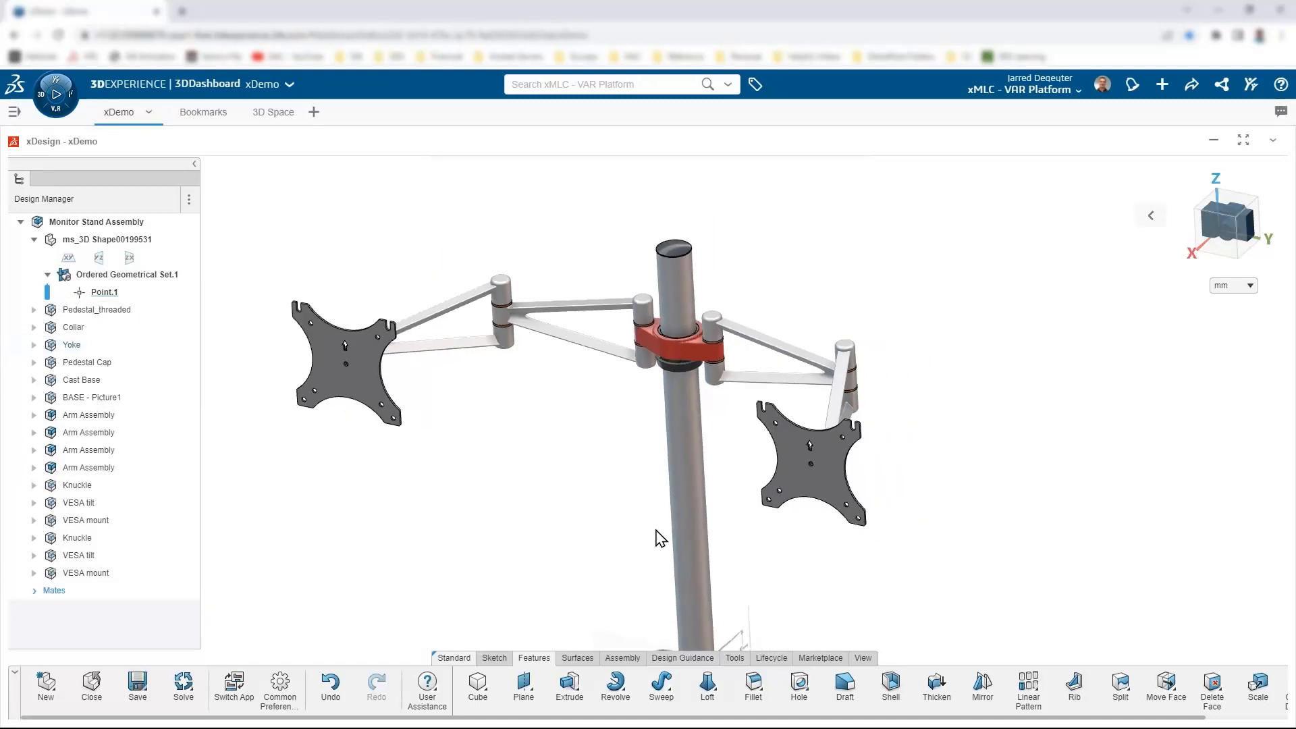
scroll(621, 490, down, 3)
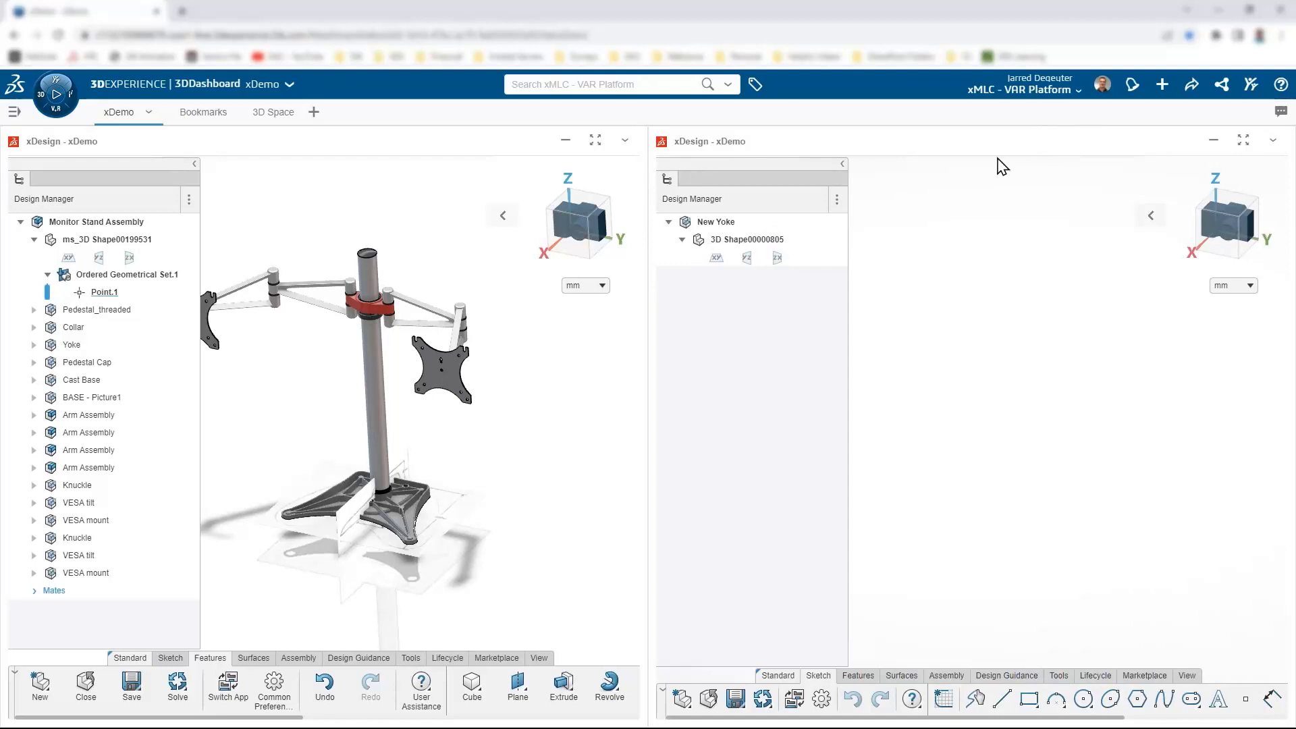
Step: Maximize the New Yoke widget so it fills the dashboard alone
double_click(1039, 148)
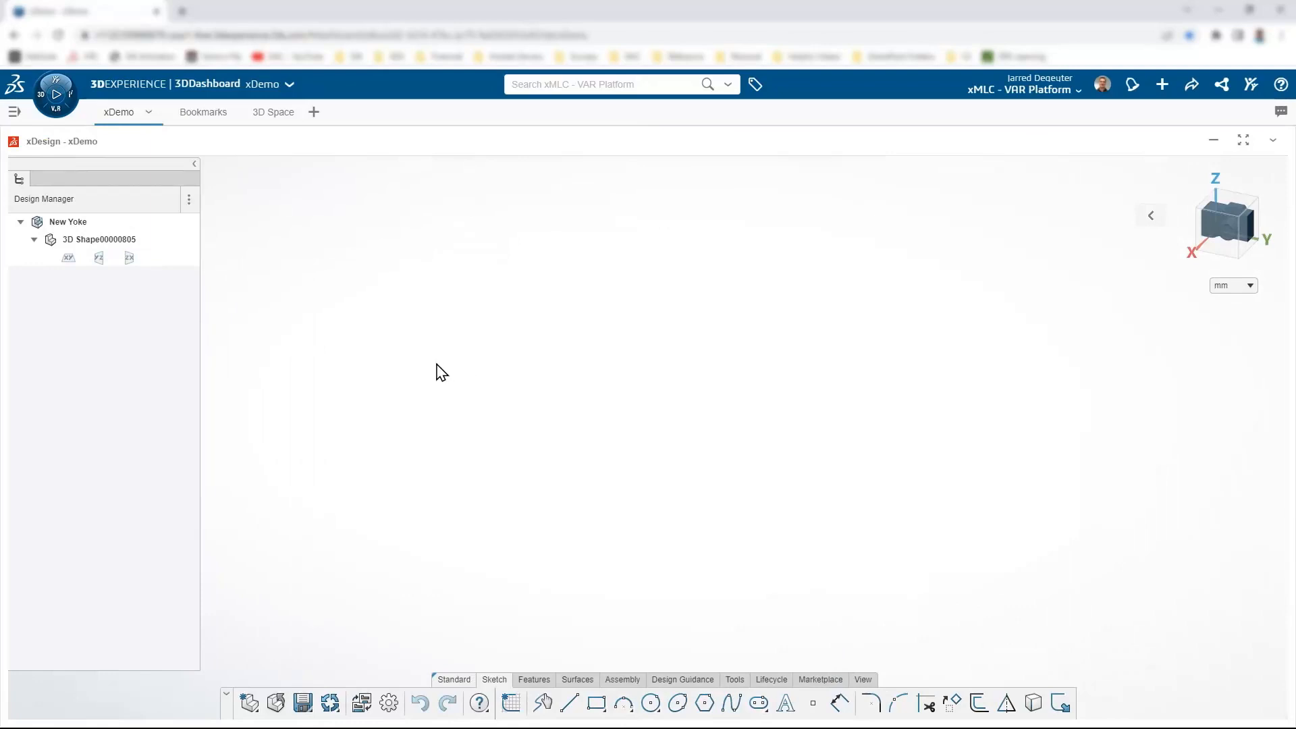
Step: Start a sketch on New Yoke's XY plane using the Center Circle tool
click(68, 260)
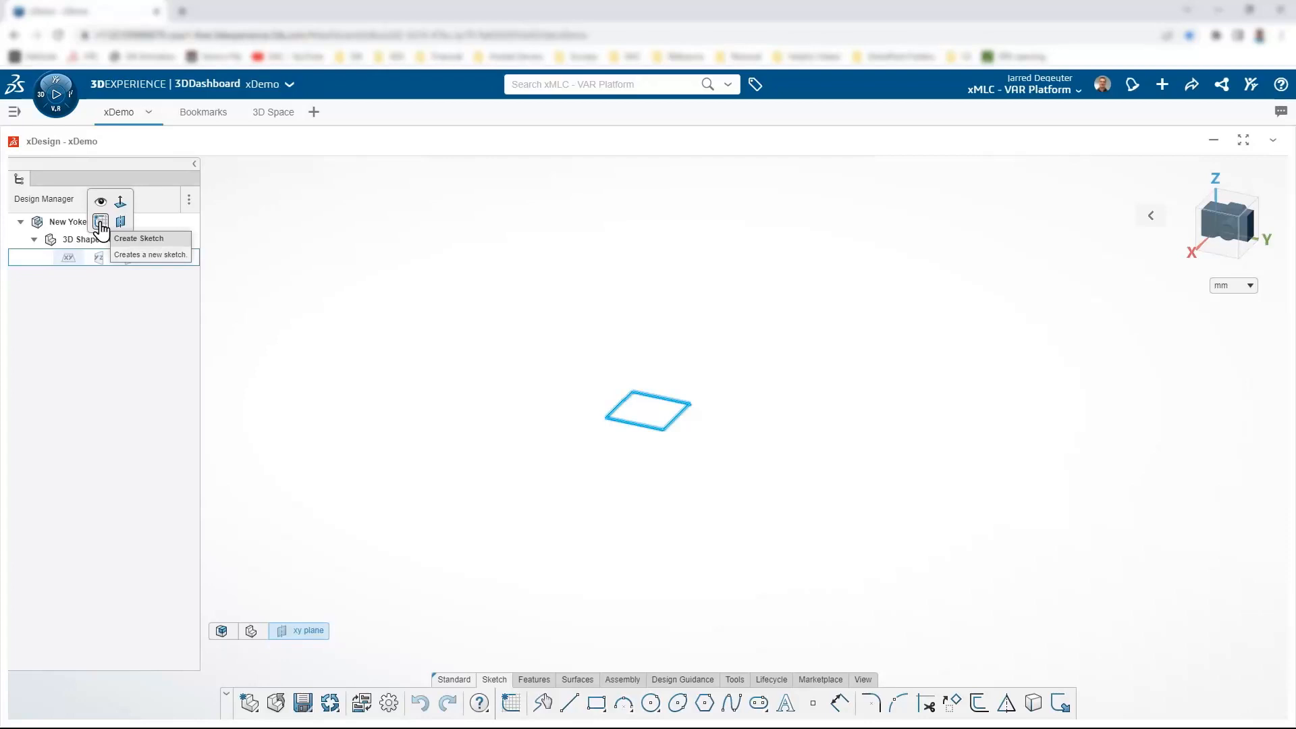
click(100, 224)
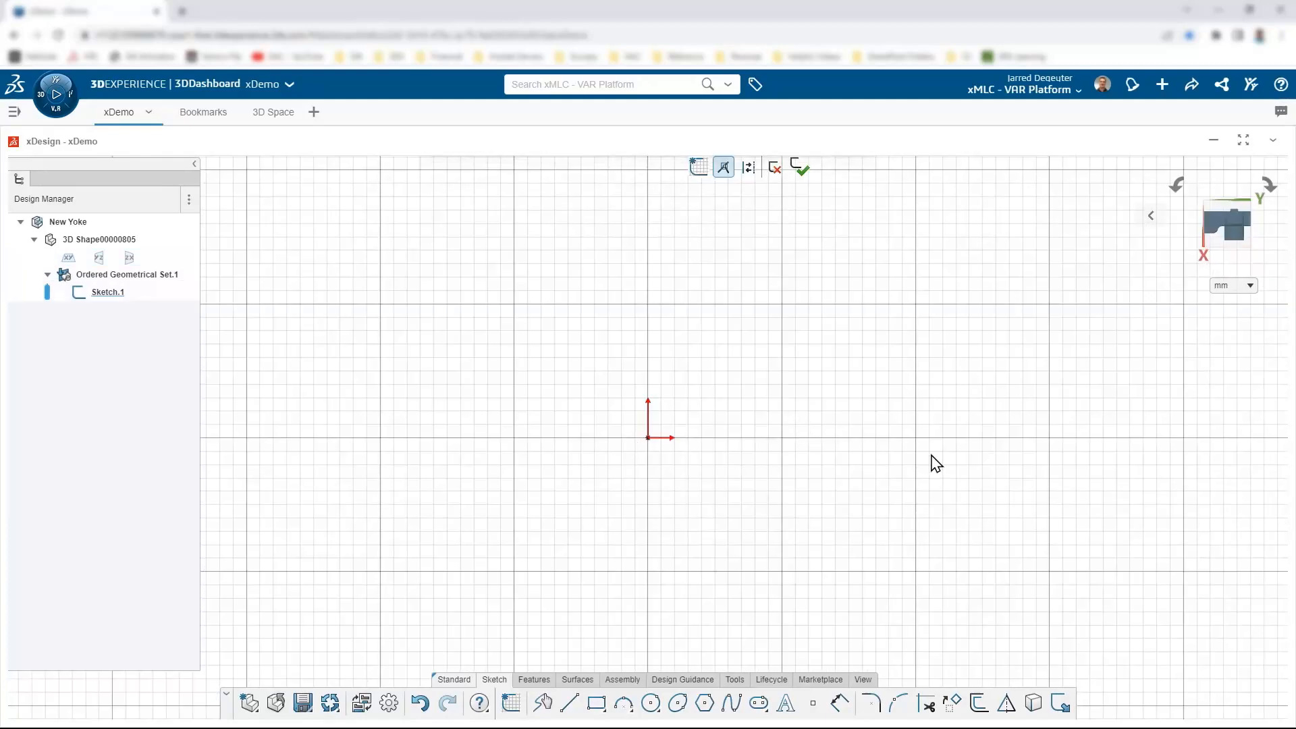
right_click(774, 440)
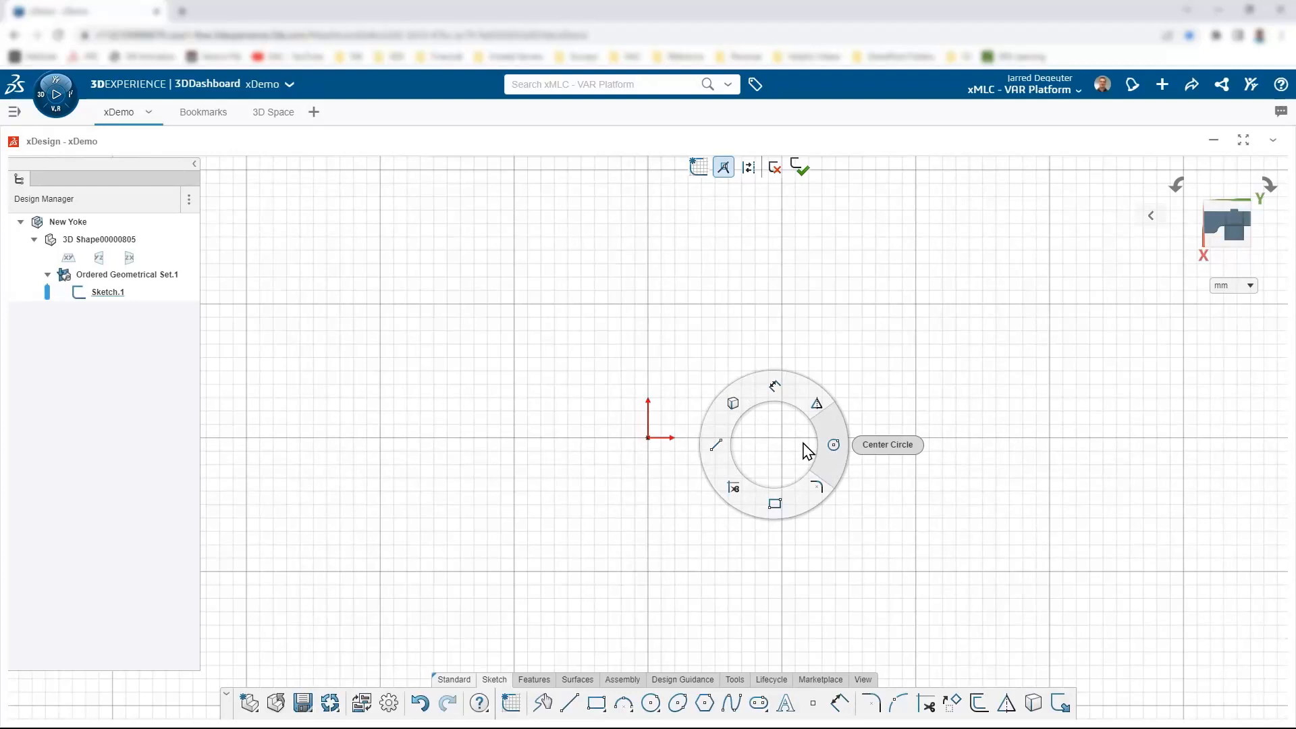
click(836, 444)
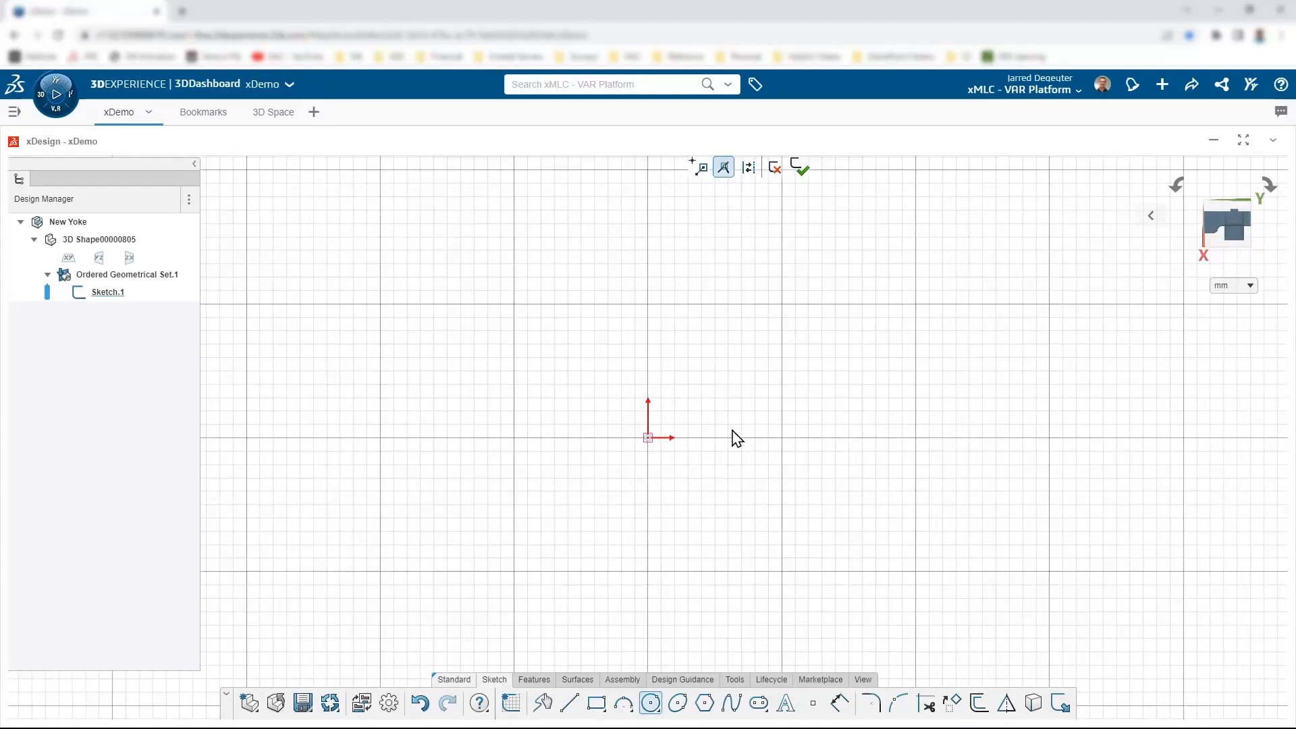
Step: Draw concentric Ø35 and Ø50 circles centred at the origin
click(648, 438)
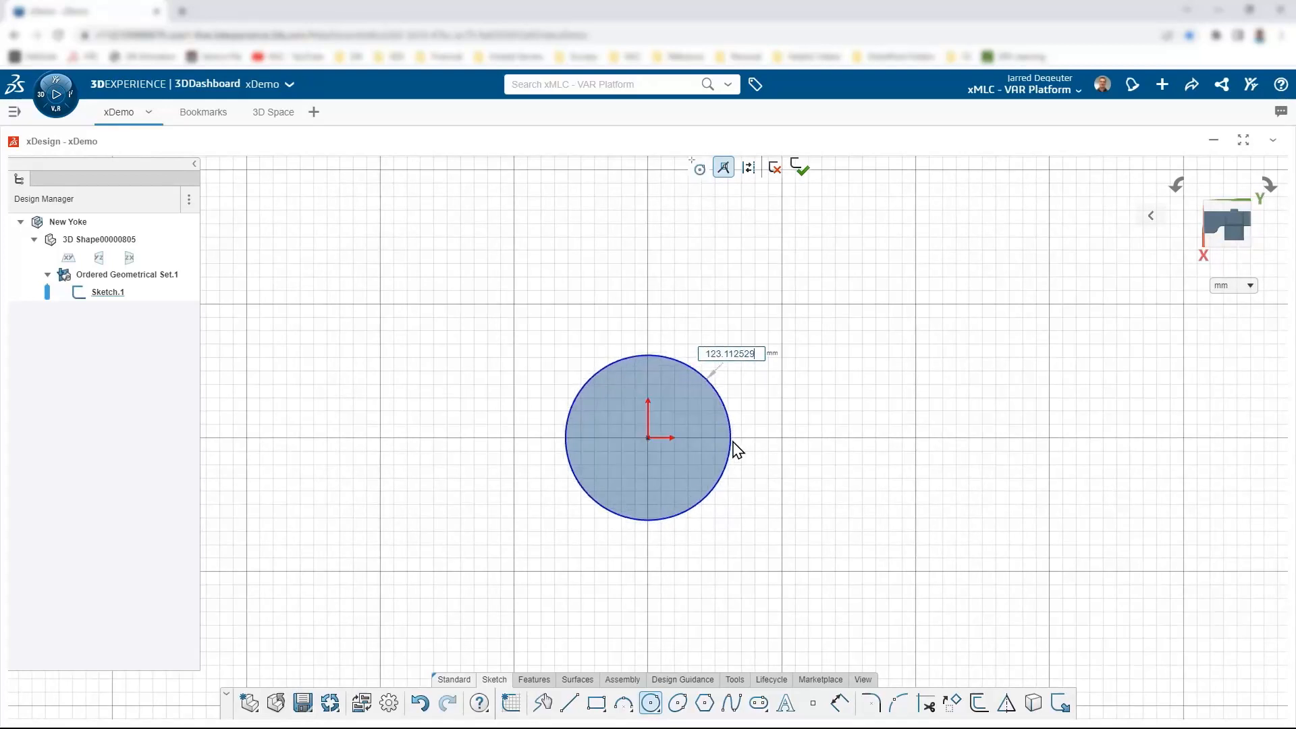
text(35)
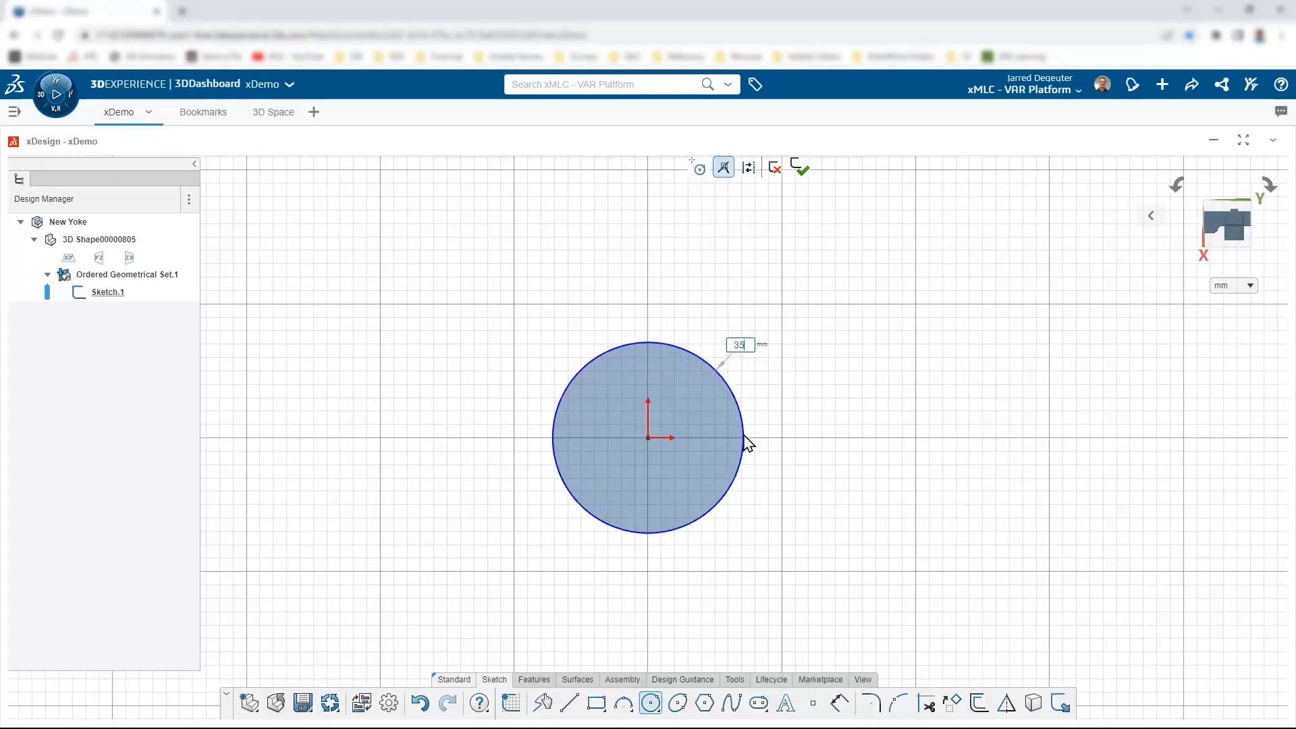
key(Return)
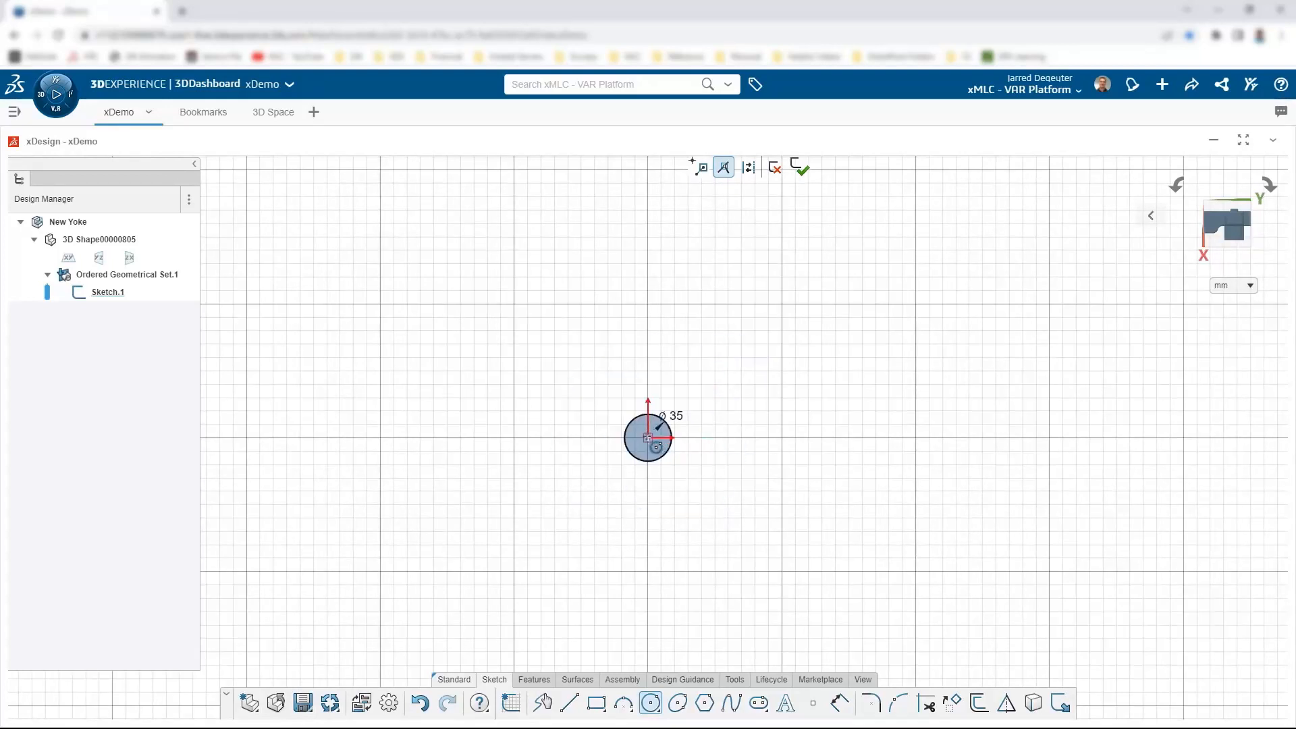
click(648, 438)
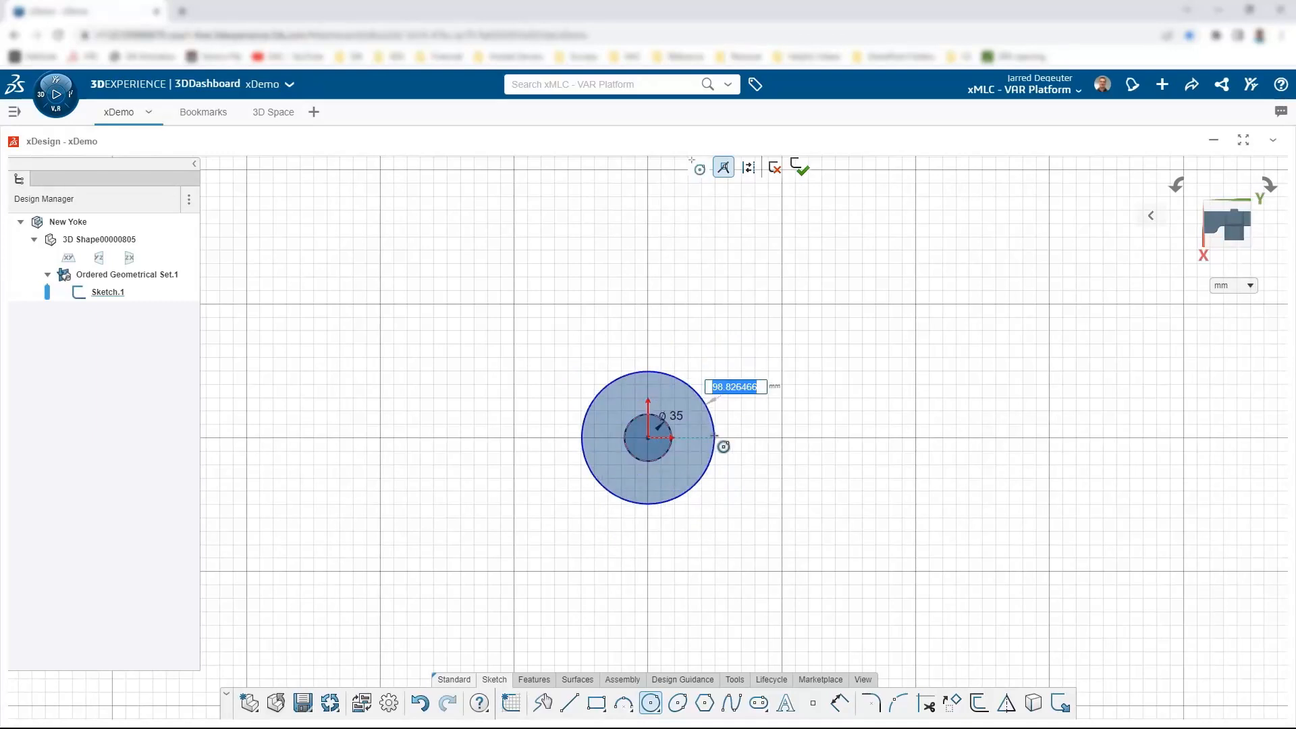
text(50)
key(Return)
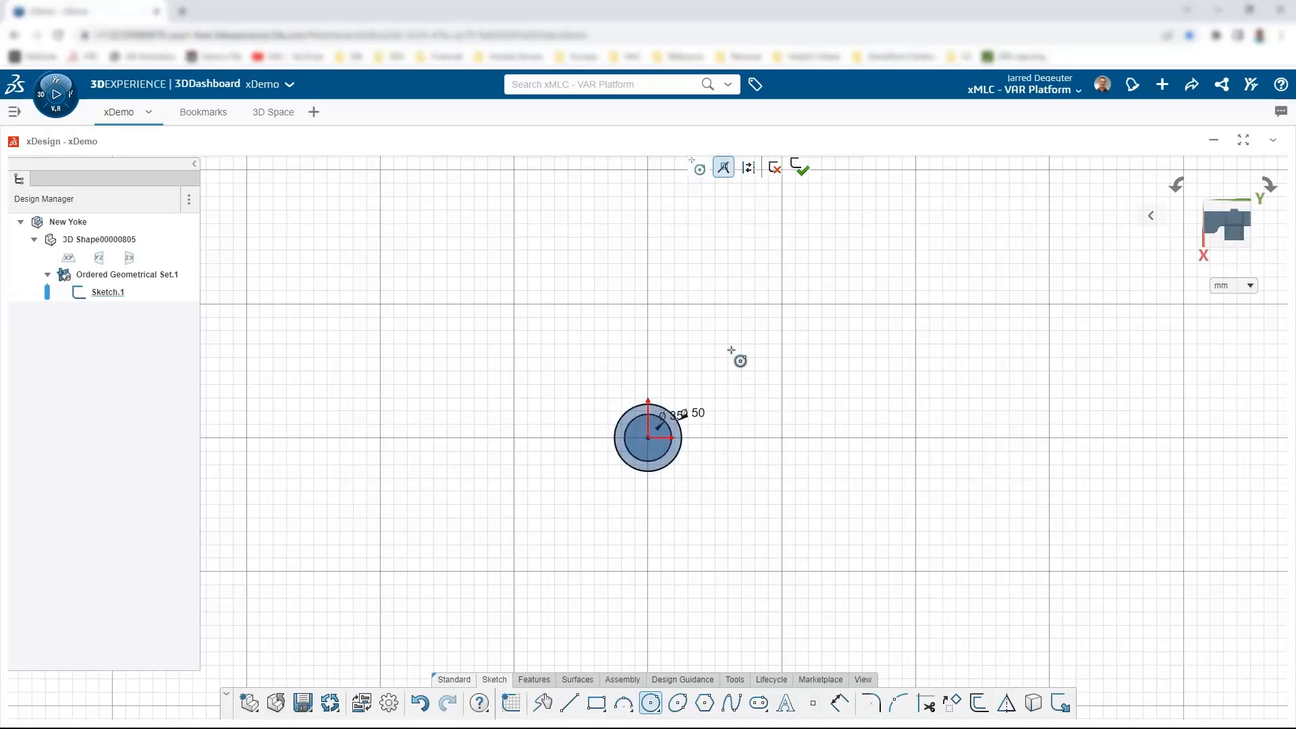
key(Escape)
click(537, 679)
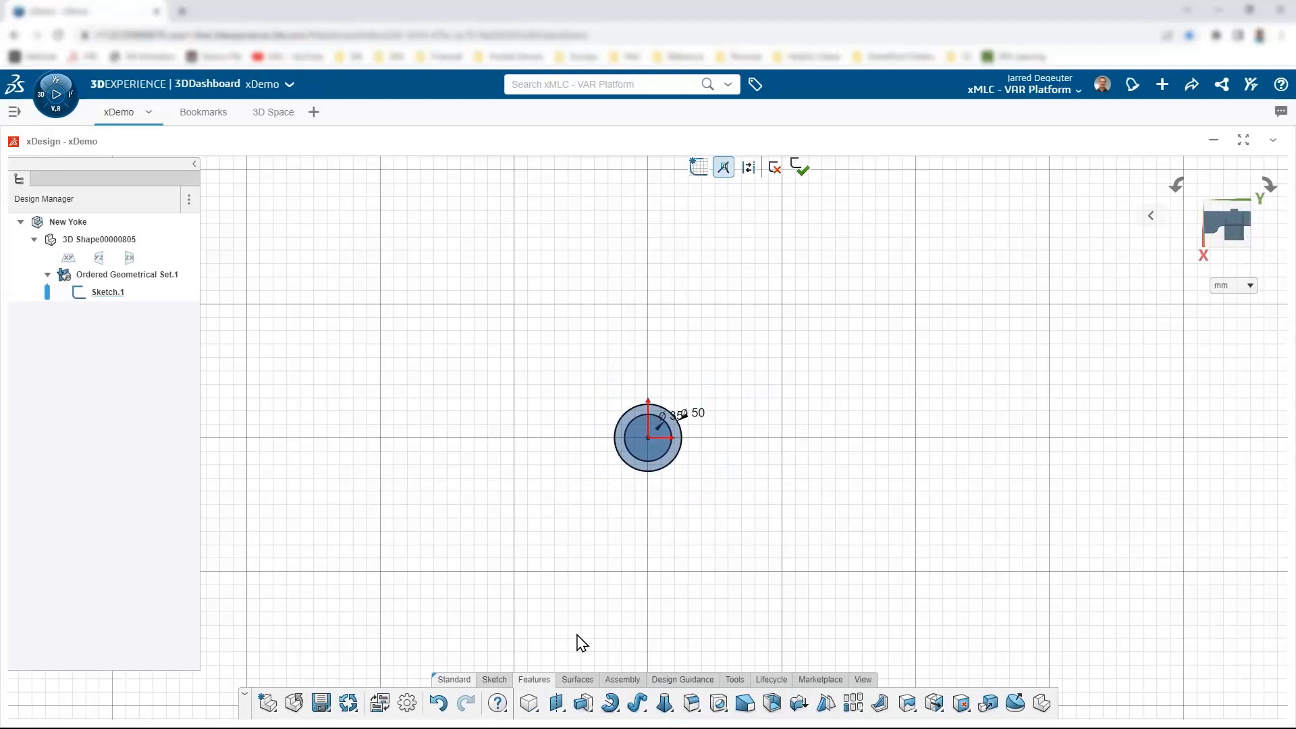
Step: Extrude the ring sketch 50 mm Midplane into a hollow tube as Extrude.1
right_click(539, 685)
click(601, 638)
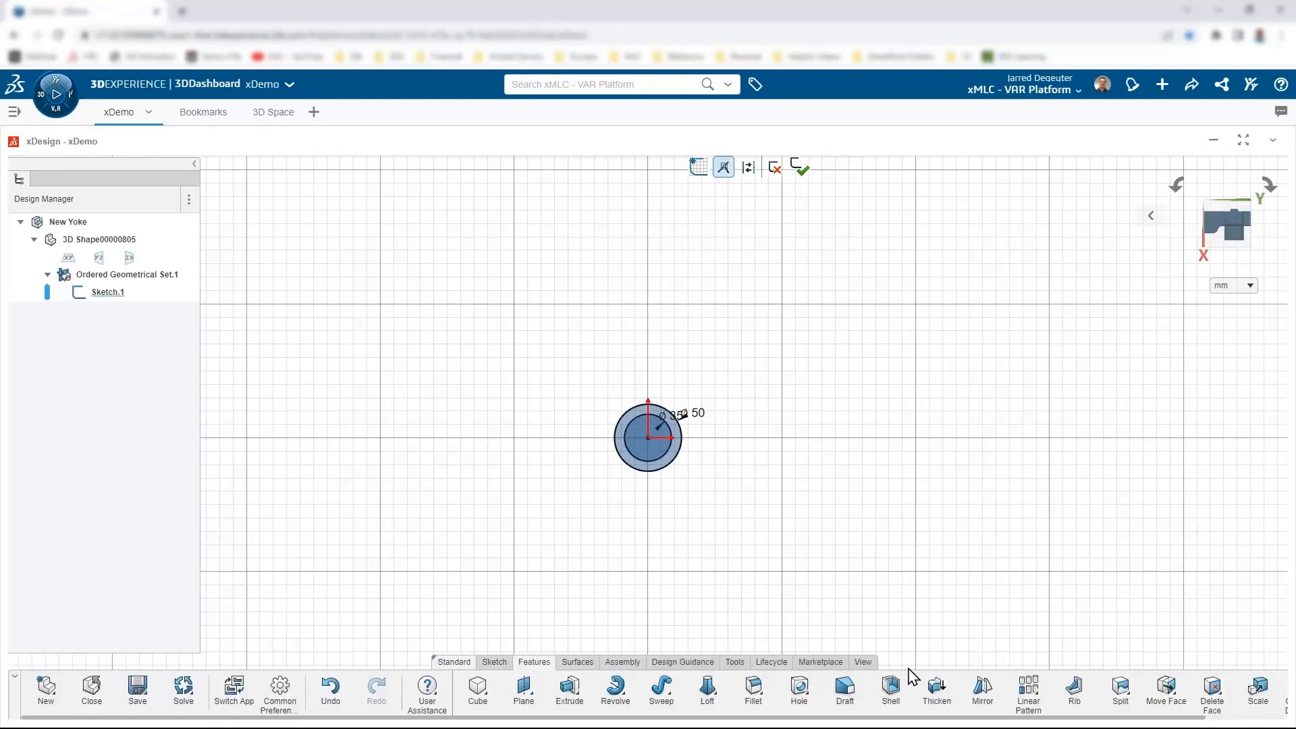
click(568, 689)
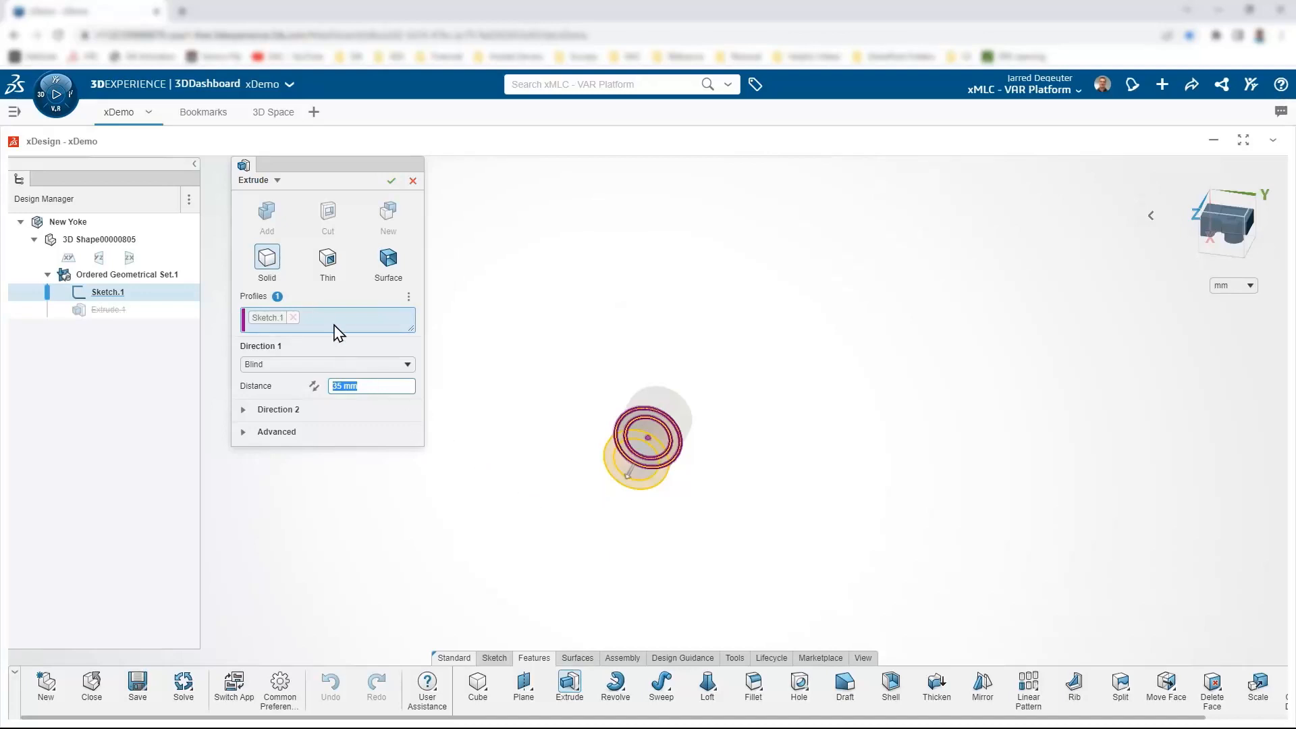
click(301, 365)
click(300, 396)
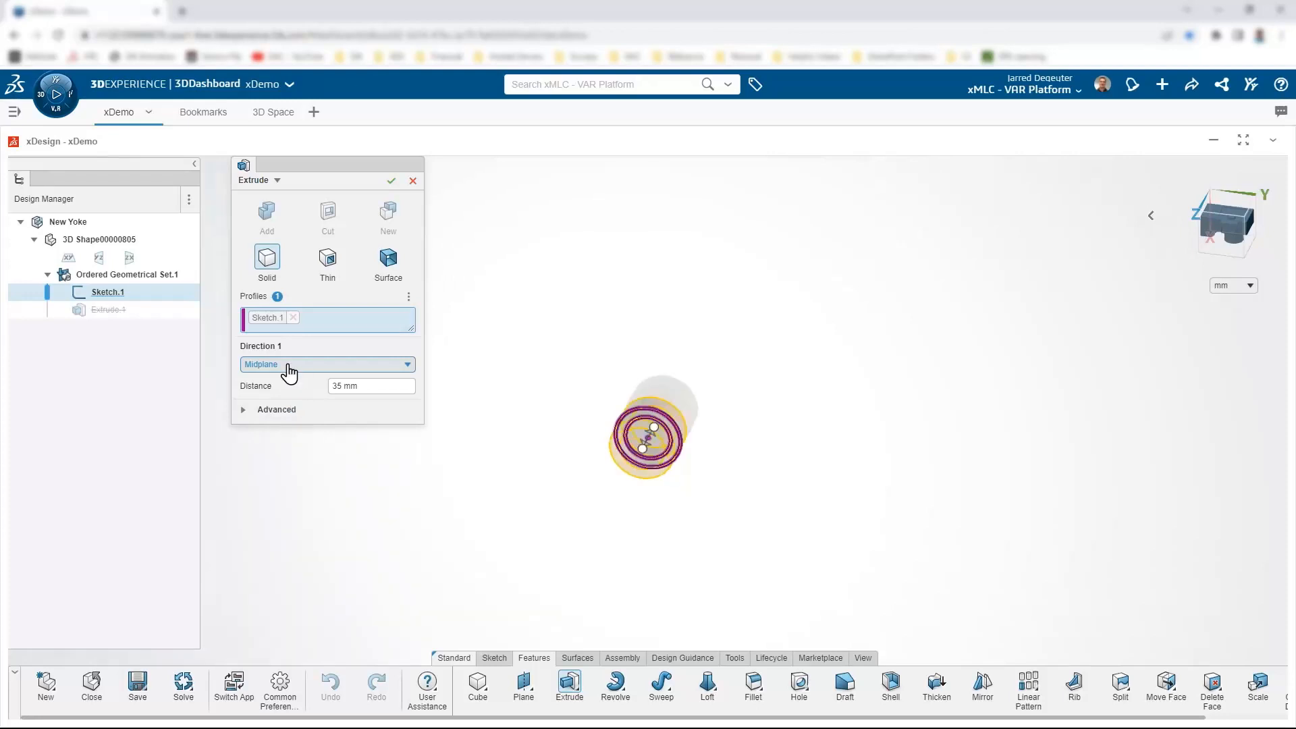
click(365, 386)
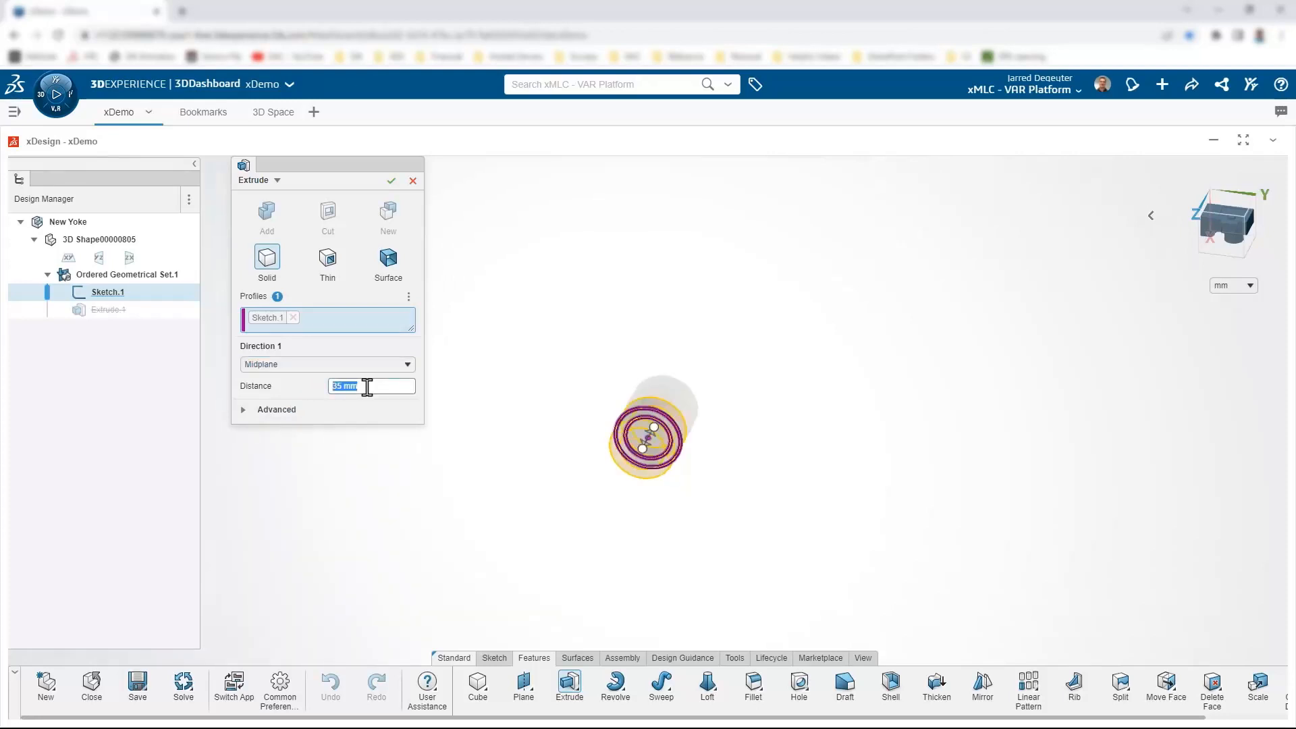
key(Return)
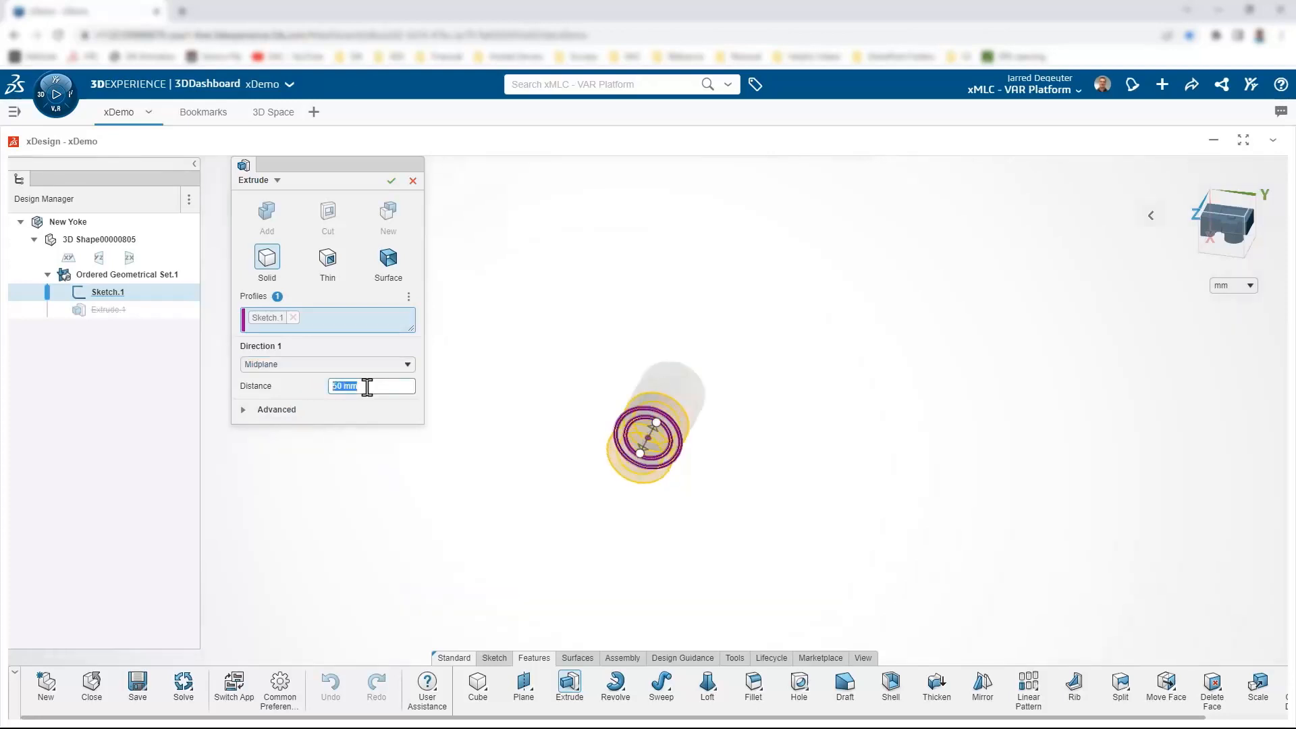
key(Return)
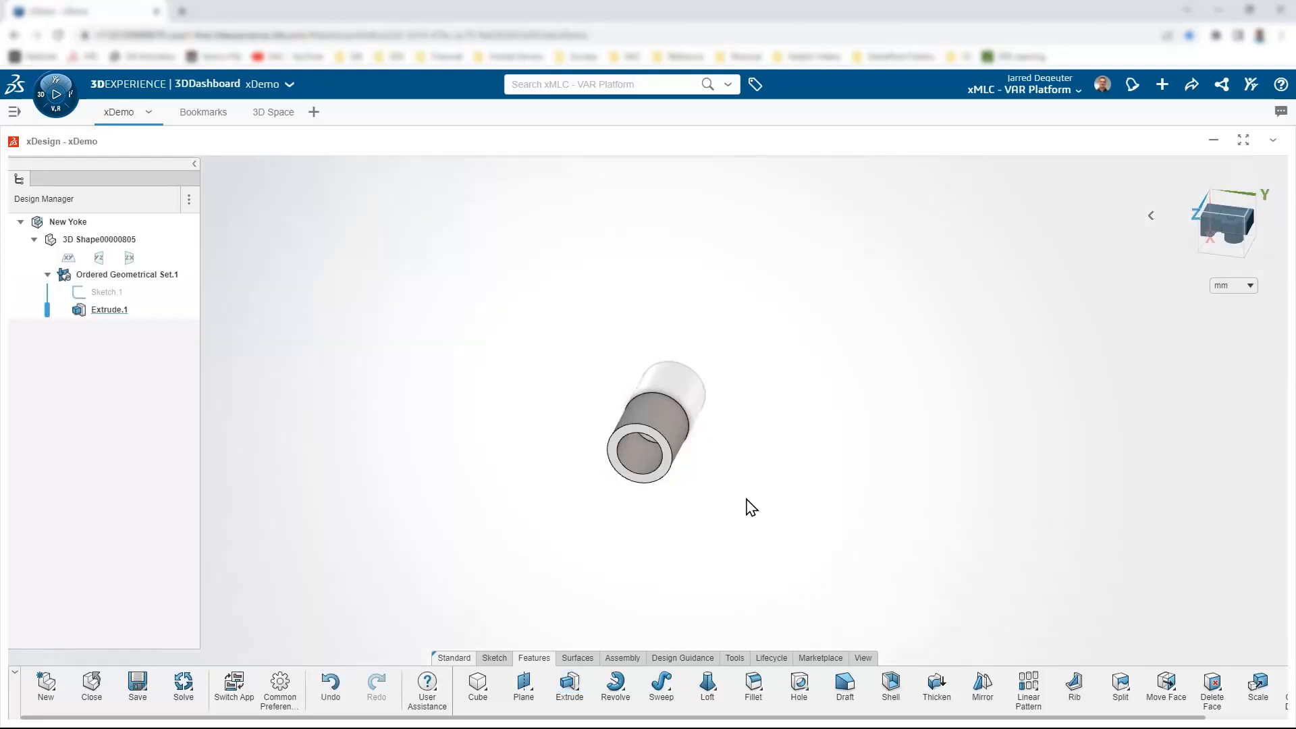
middle_drag(686, 480, 643, 527)
Step: Start Sketch.2 on the XY plane and draw a horizontal line right from the hub centre
scroll(642, 529, up, 1)
scroll(605, 611, down, 3)
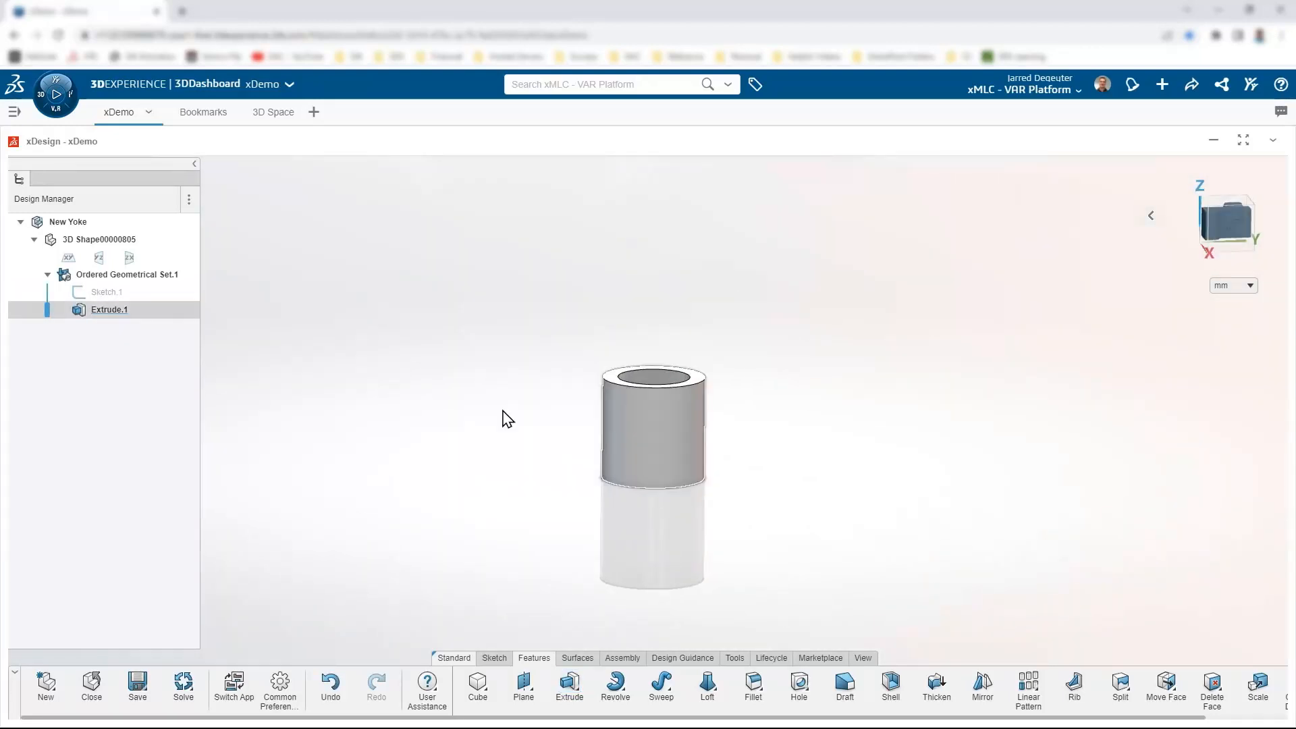
click(74, 258)
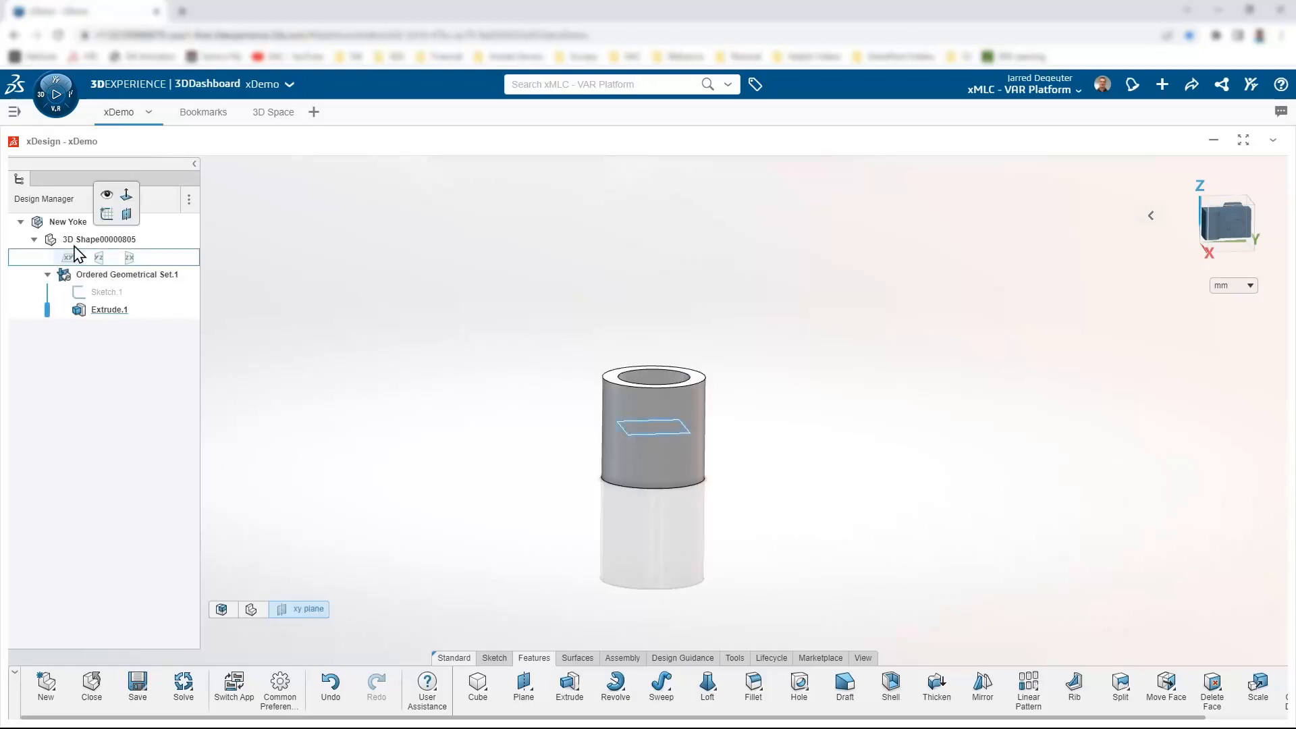
click(105, 217)
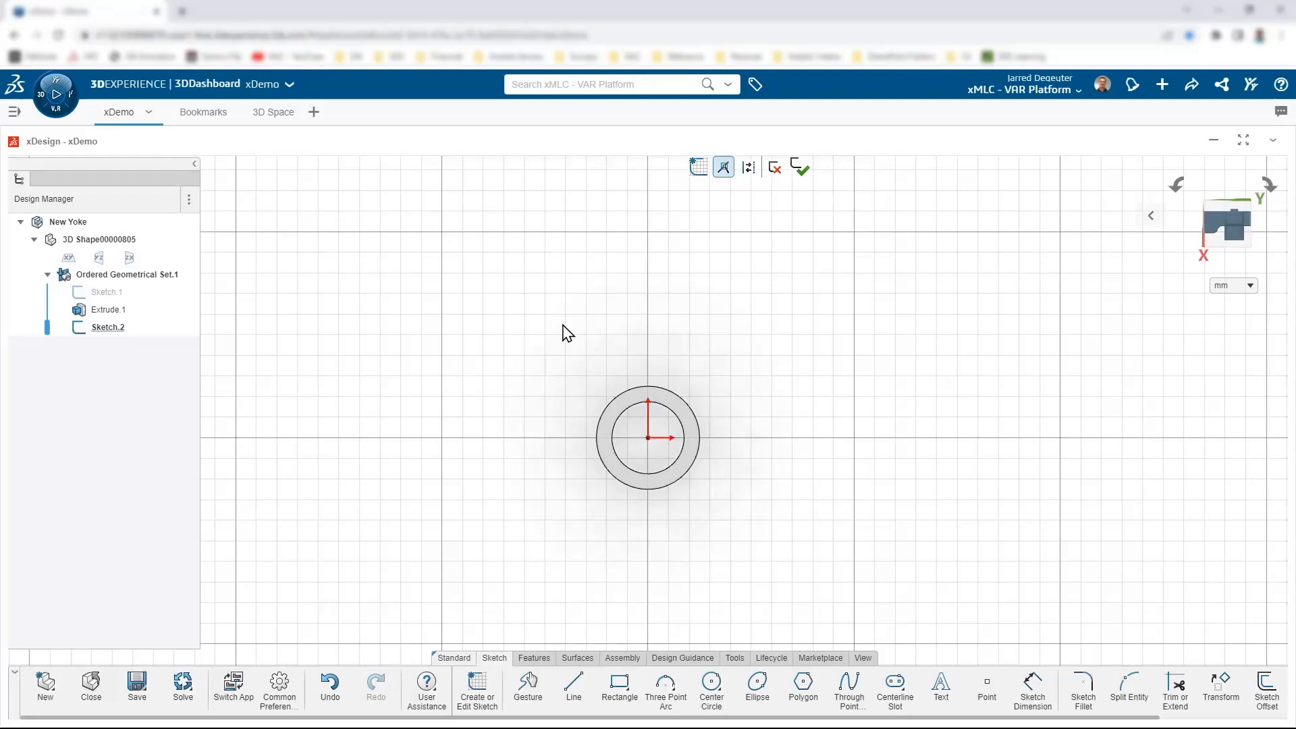
right_click(817, 436)
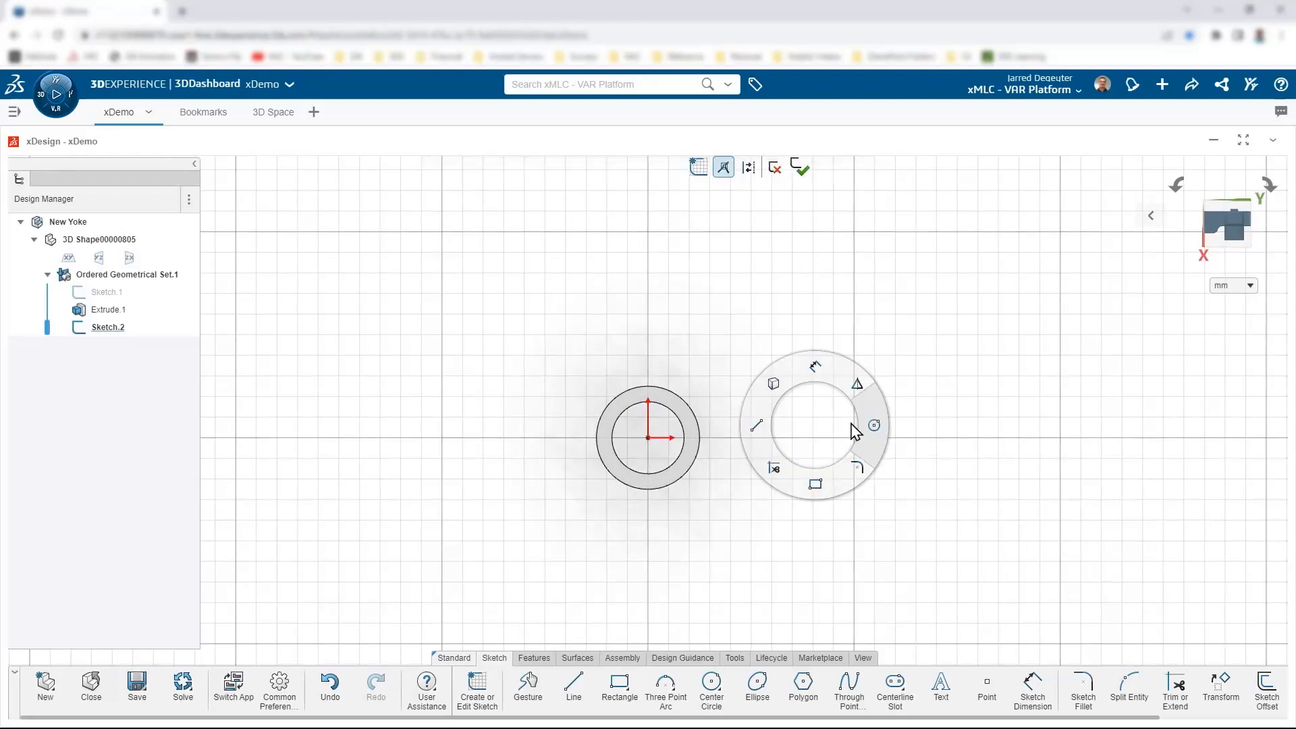
click(573, 687)
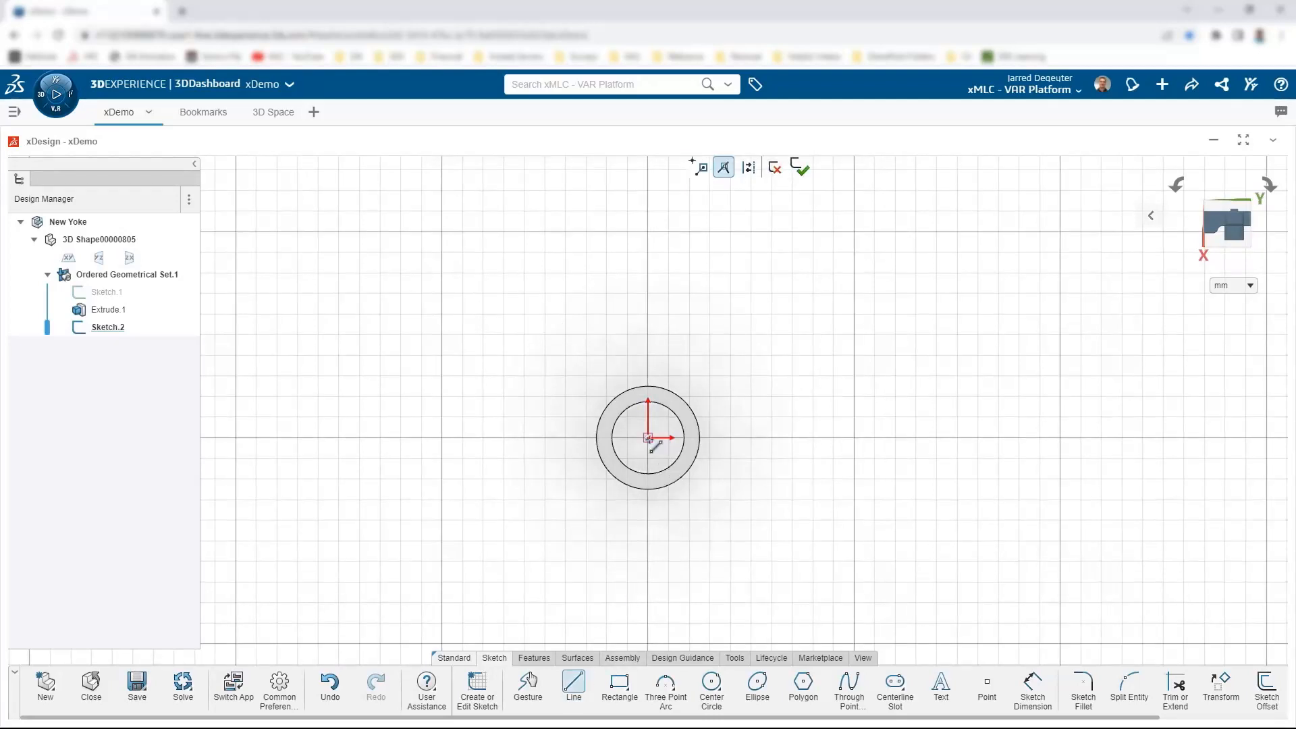
click(648, 438)
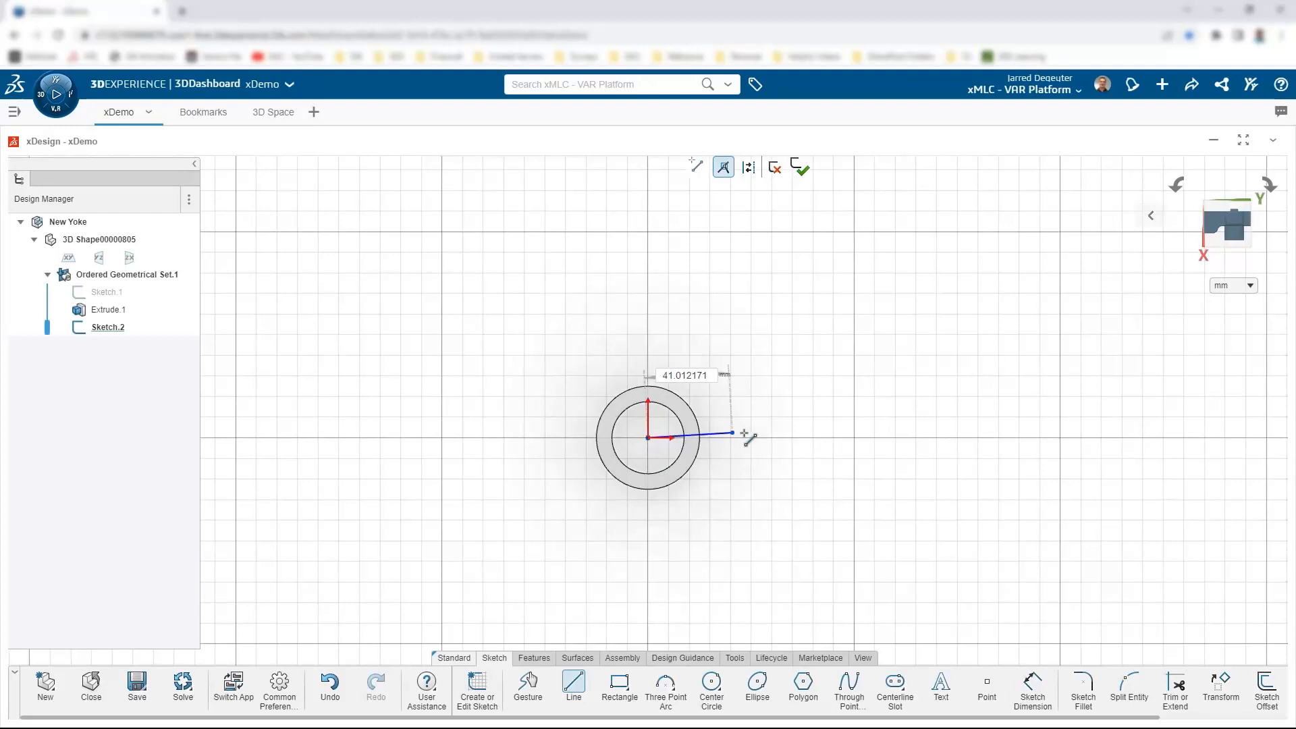
click(795, 438)
key(Escape)
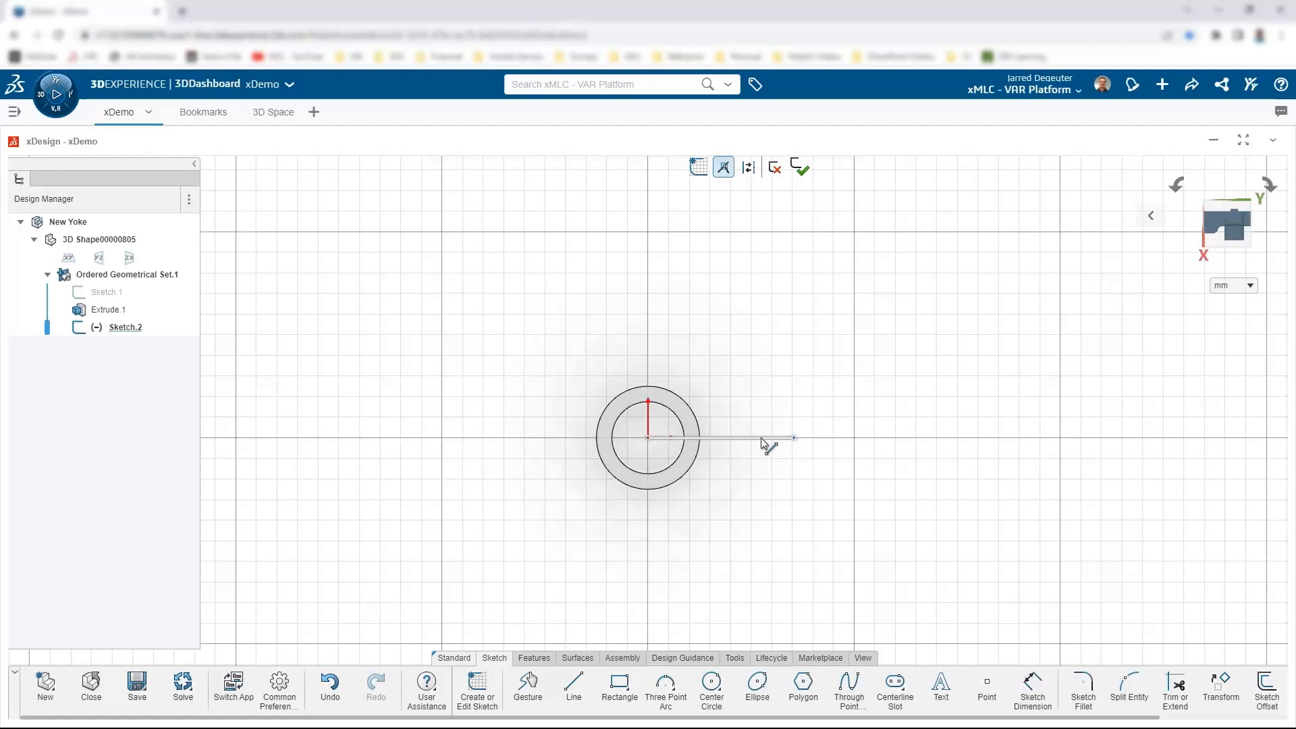
Step: Dimension the line to 50 mm and convert it to construction geometry
click(763, 439)
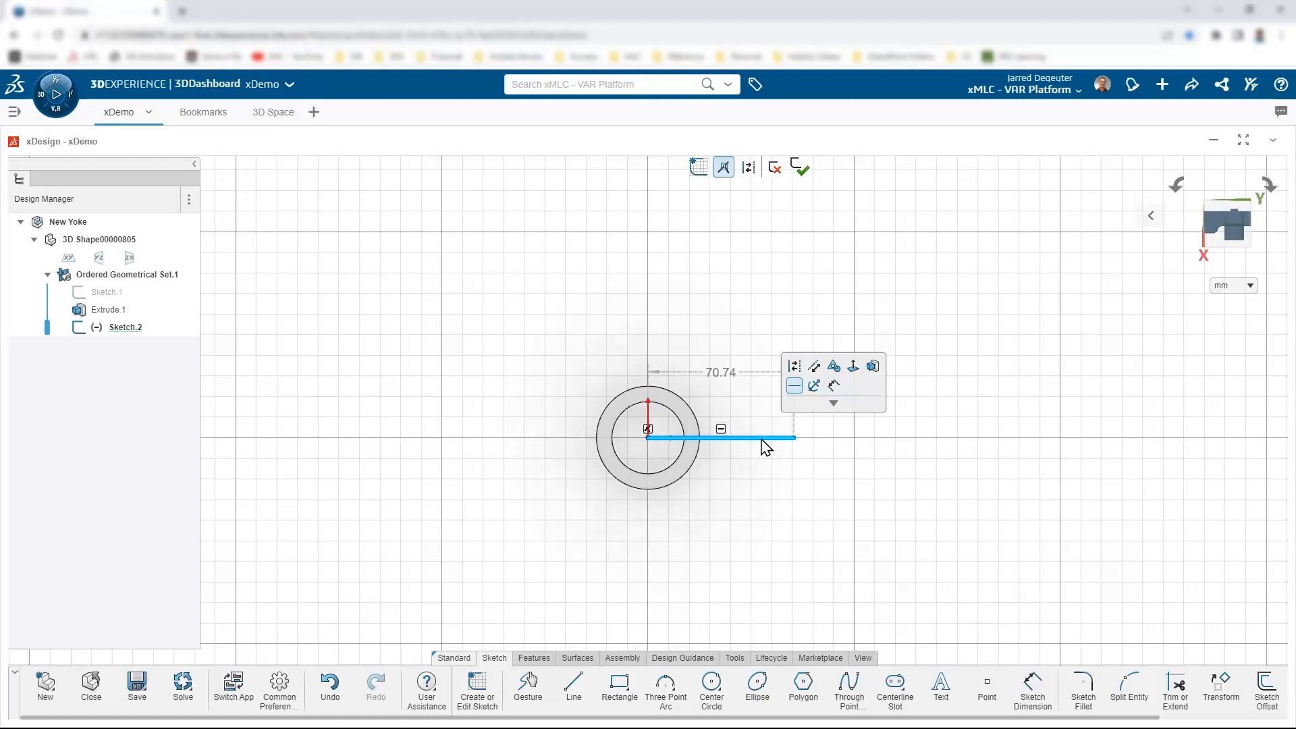
double_click(721, 373)
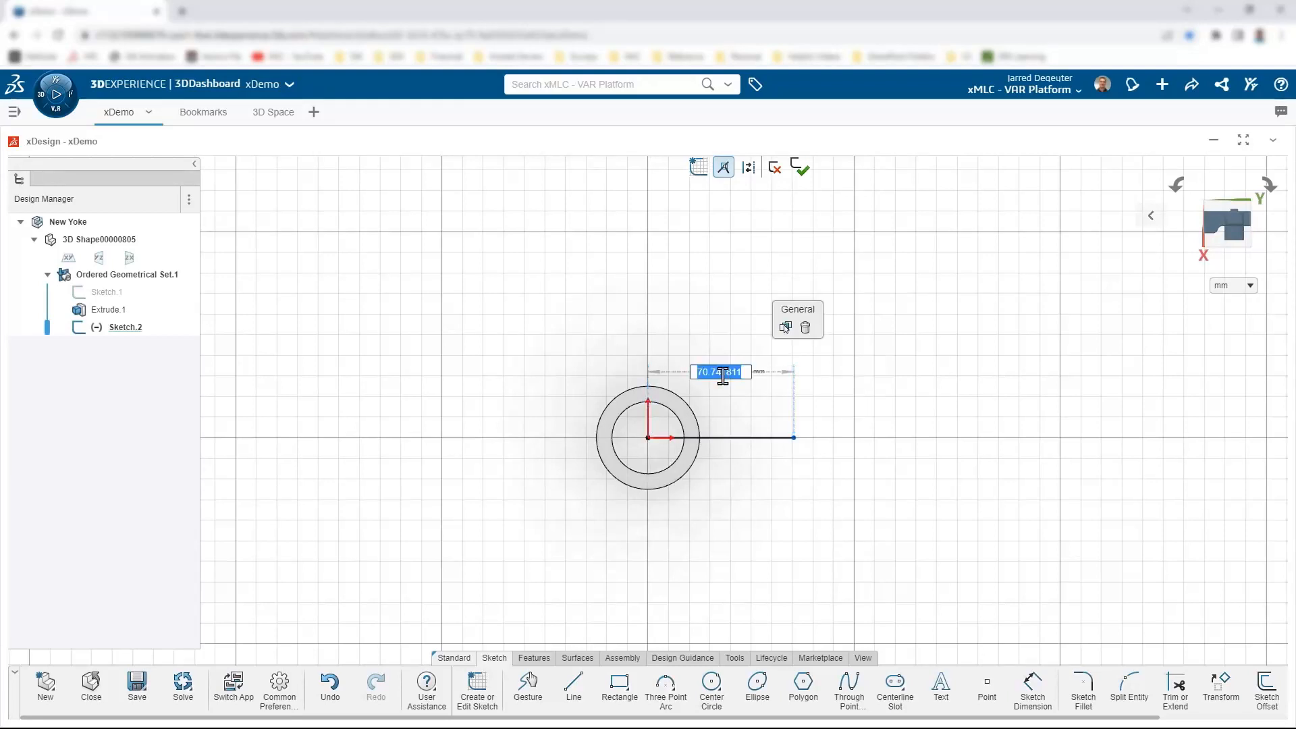
text(50)
key(Return)
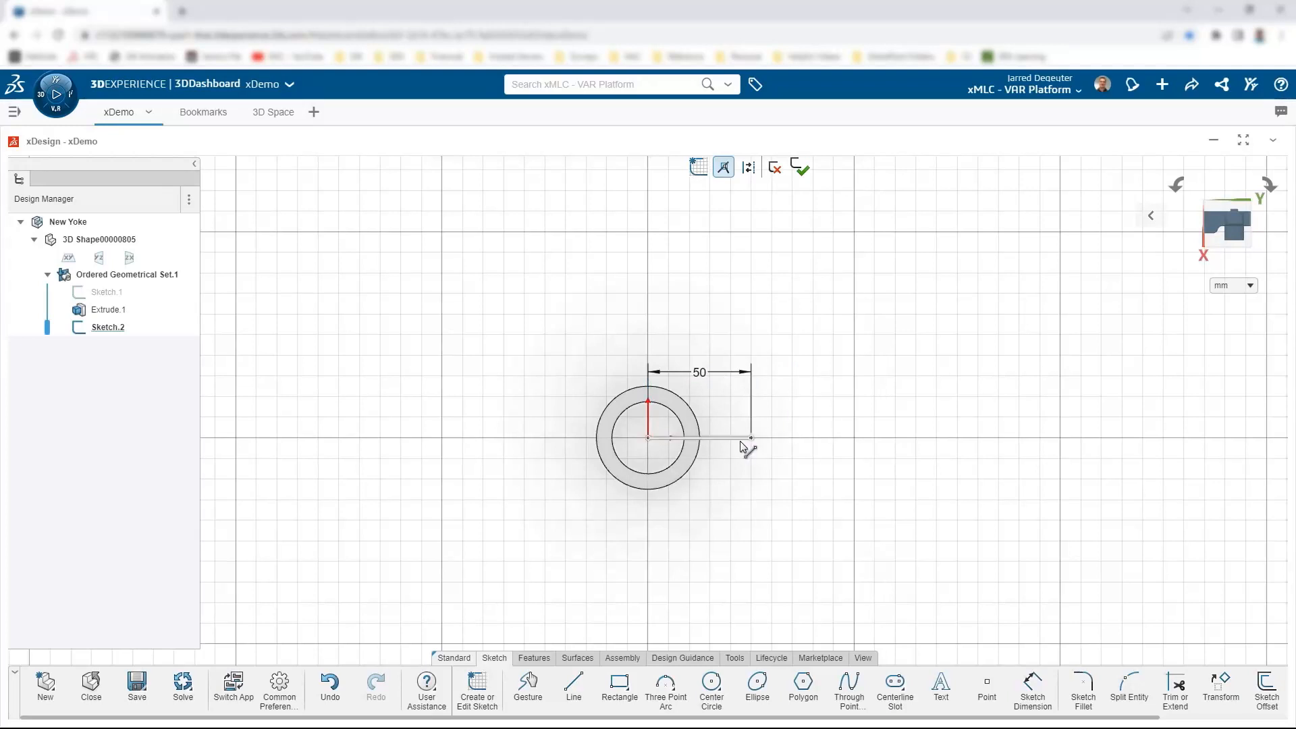
click(742, 440)
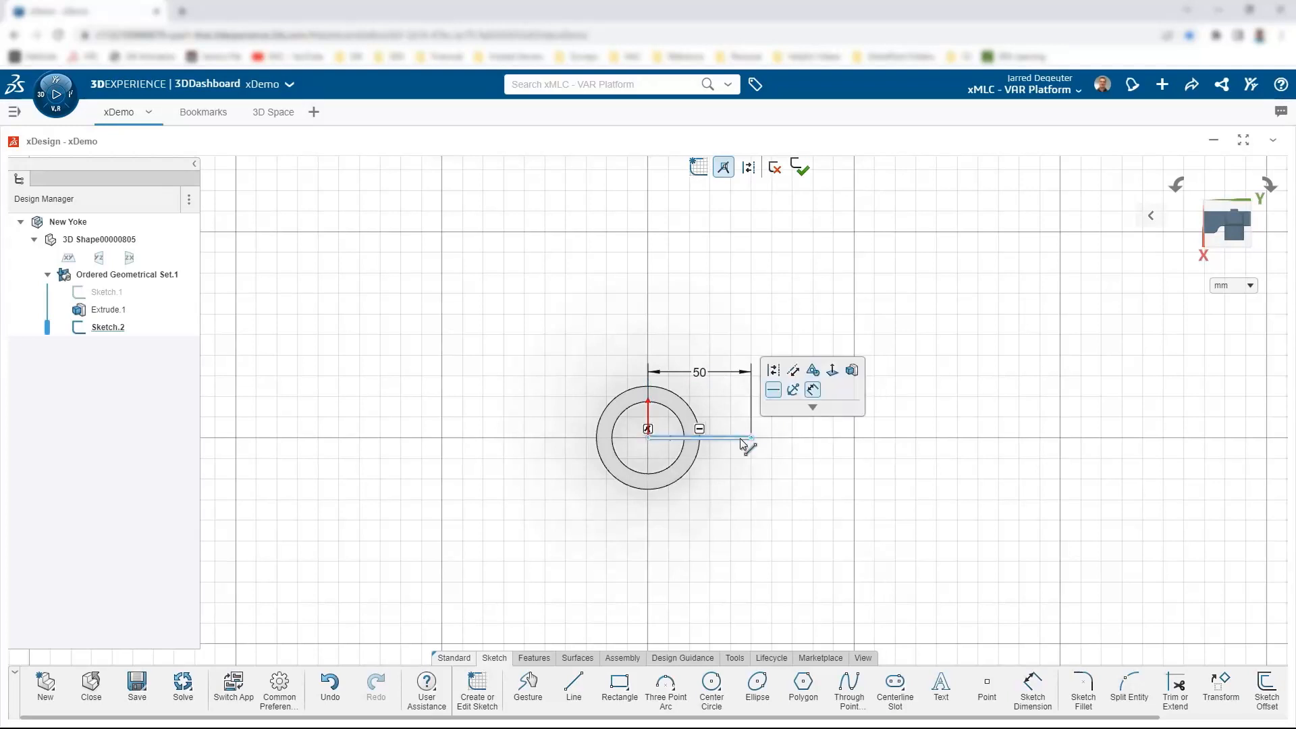
click(774, 370)
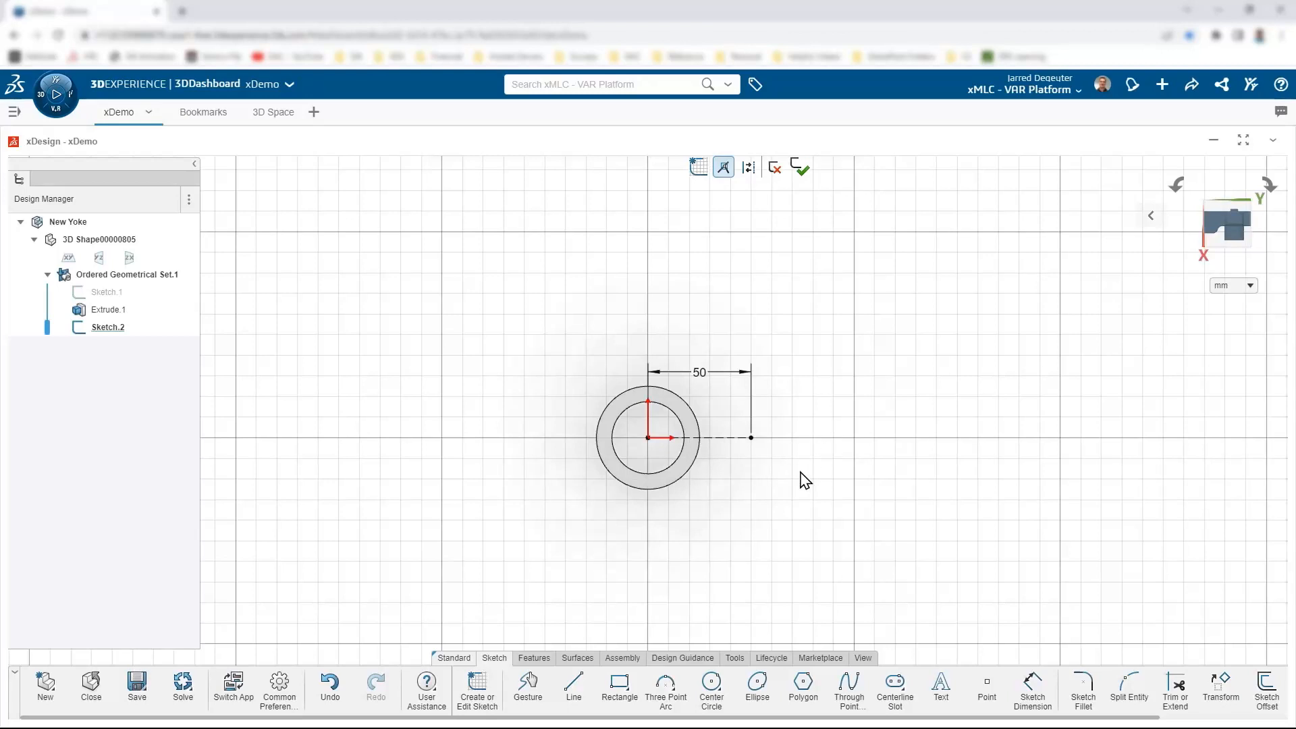
Step: Draw concentric Ø12 and Ø20 circles centred at the far end of the 50 mm line
right_click(805, 481)
click(862, 471)
click(752, 438)
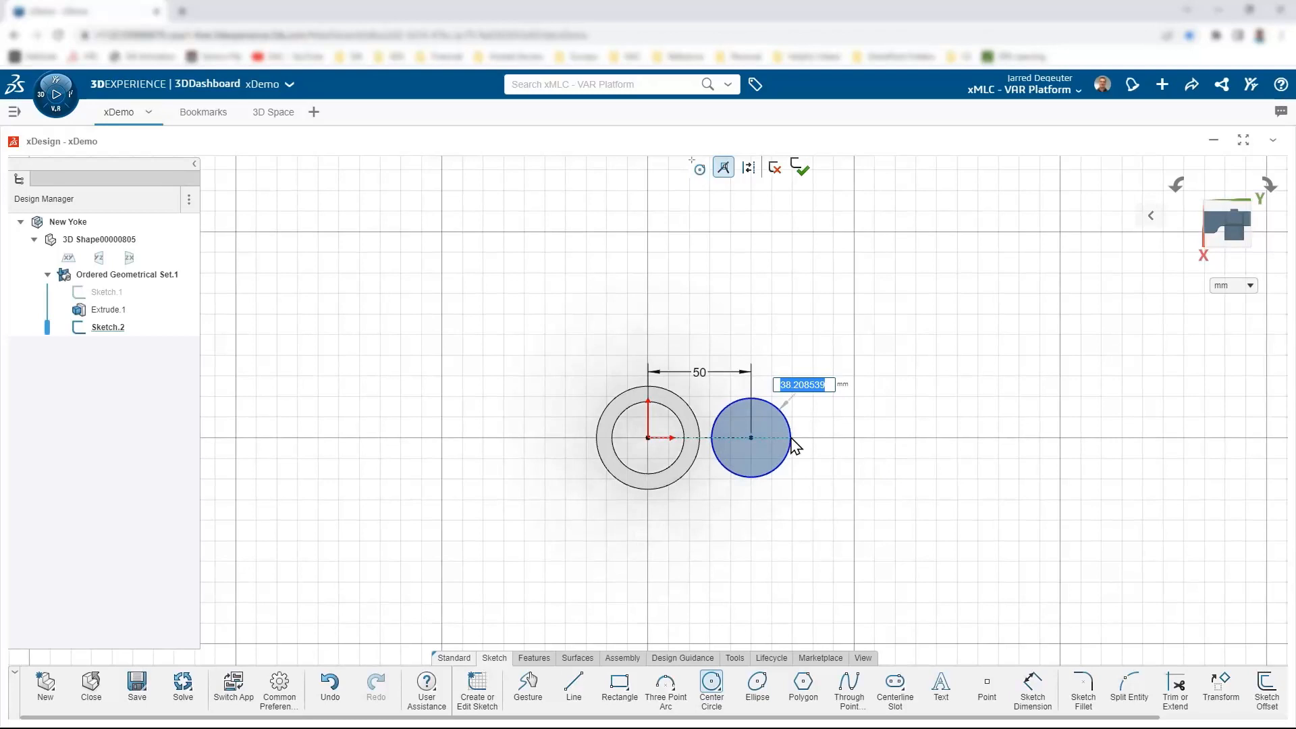
text(12)
key(Return)
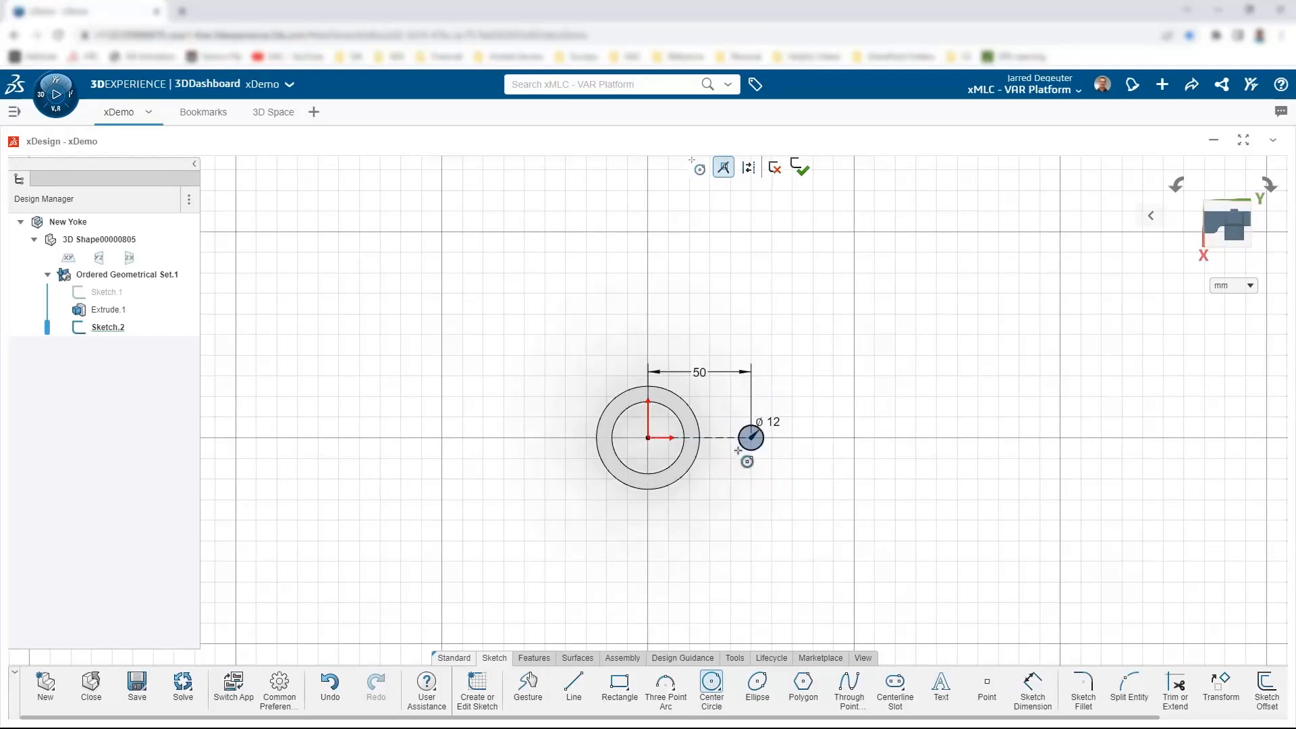
scroll(741, 450, up, 2)
click(755, 434)
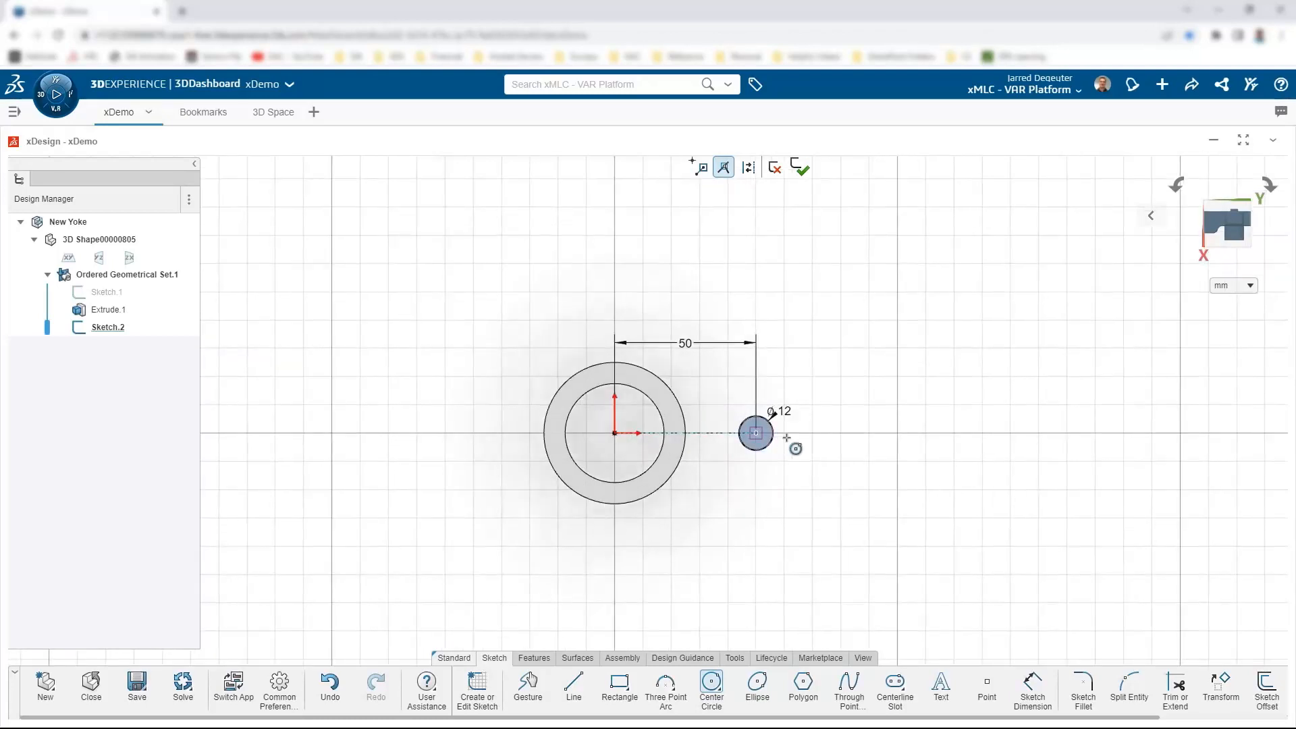
text(20)
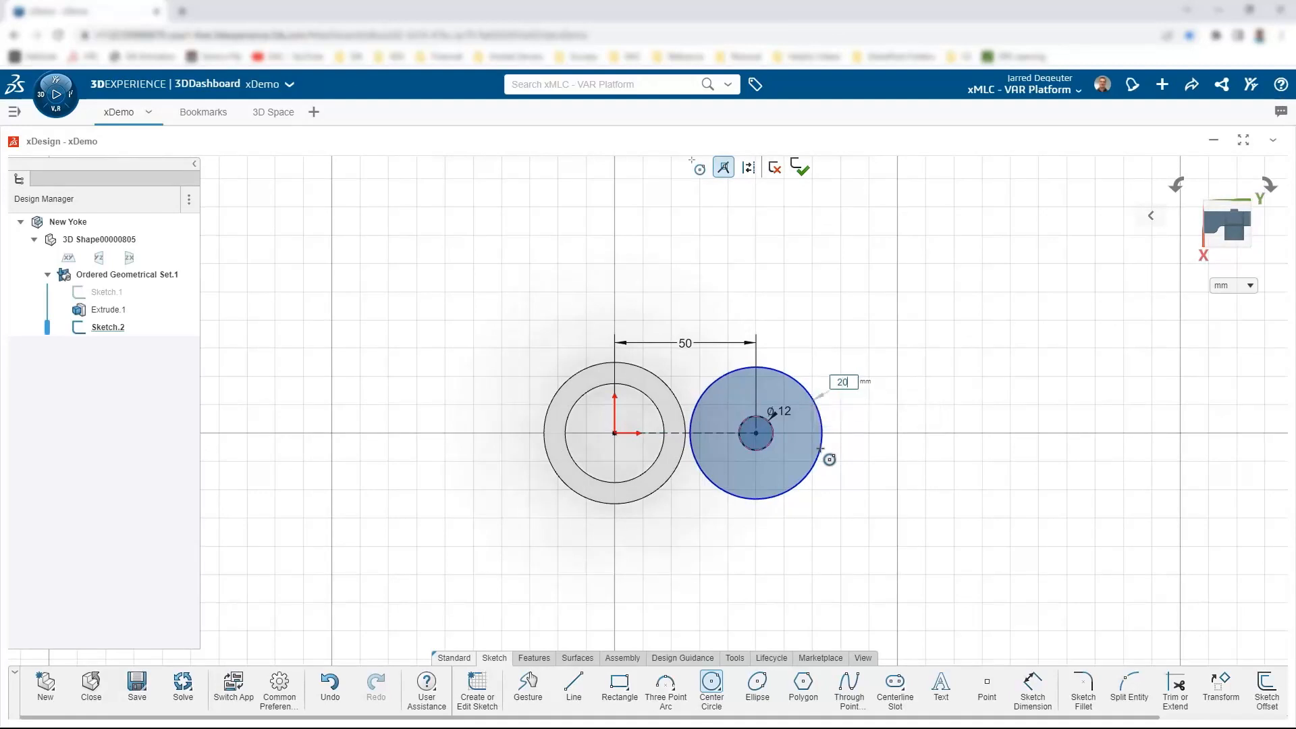
key(Return)
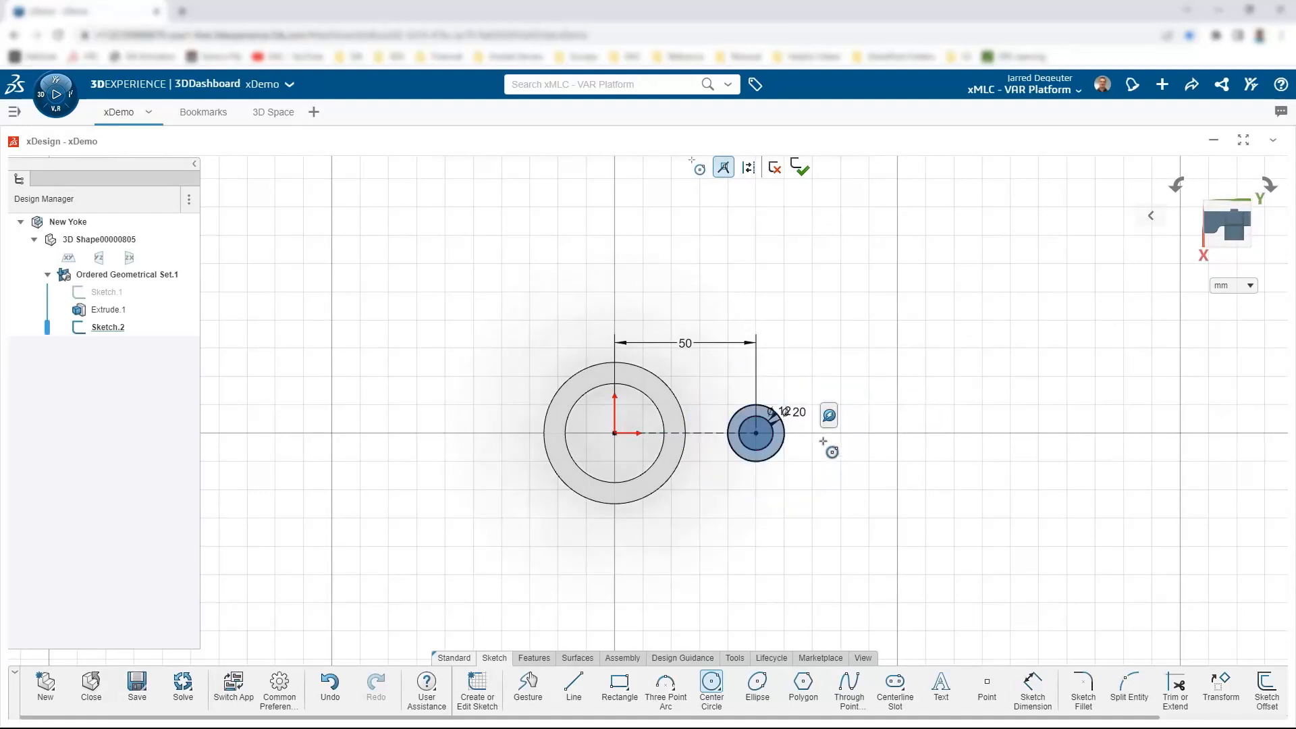
key(Escape)
scroll(716, 382, up, 2)
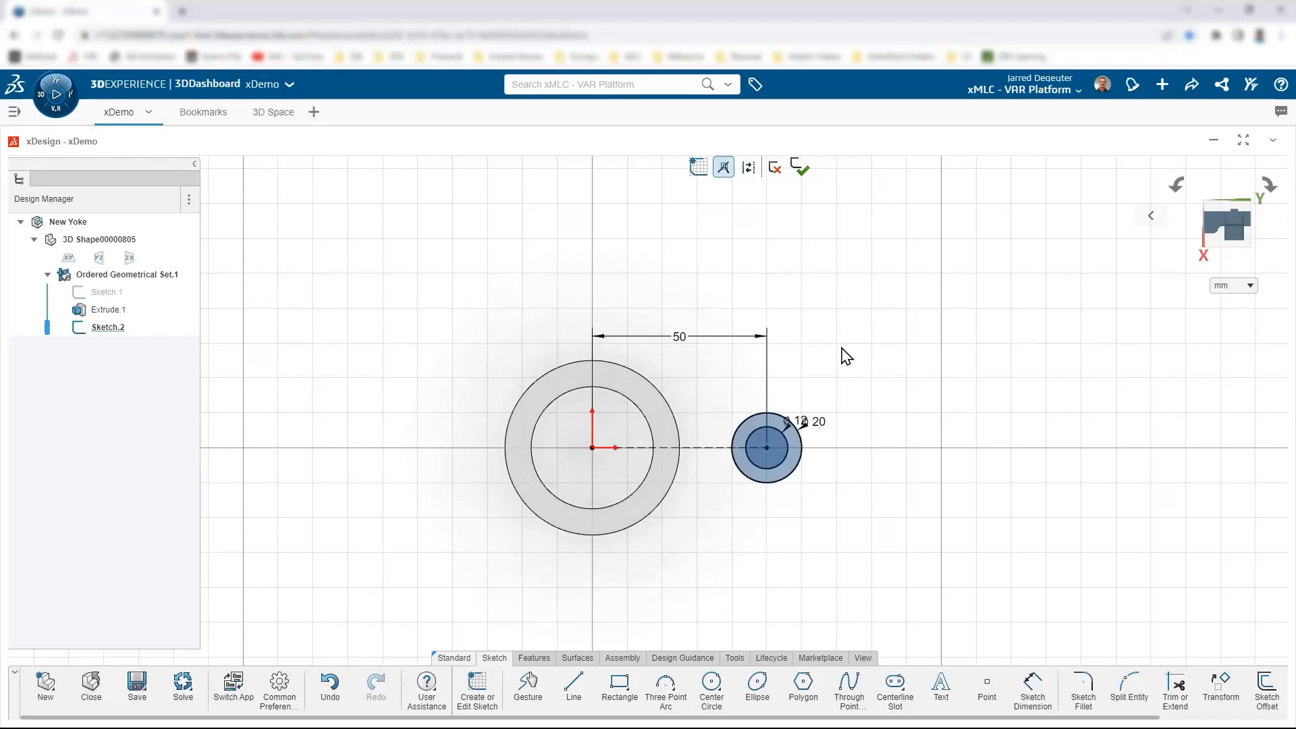
key(l)
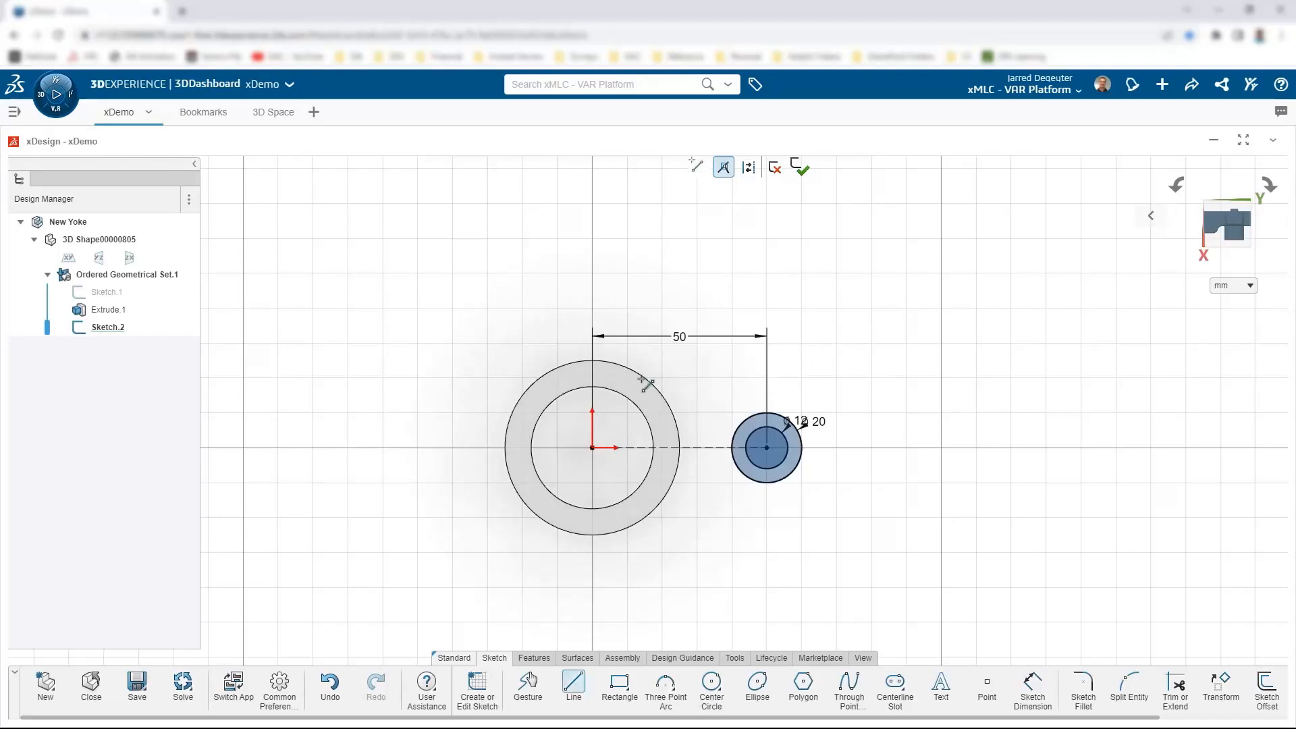
Step: Draw a line from the Ø50 ring to the Ø20 circle, tangent to both
click(619, 365)
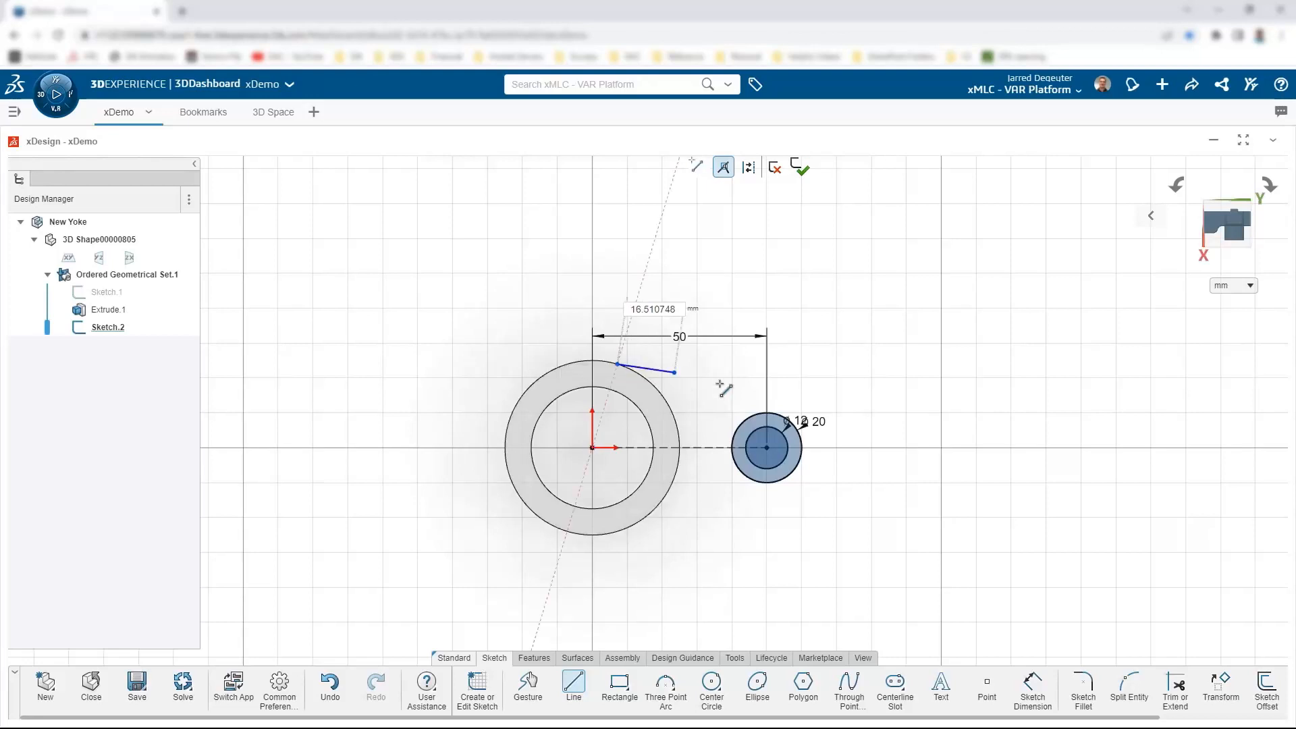
click(778, 414)
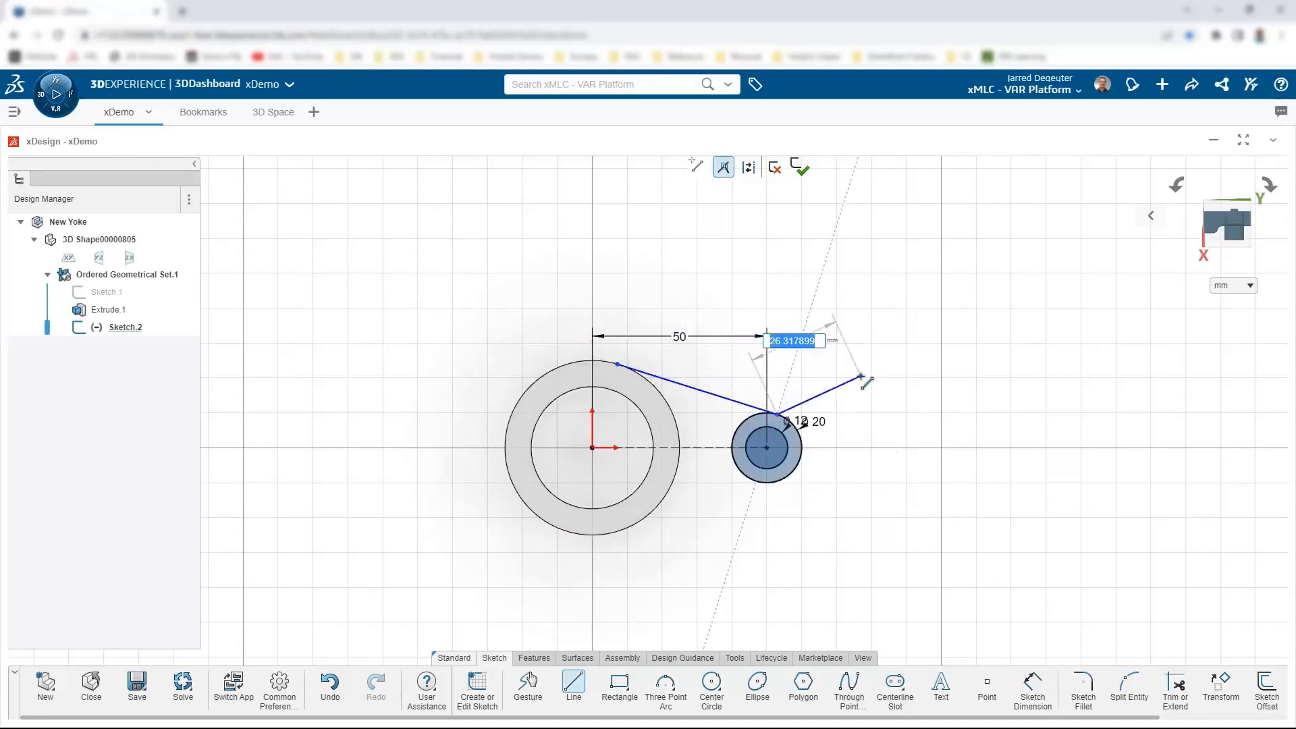
key(Escape)
click(668, 382)
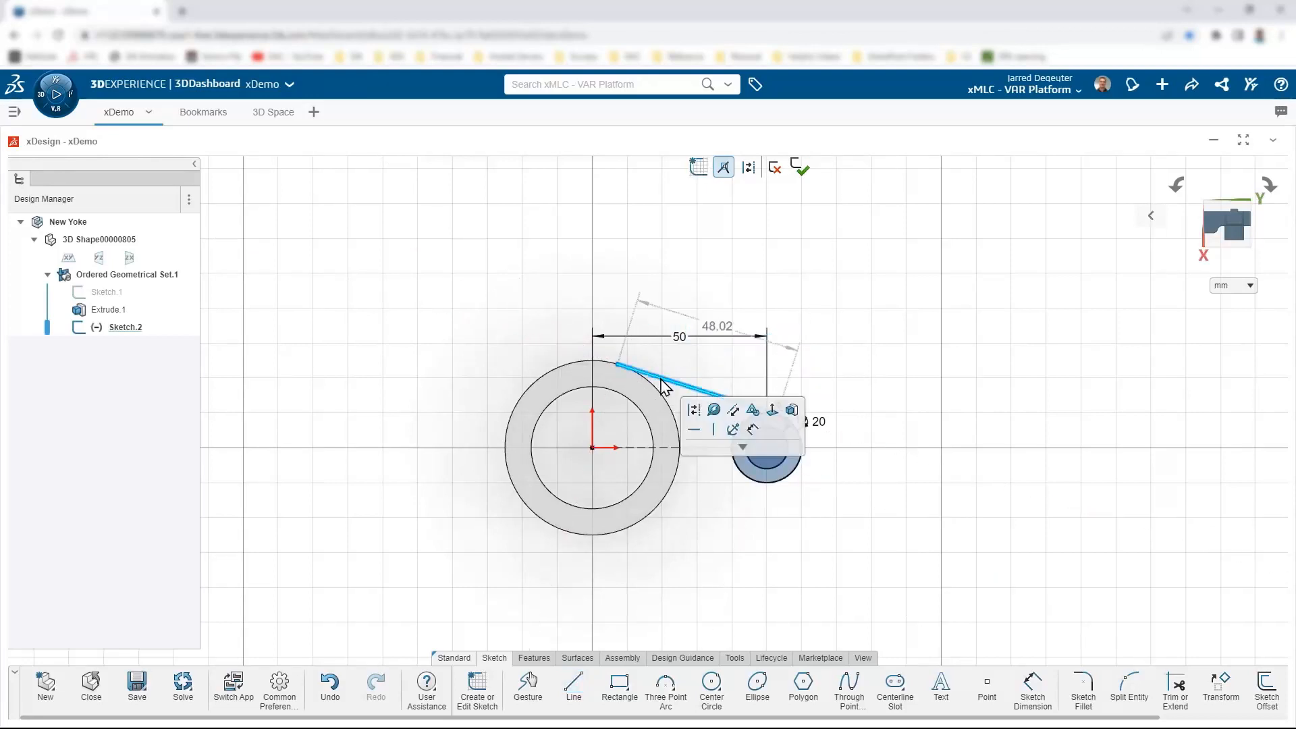
click(668, 404)
click(696, 345)
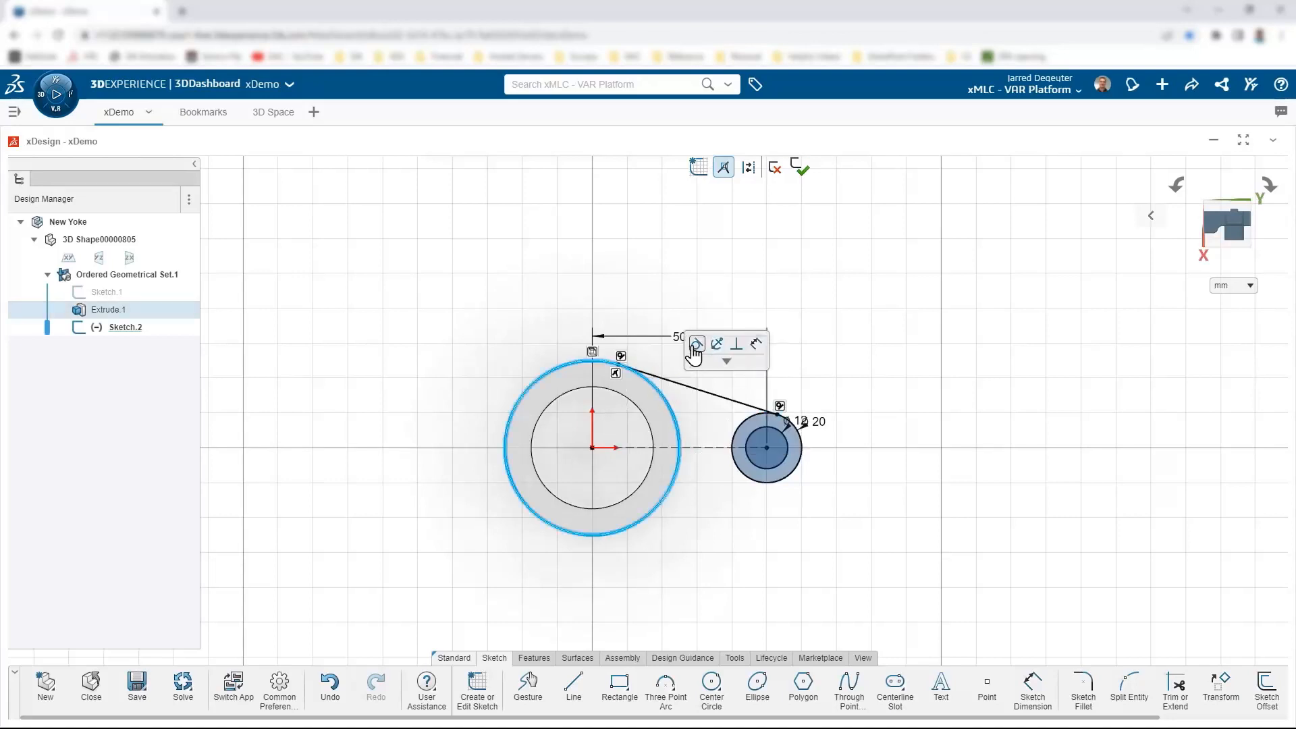
click(744, 419)
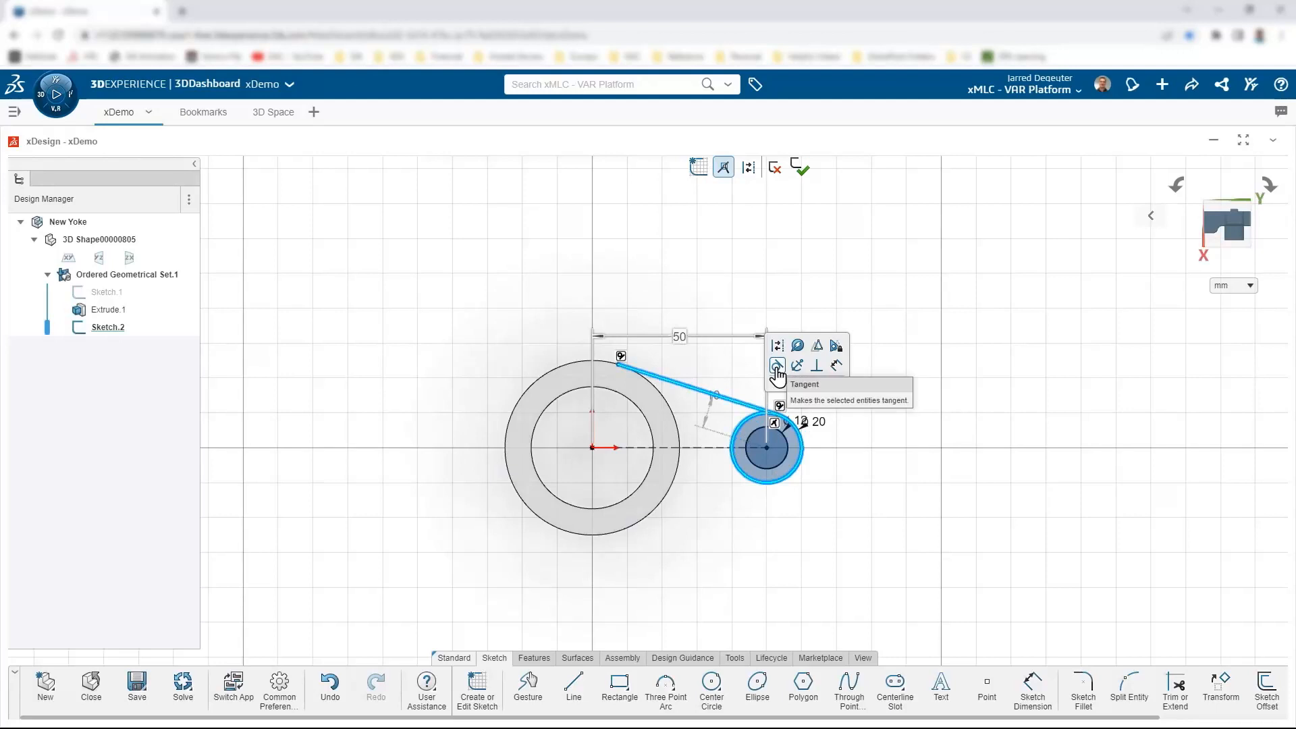
click(777, 367)
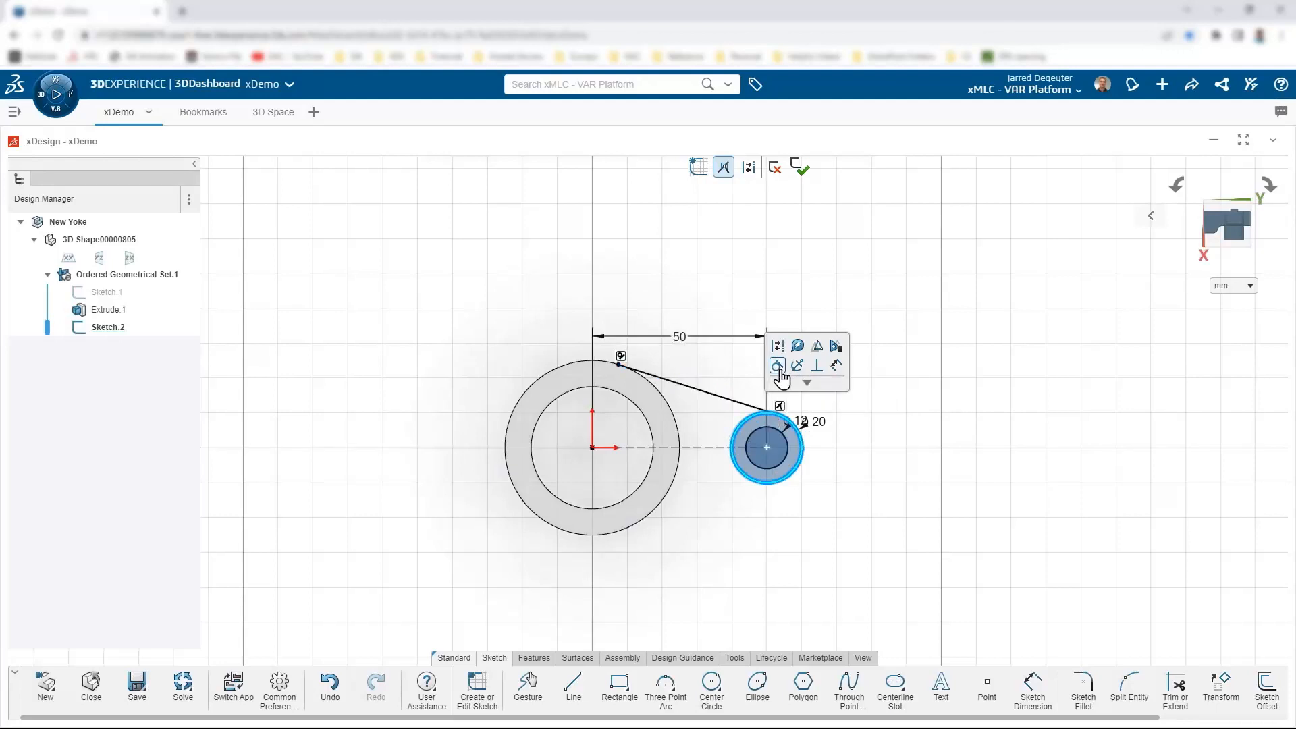
Step: Mirror the tangent line symmetrically about the construction centerline
click(708, 449)
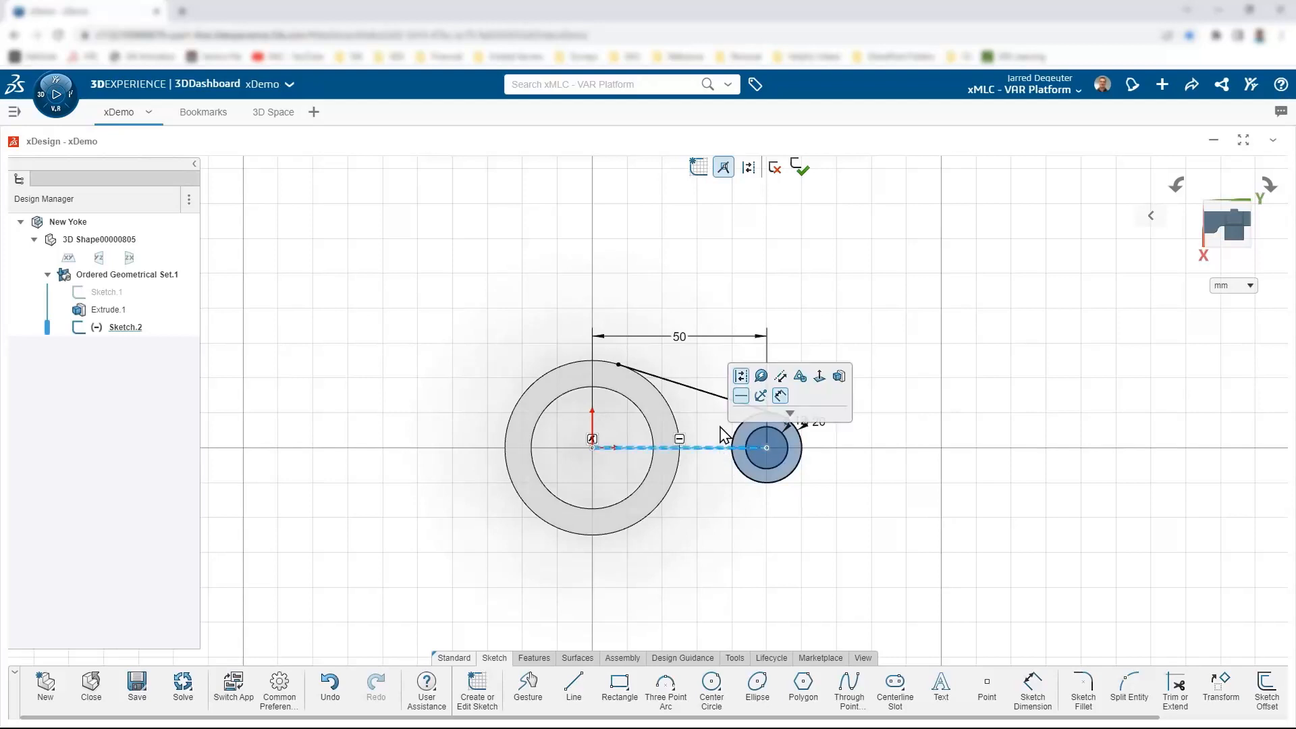
click(716, 403)
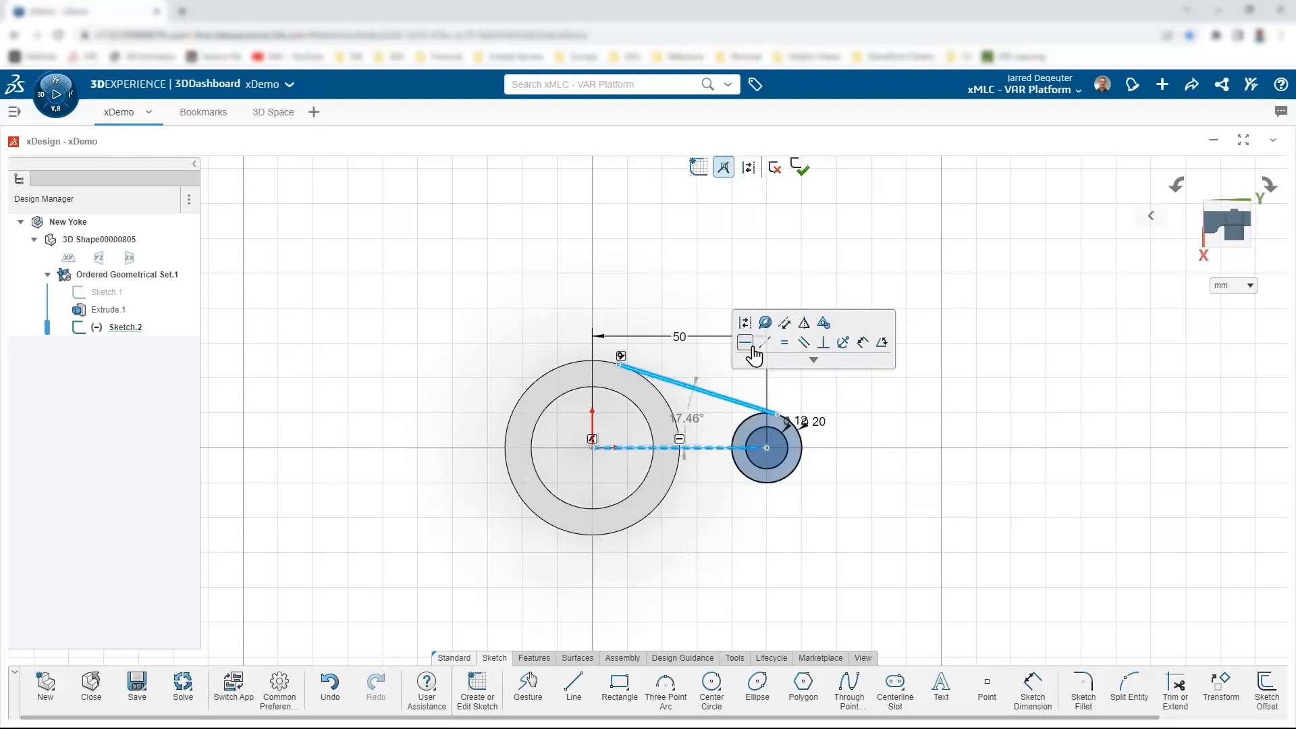
click(804, 327)
click(900, 399)
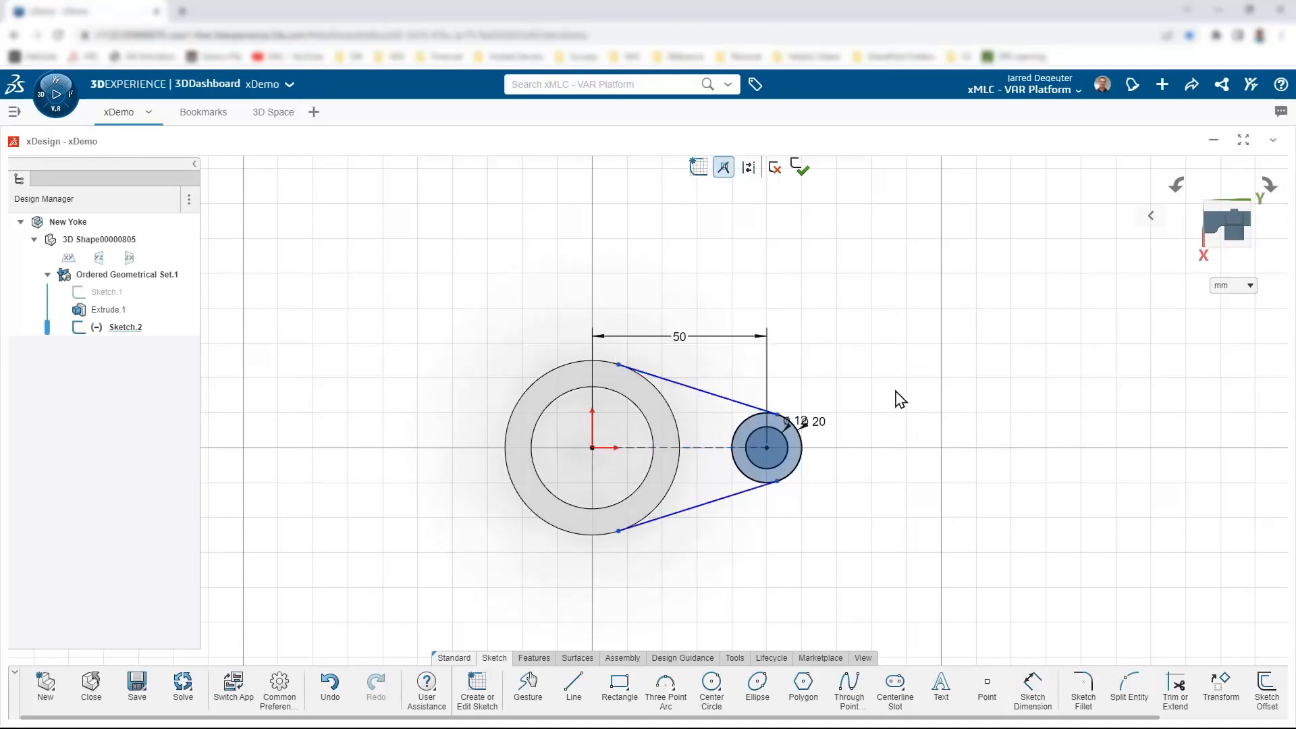
Step: Project the tube's outer edge into the sketch and make the upper line tangent to it
click(661, 391)
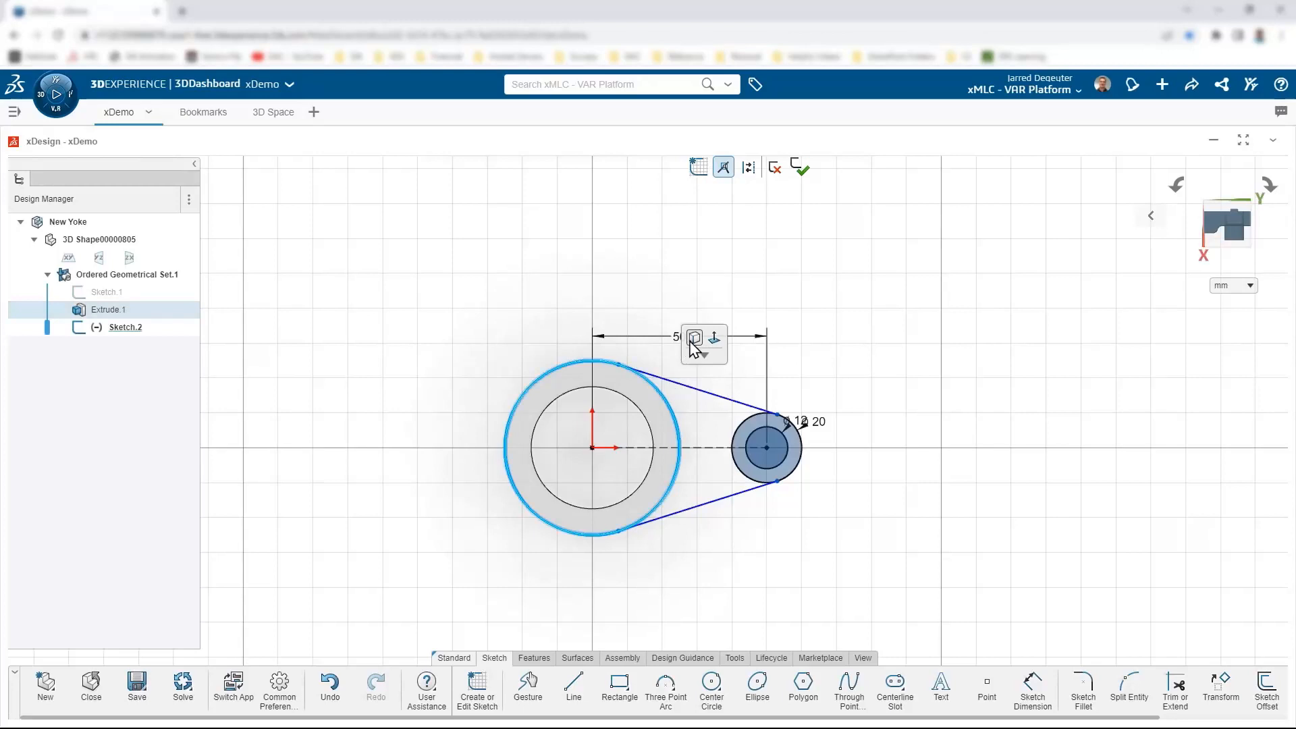
click(694, 342)
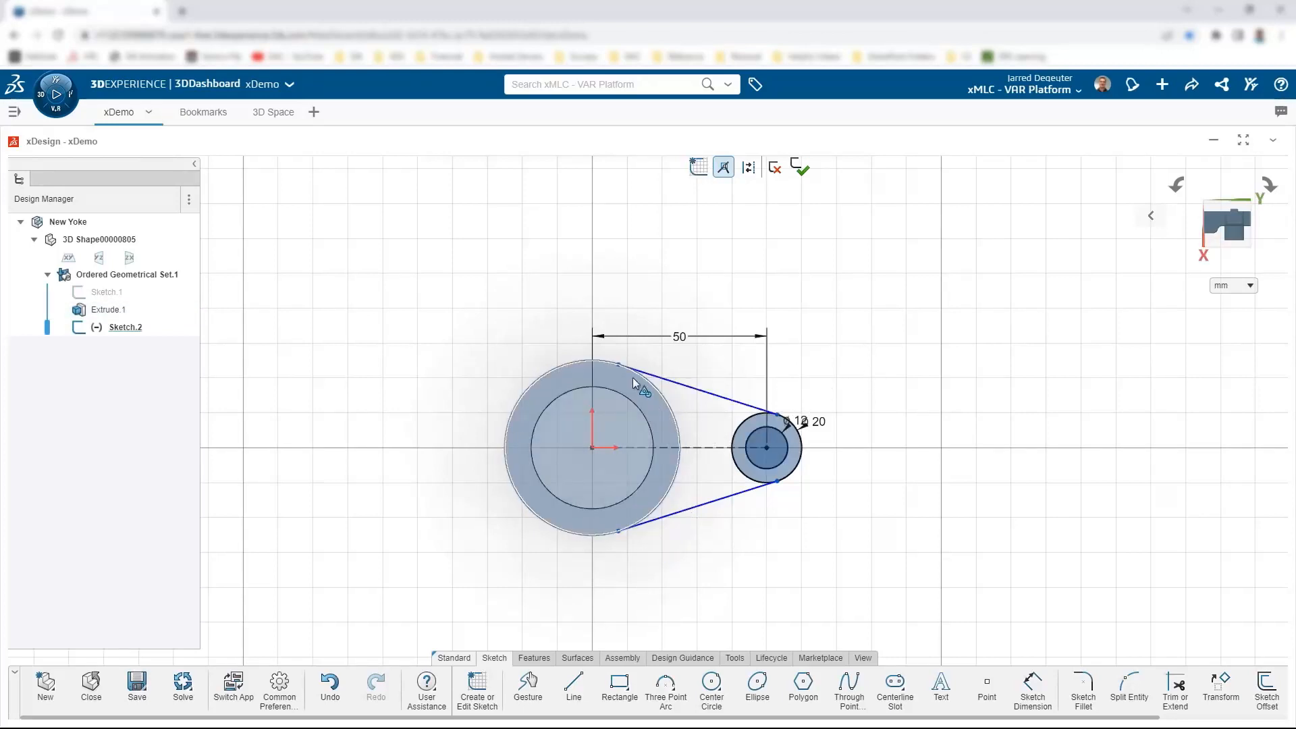
click(663, 380)
click(654, 387)
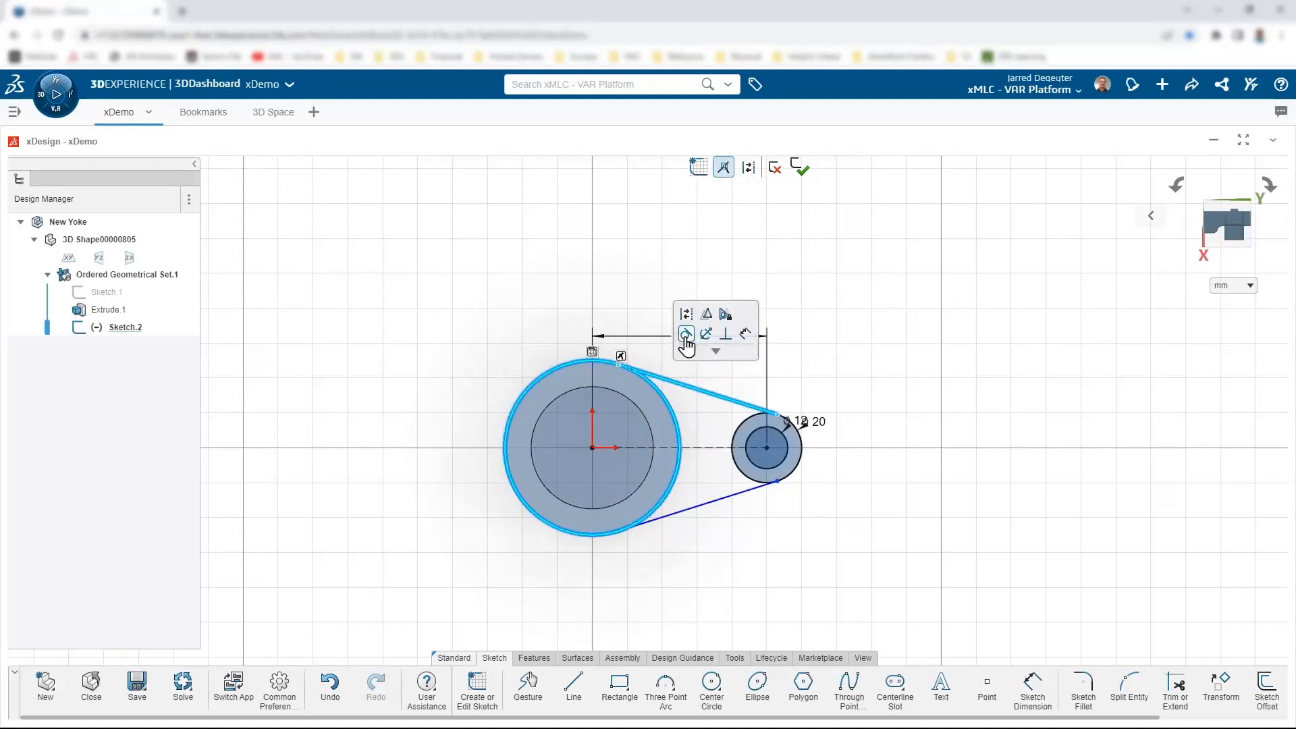
click(686, 334)
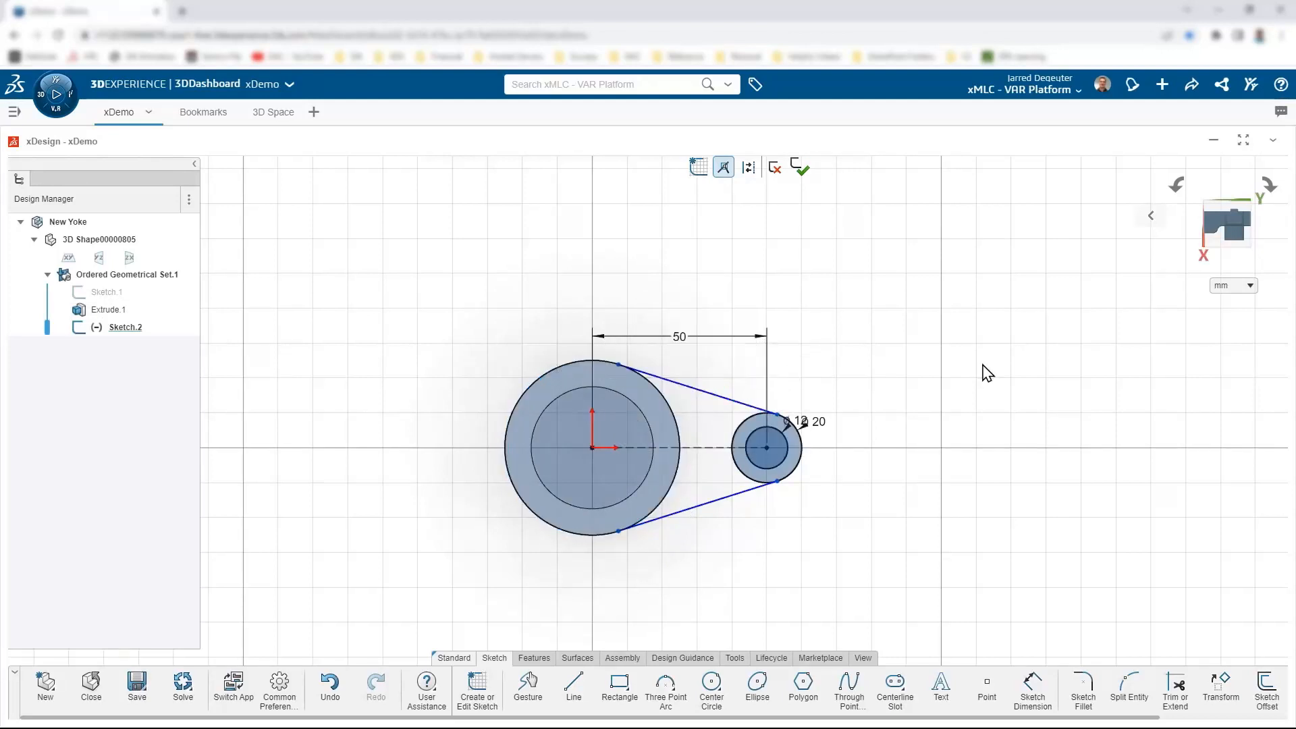
Step: Make the upper line tangent to the Ø20 circle as well
click(743, 409)
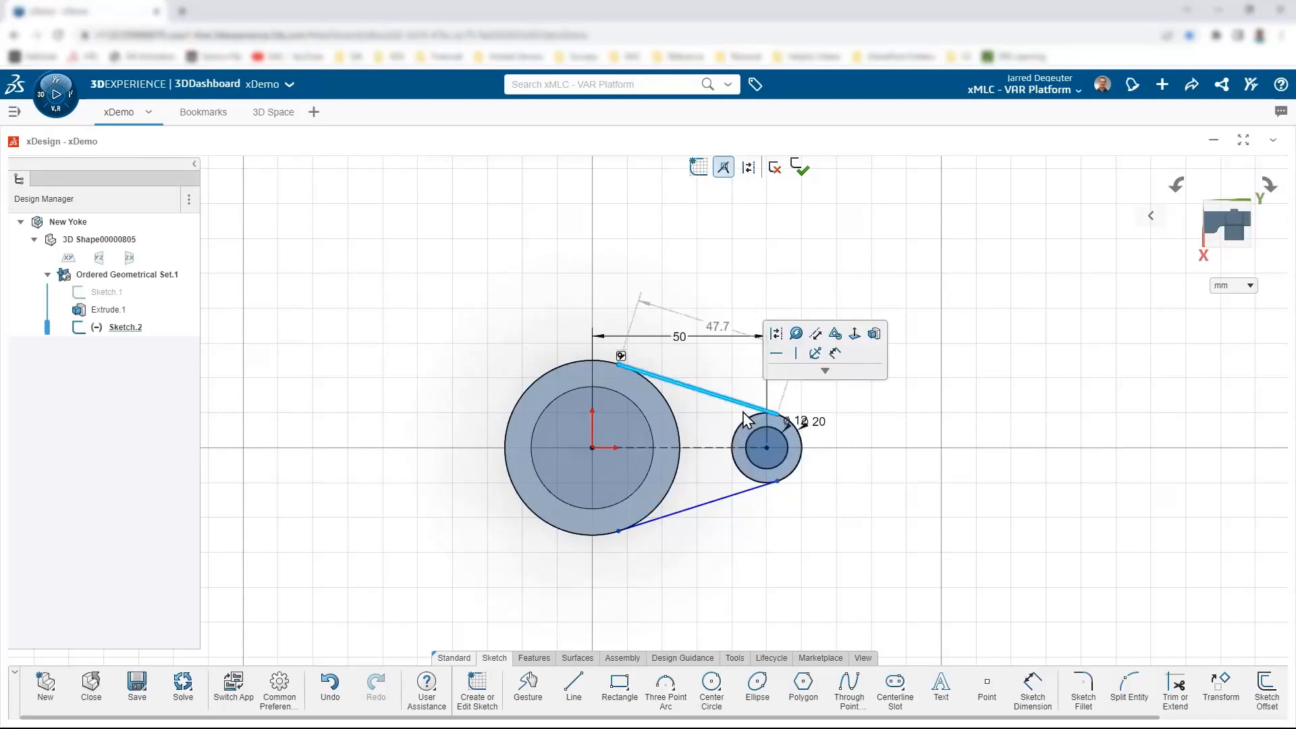
scroll(784, 424, up, 2)
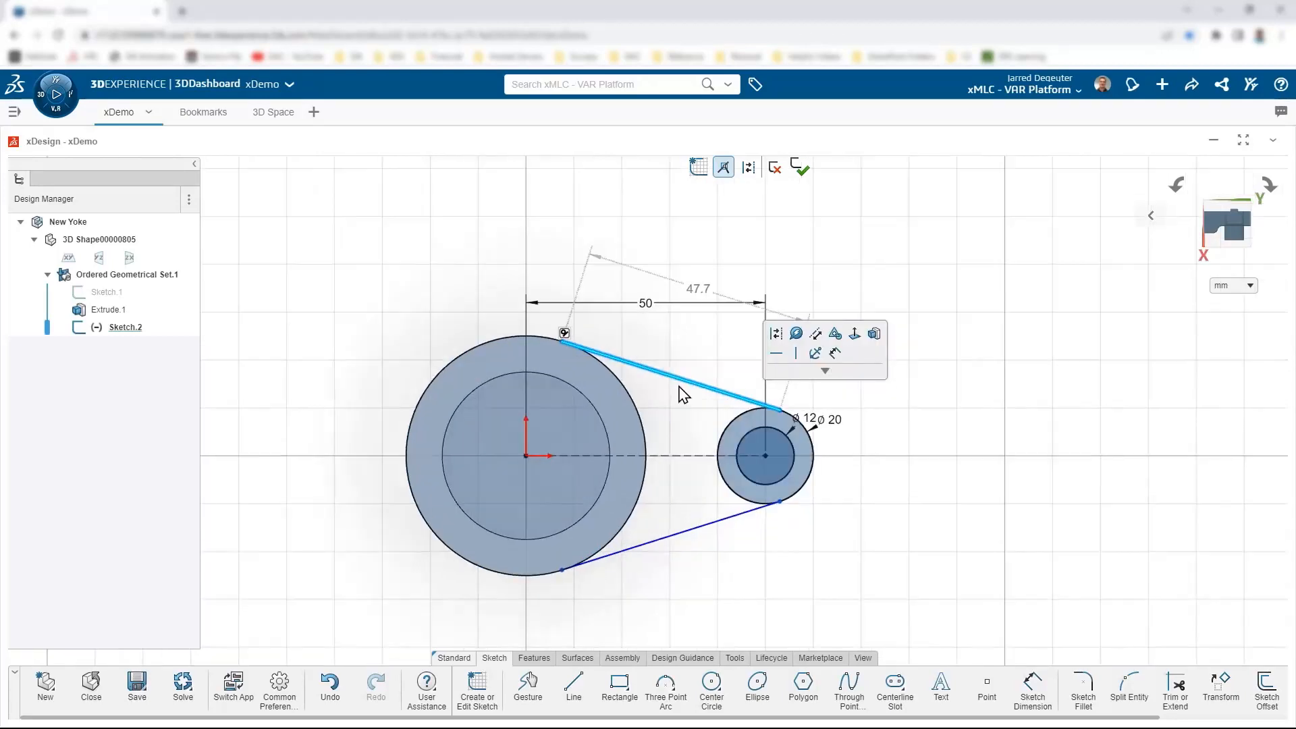
click(744, 414)
click(779, 363)
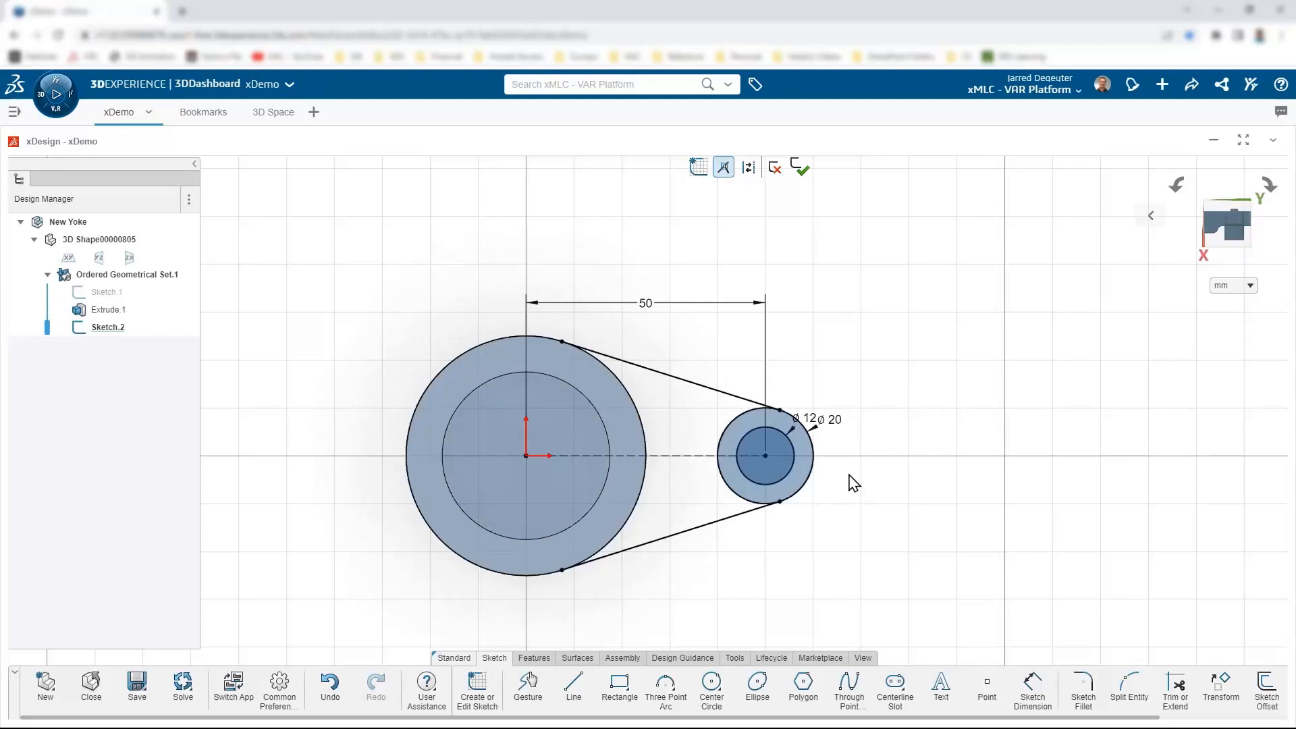
Step: Trim the Ø50 and Ø20 circle arcs between the tangent lines, leaving one closed arm profile
scroll(808, 536, down, 1)
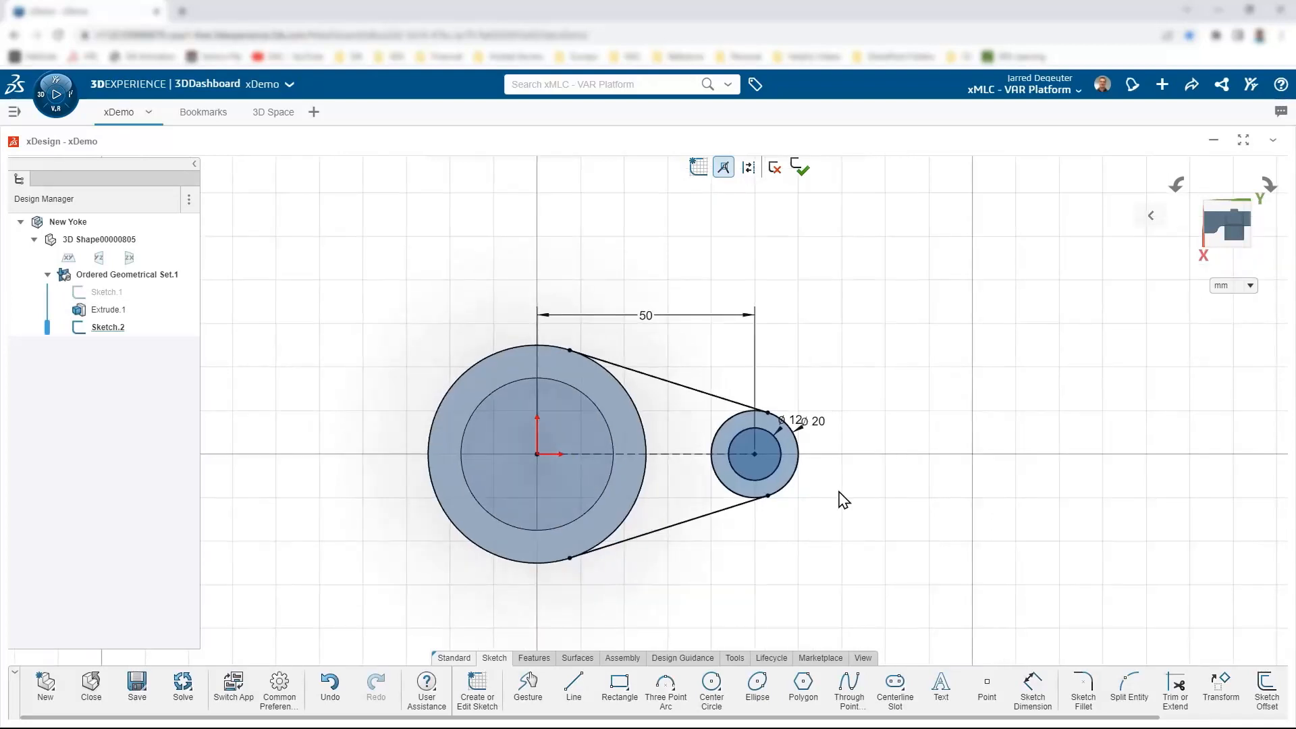
right_click(885, 313)
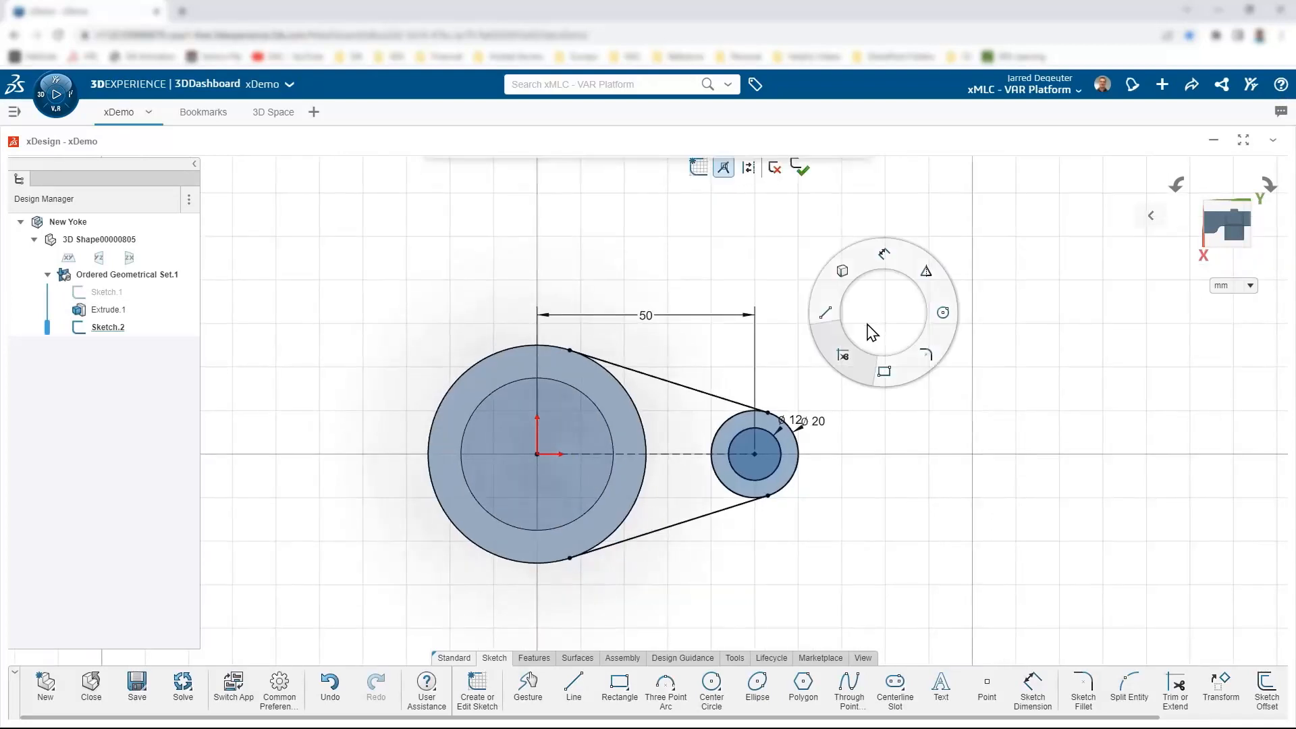
click(859, 349)
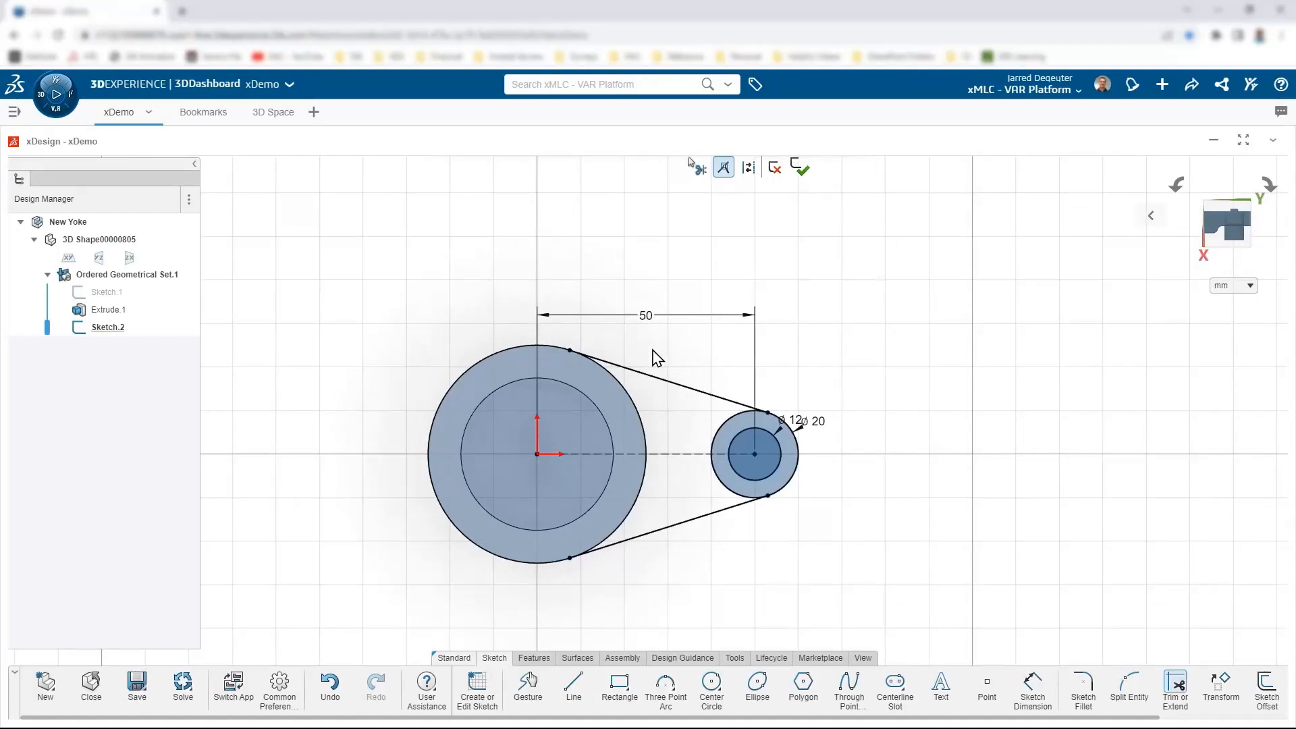
drag(465, 596, 490, 539)
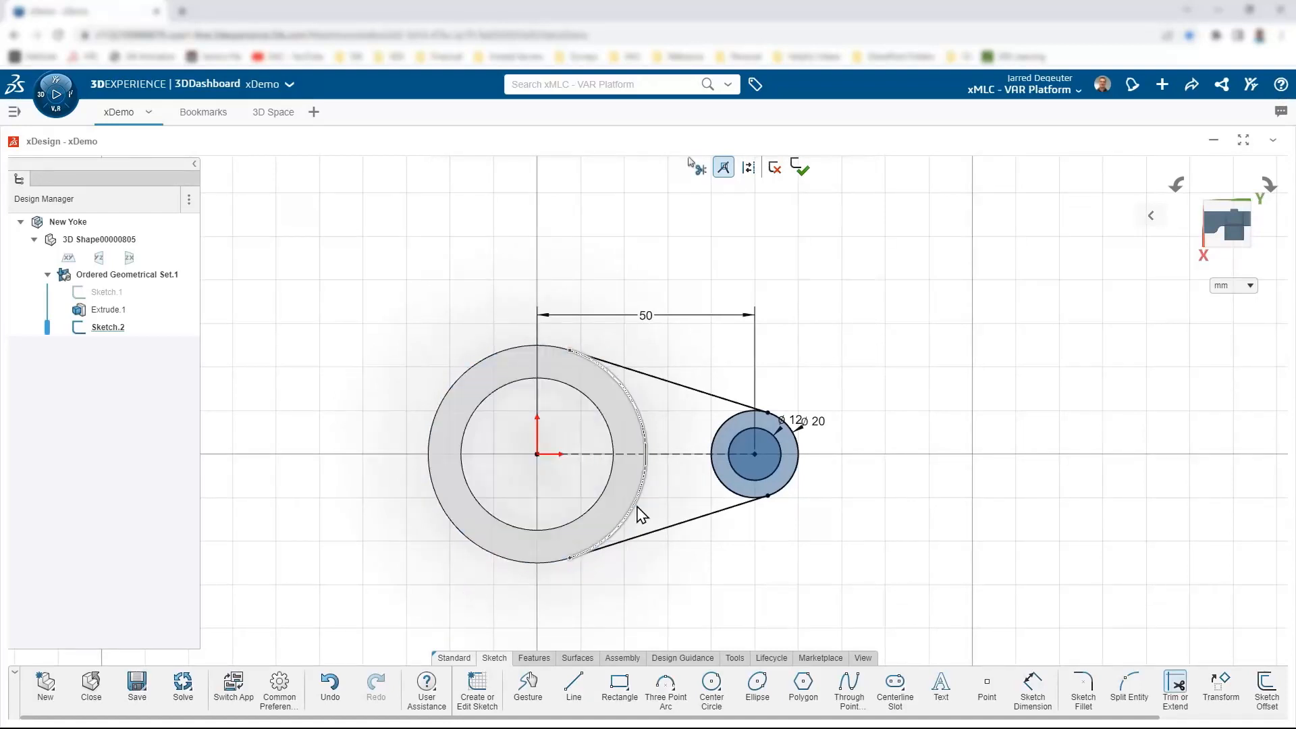
drag(678, 491, 715, 480)
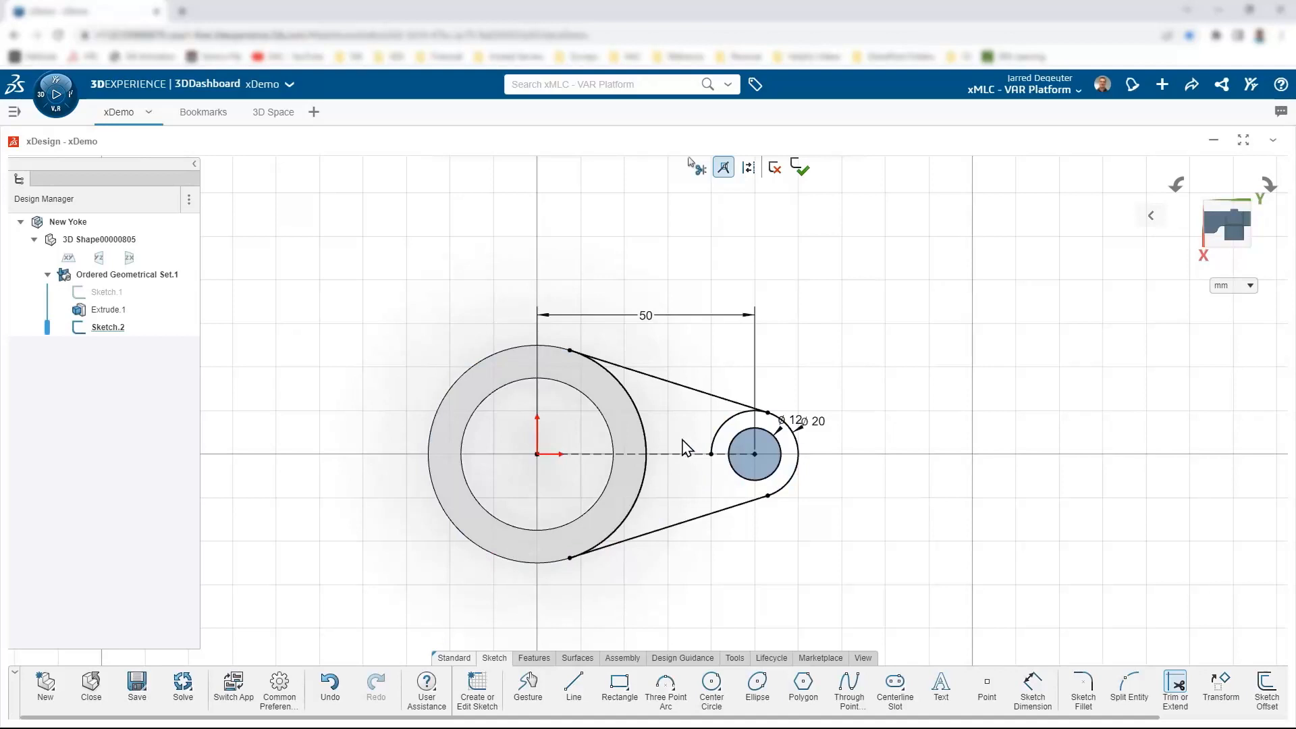
drag(711, 430, 721, 431)
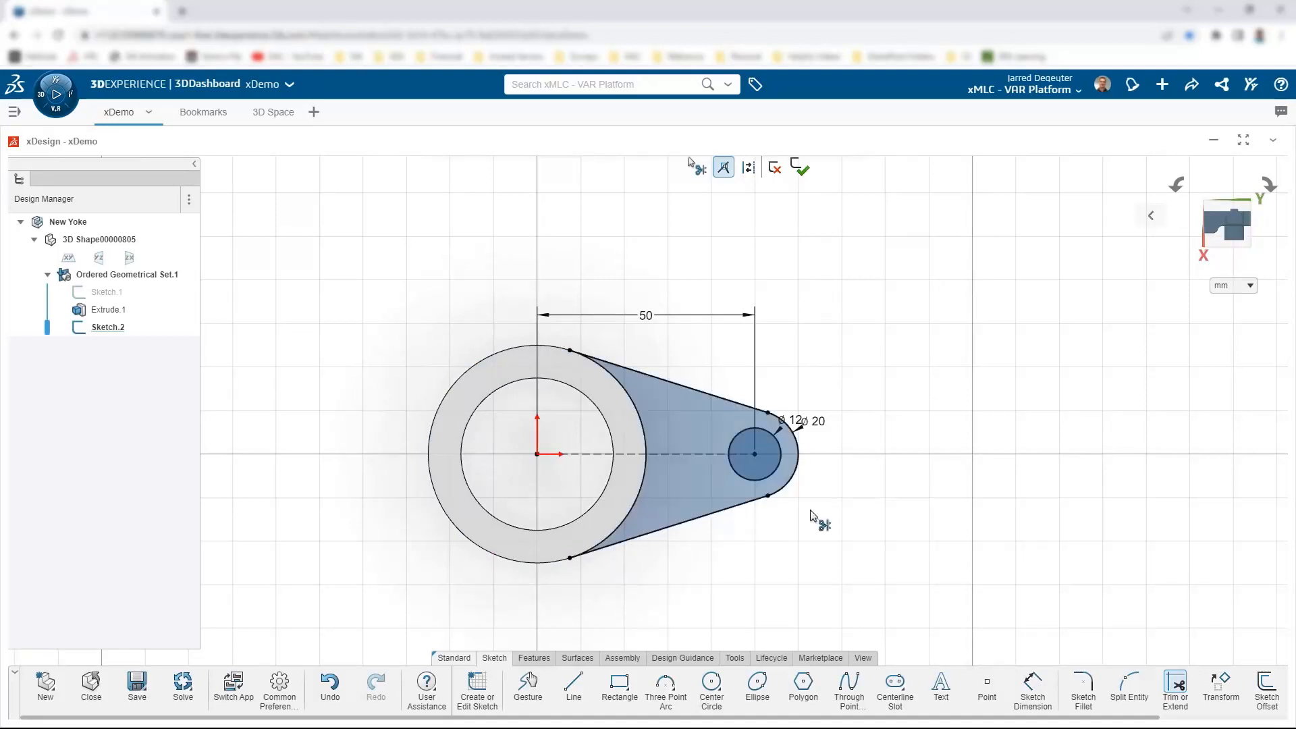
key(Escape)
Step: Extrude Sketch.2 with Midplane direction to create Extrude.2, the arm attached to the hub
click(553, 657)
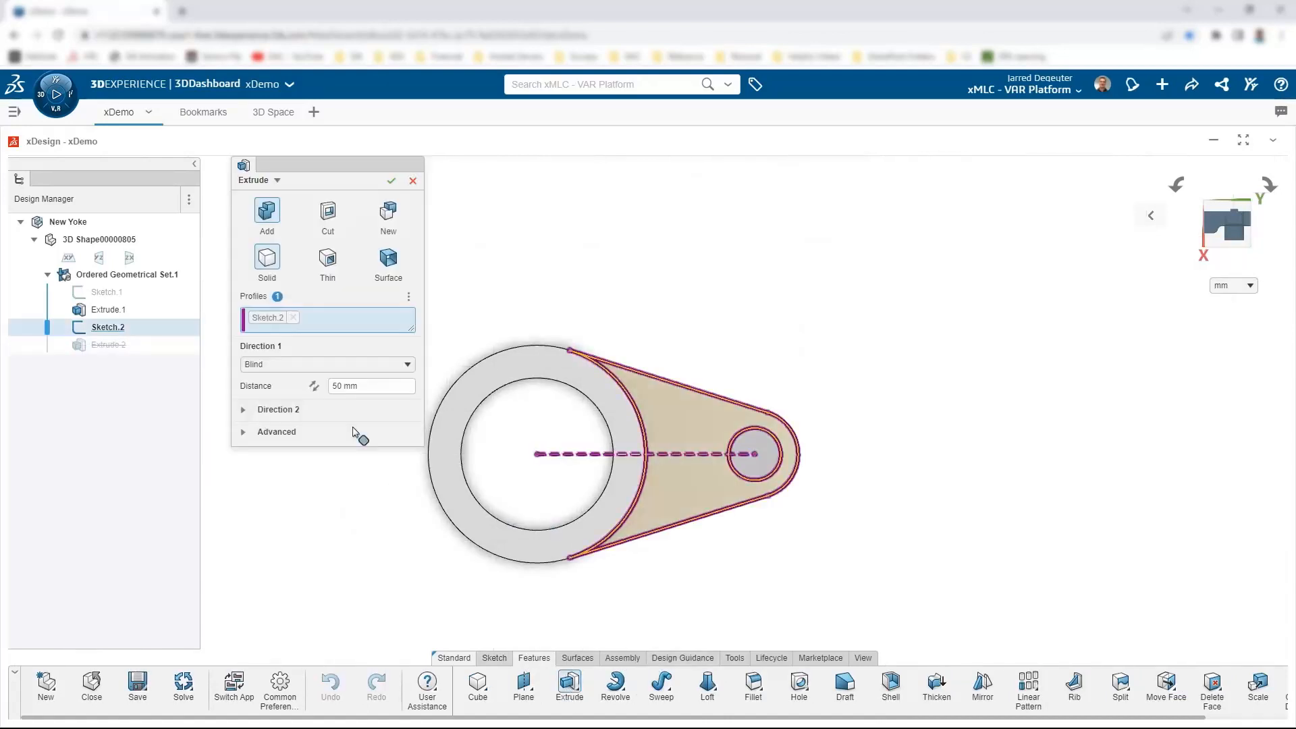
click(341, 365)
click(291, 399)
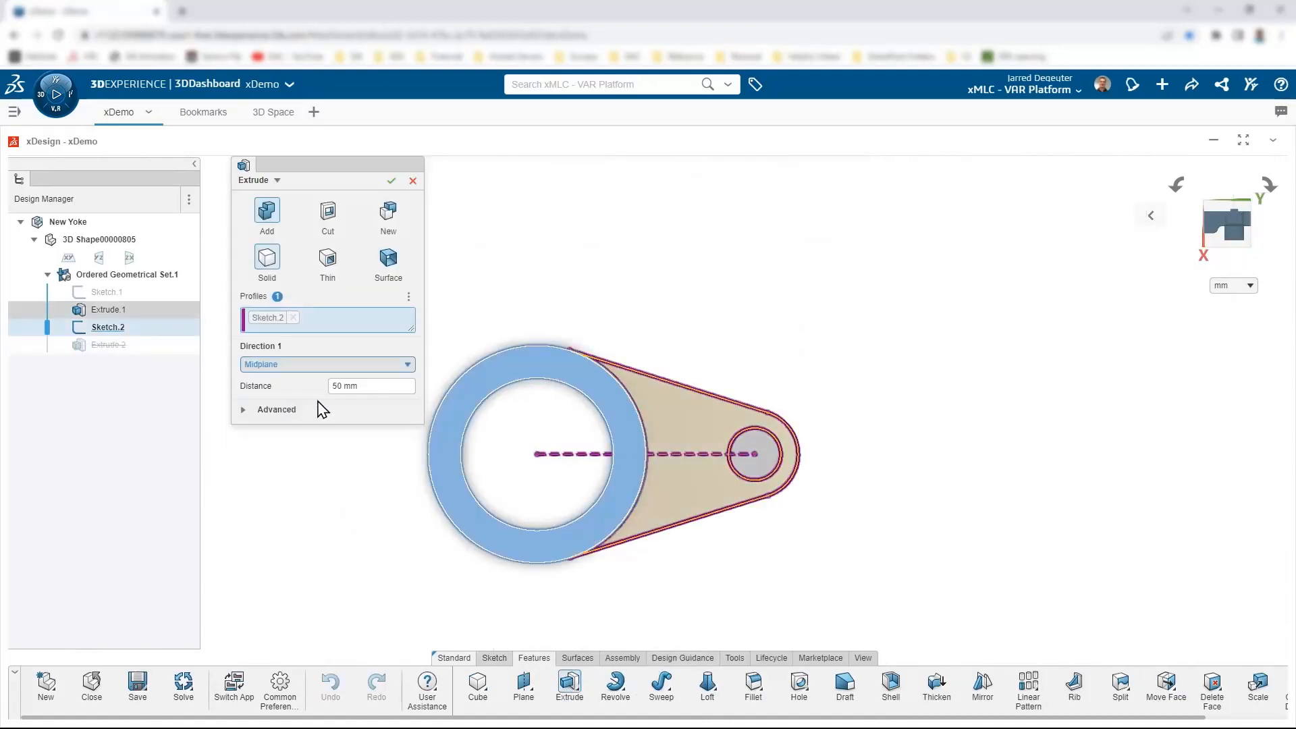
click(383, 385)
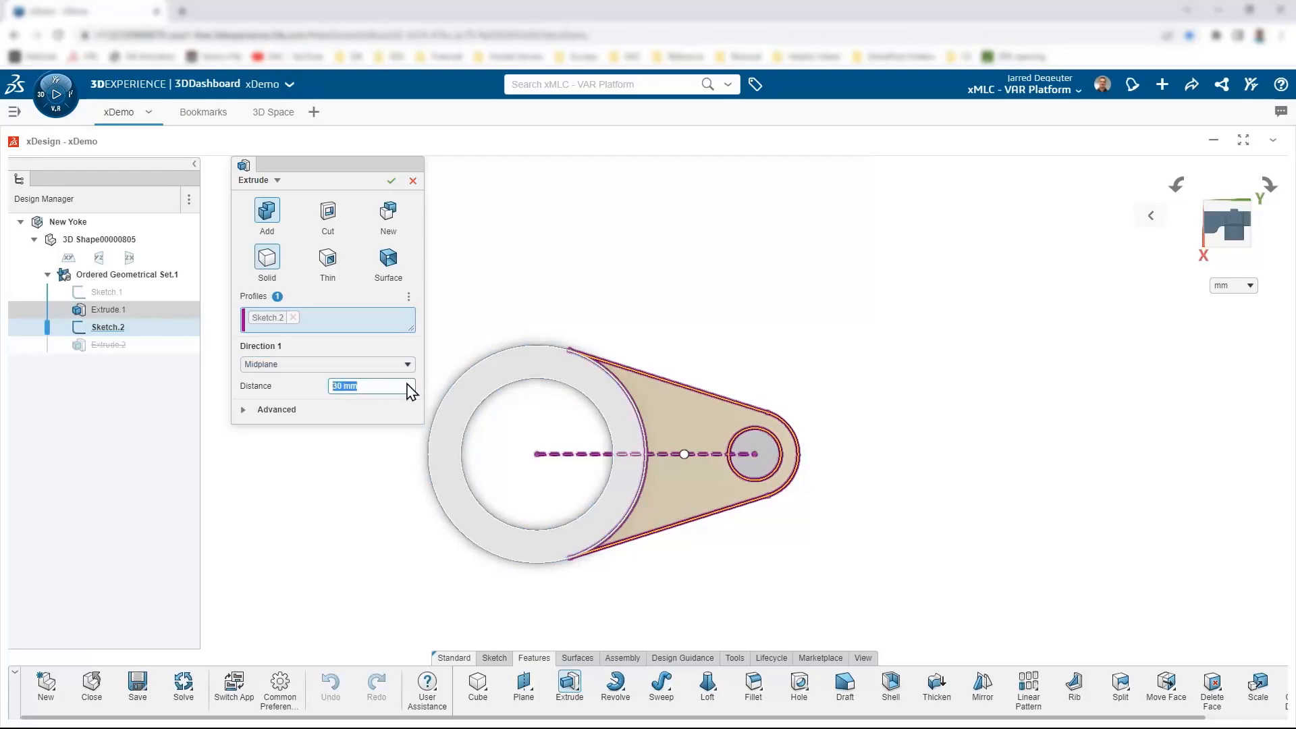
key(Return)
scroll(723, 541, down, 2)
middle_drag(724, 542, 723, 438)
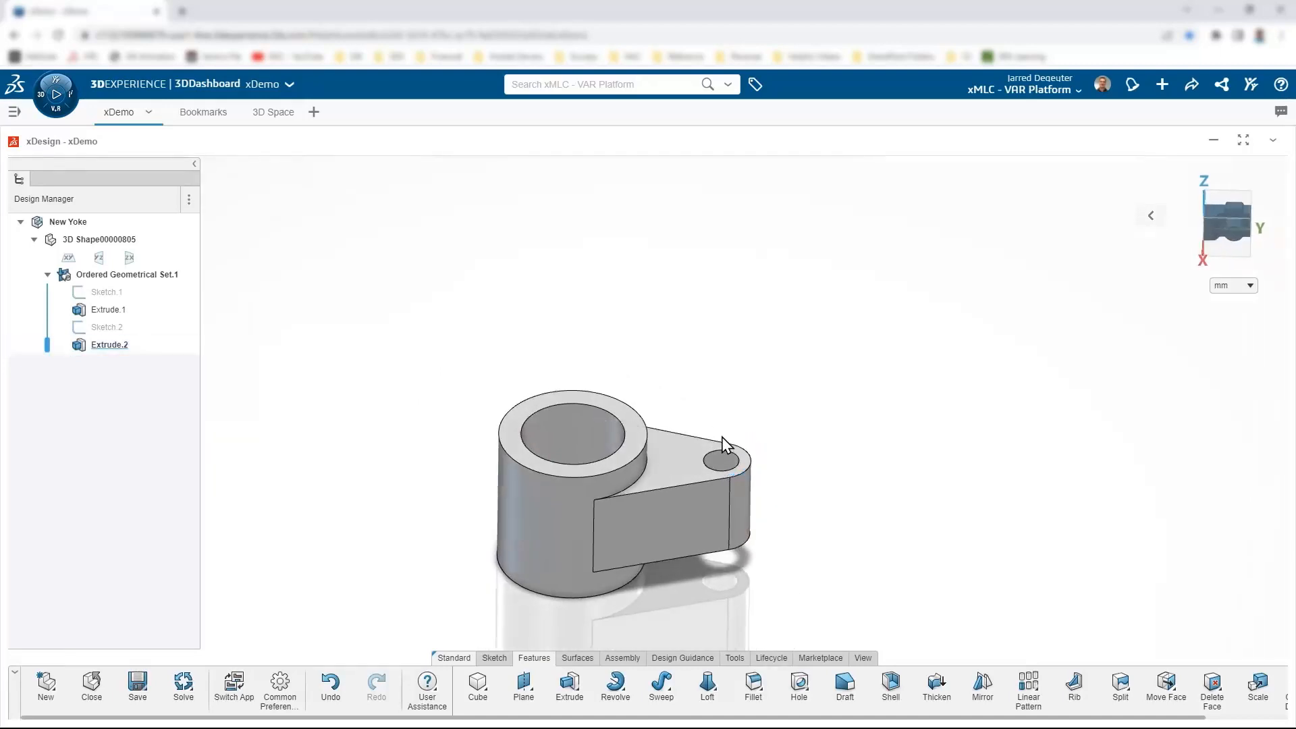
scroll(722, 514, down, 3)
middle_drag(688, 525, 674, 573)
scroll(665, 557, up, 5)
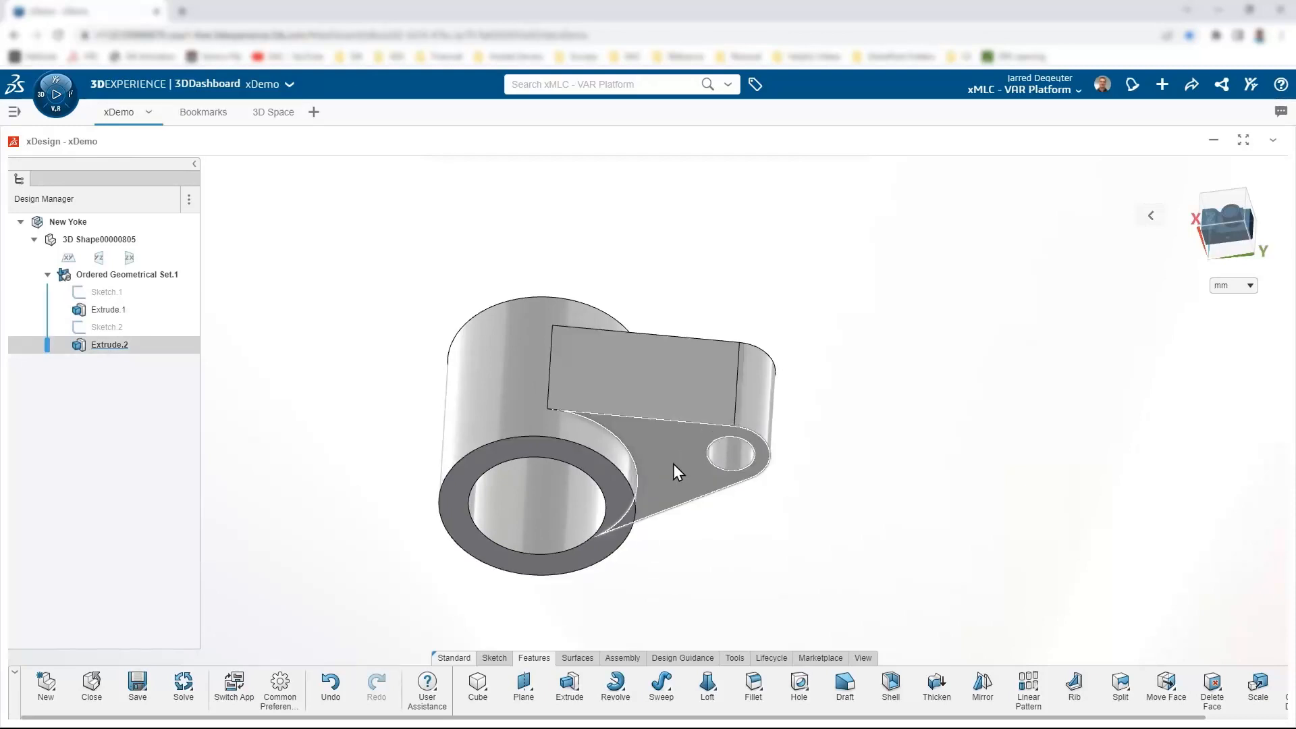
Step: Preview a 5 mm Shell removing the arm's lower face, orbiting to check it
click(892, 683)
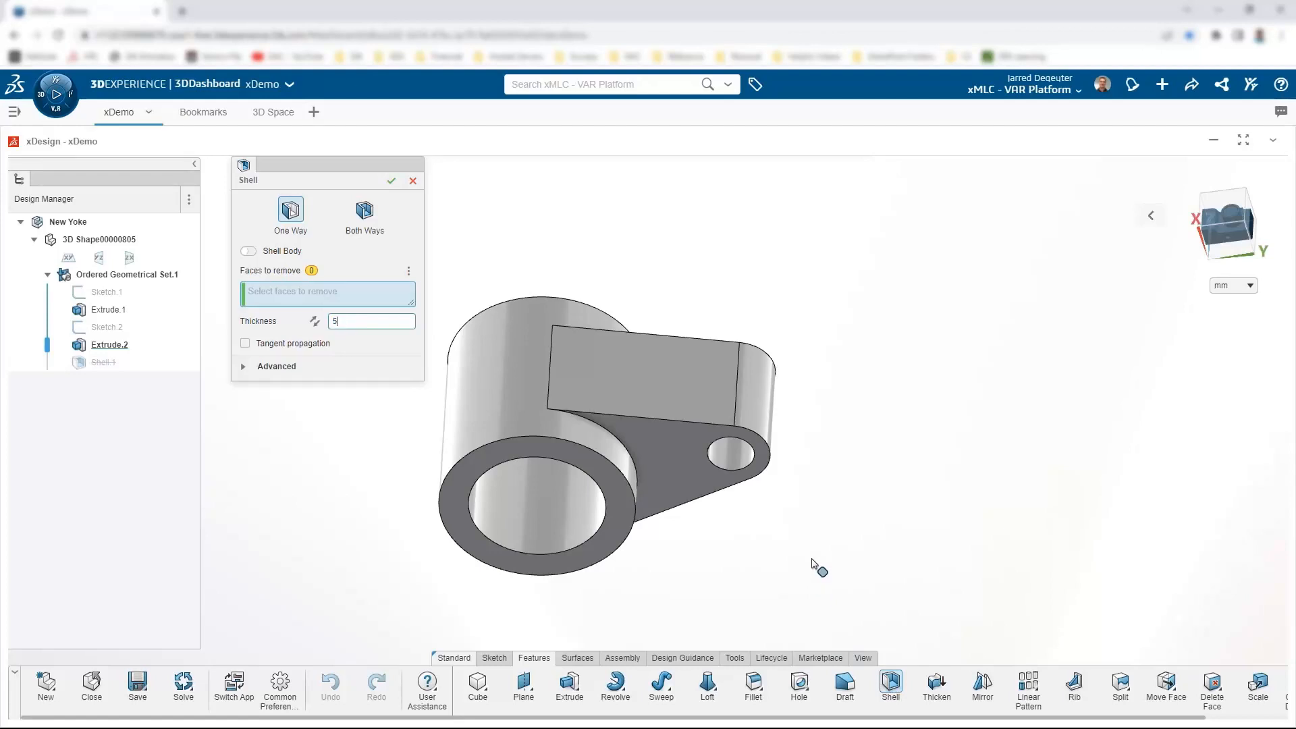
click(672, 449)
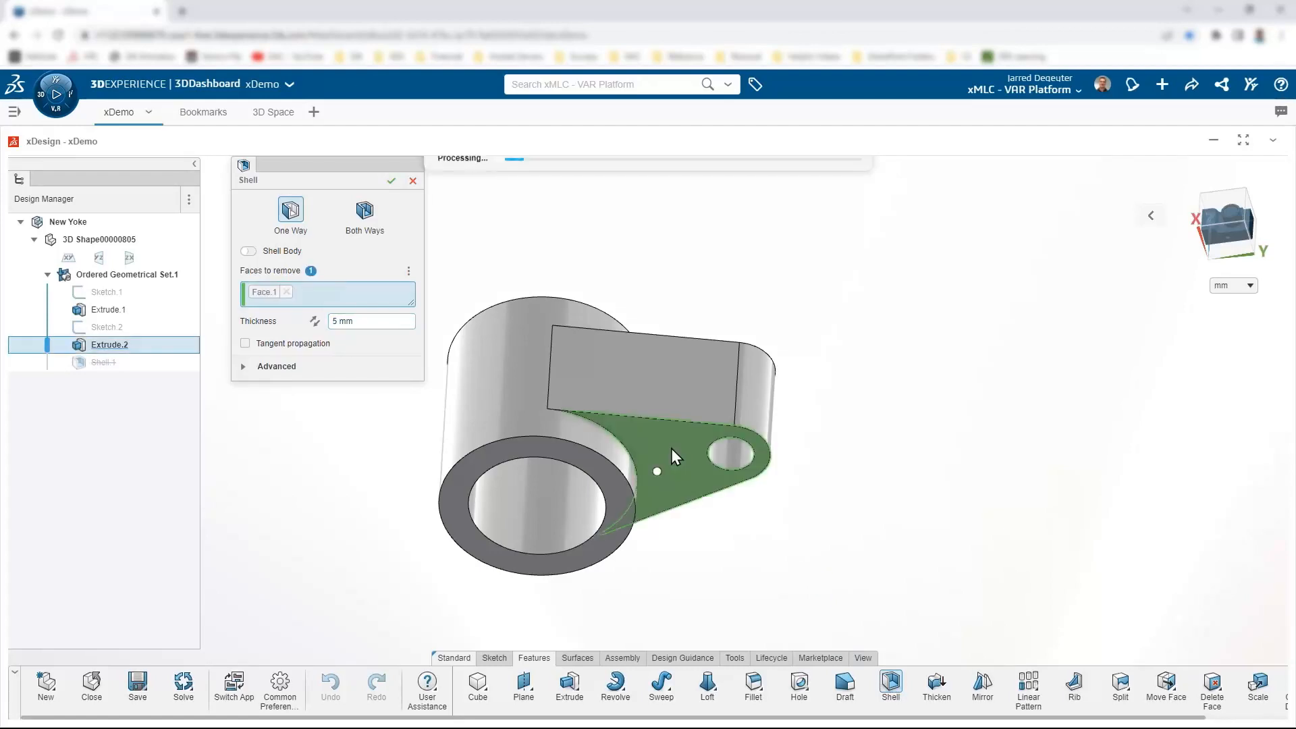
middle_drag(625, 370, 655, 476)
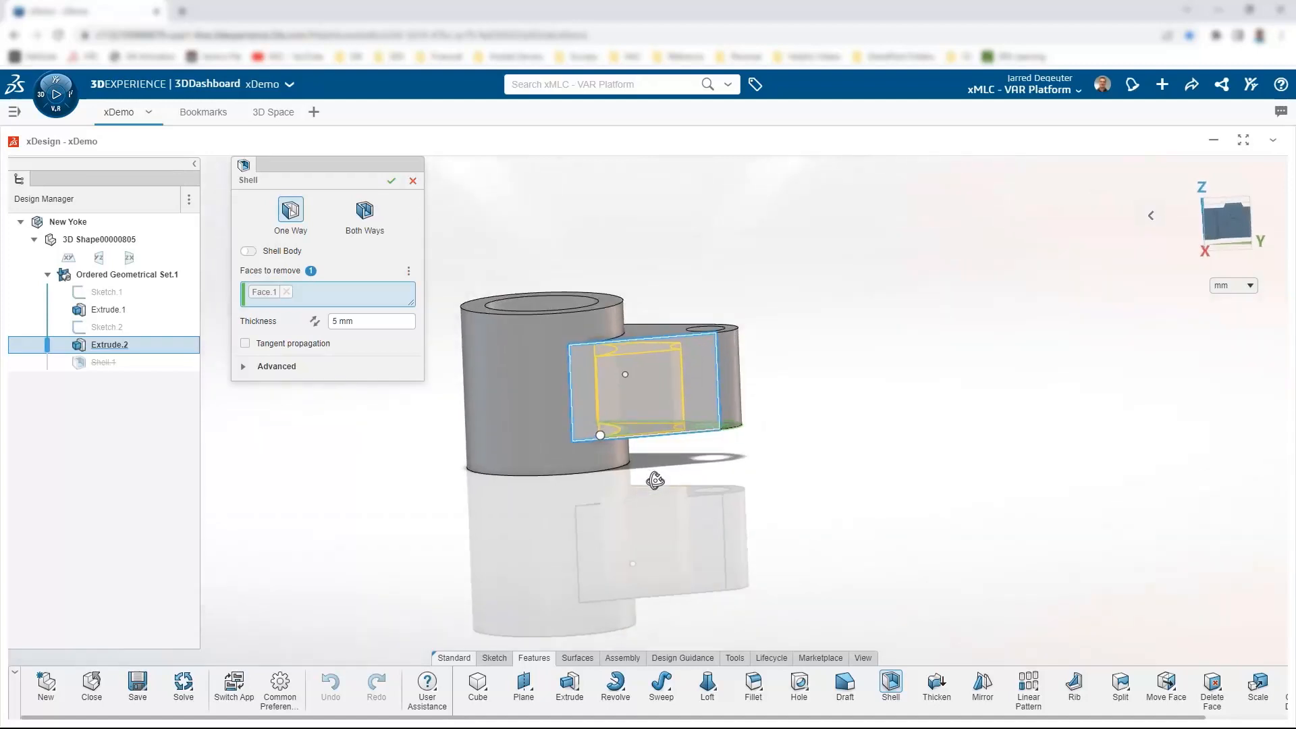
scroll(647, 315, up, 5)
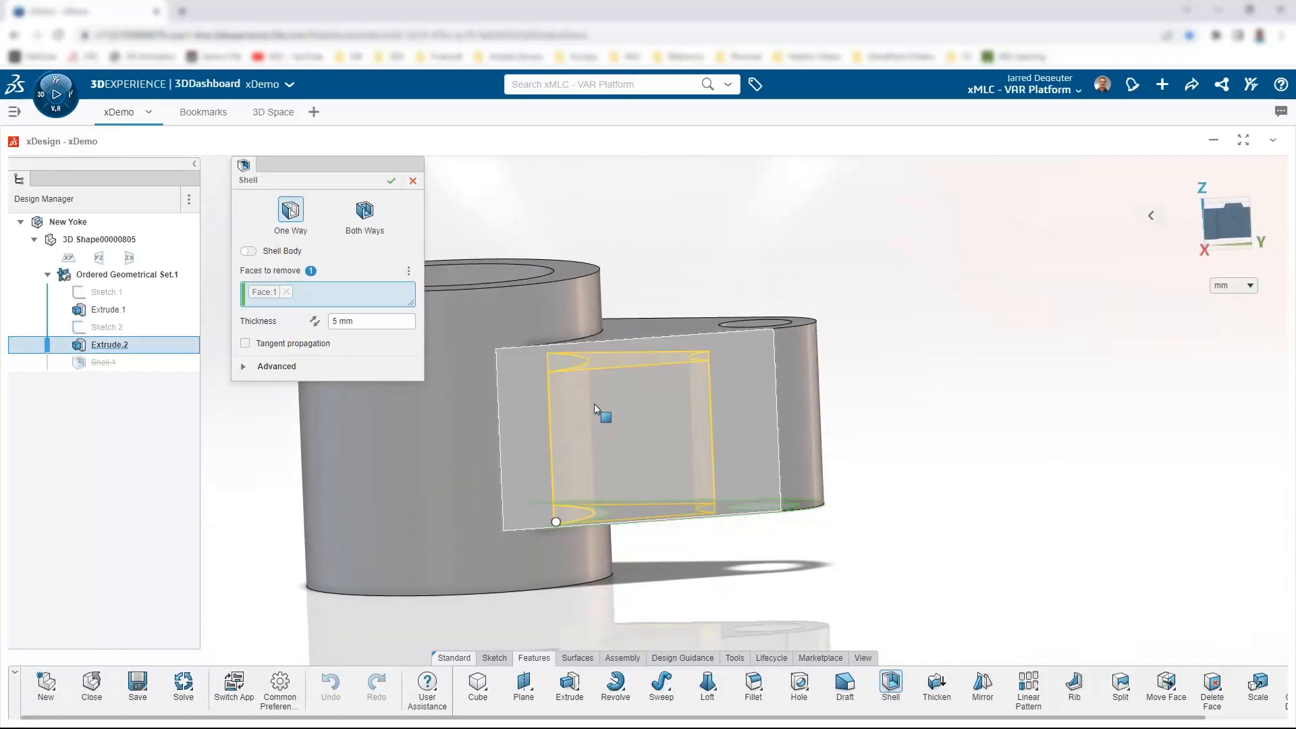
scroll(594, 403, down, 5)
middle_drag(628, 450, 605, 401)
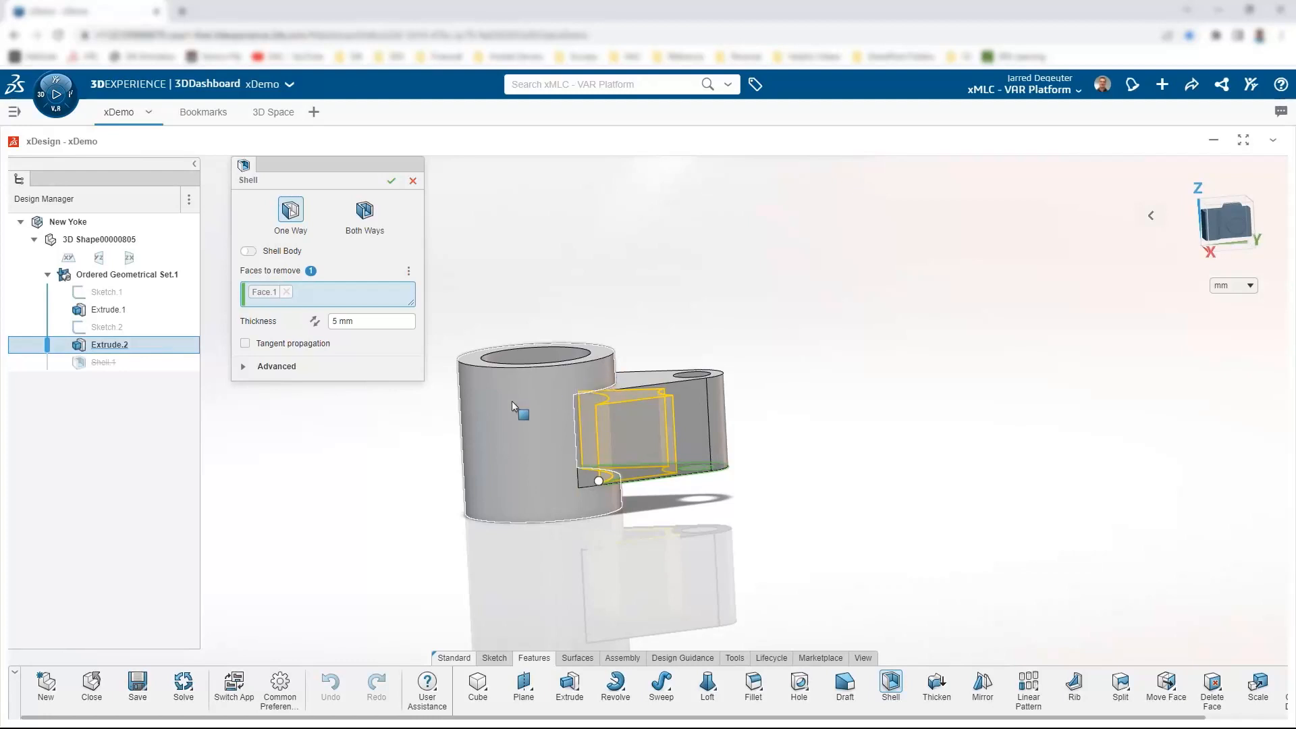
Step: Enable Custom thickness in the Shell's Advanced options and select the hub's inner bore face
click(247, 368)
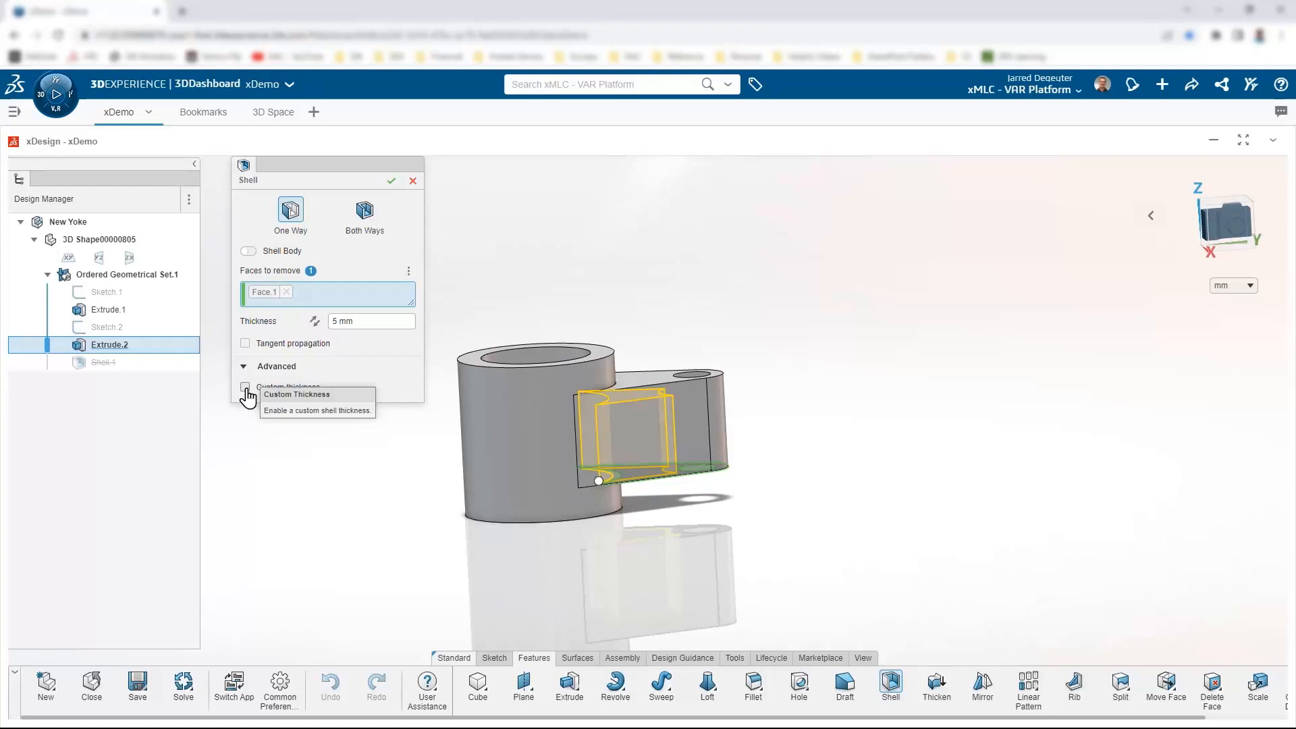
click(245, 389)
scroll(632, 560, down, 1)
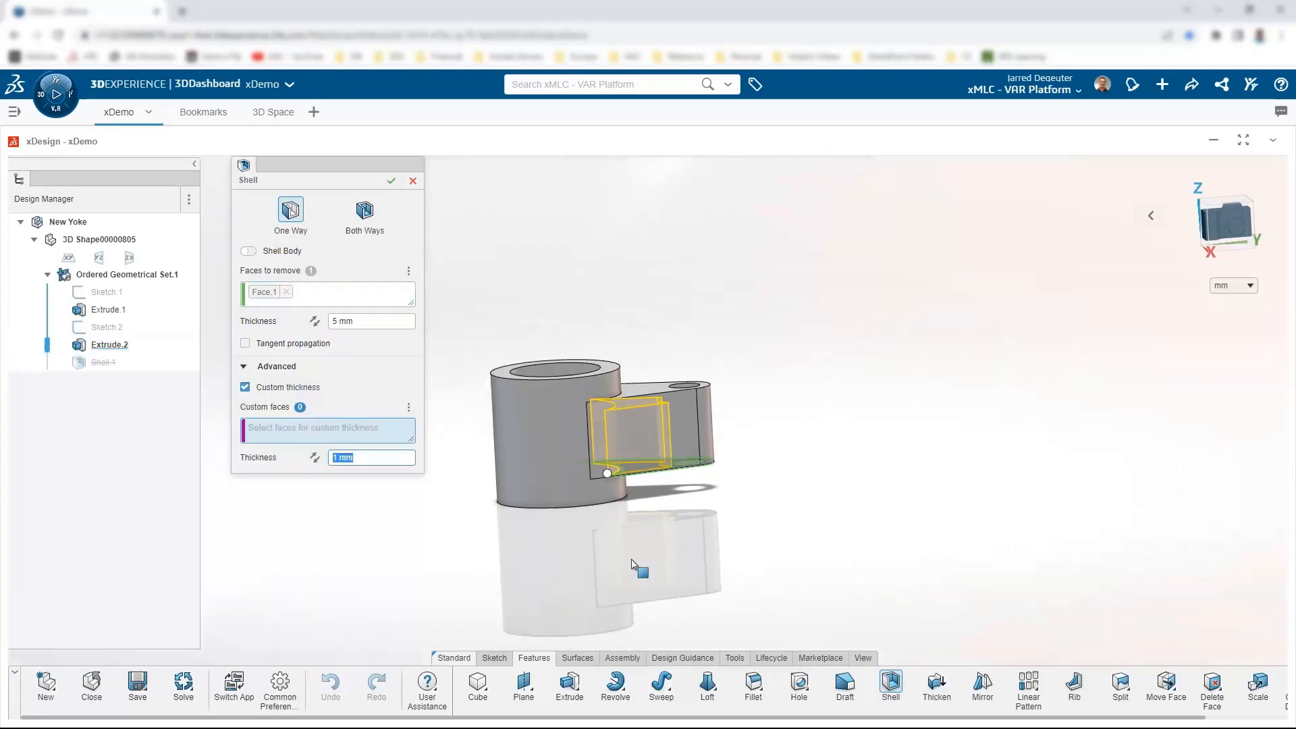
middle_drag(637, 537, 570, 489)
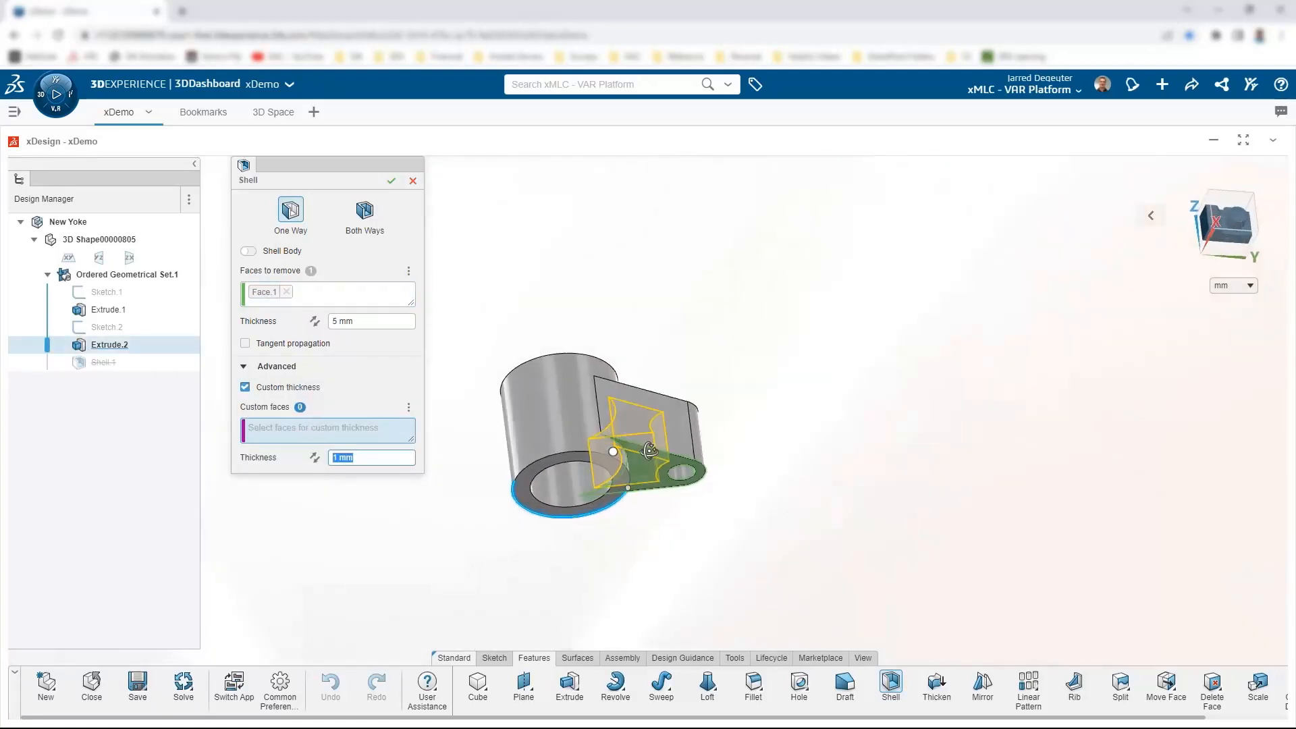
click(570, 490)
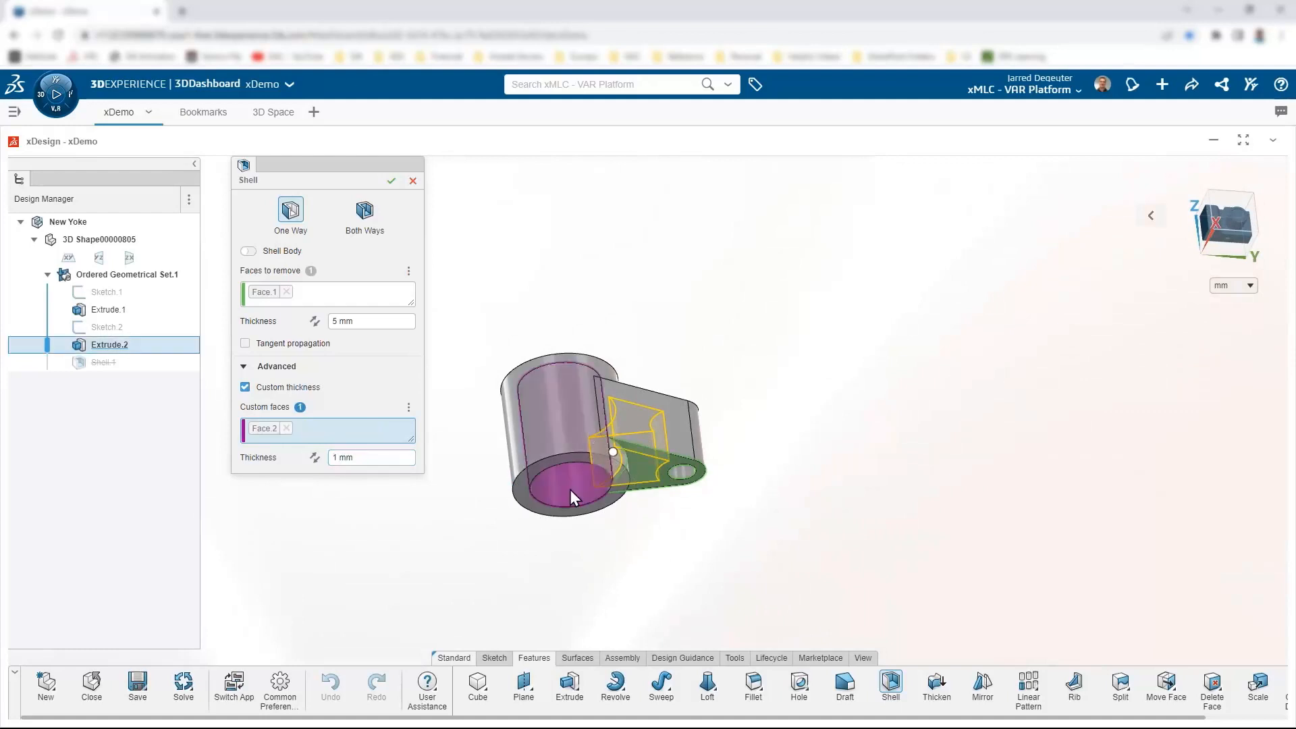
middle_drag(570, 489, 544, 483)
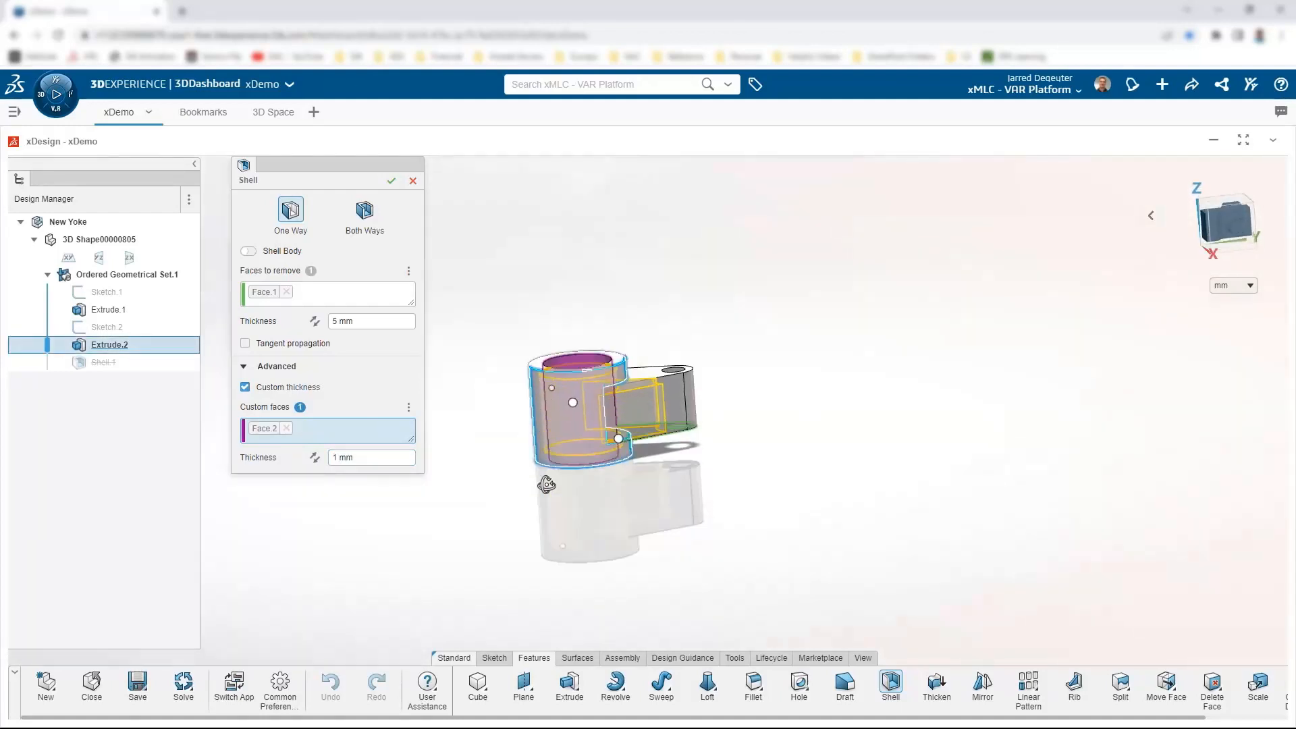
Step: Set the bore face's custom thickness to 15/2 (7.5 mm) and confirm Shell.1
click(371, 457)
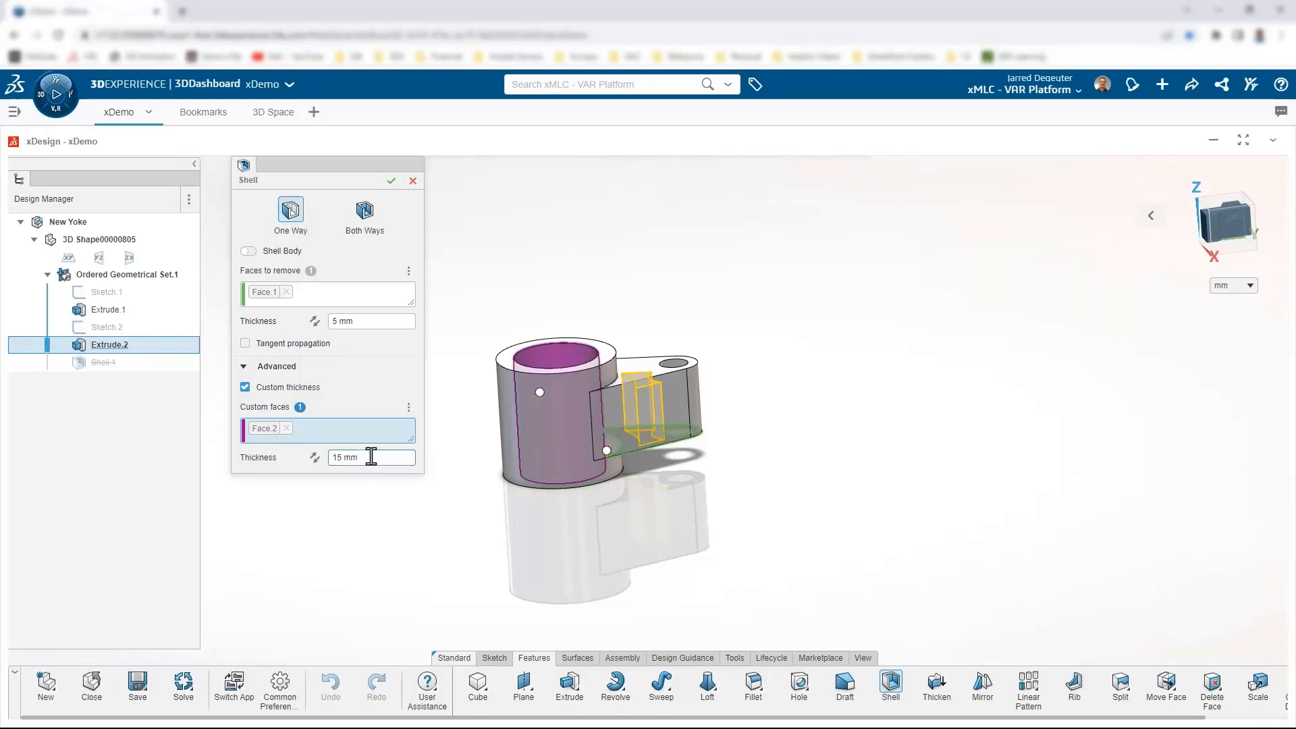
double_click(370, 456)
drag(393, 459, 344, 459)
text(15/2)
key(Return)
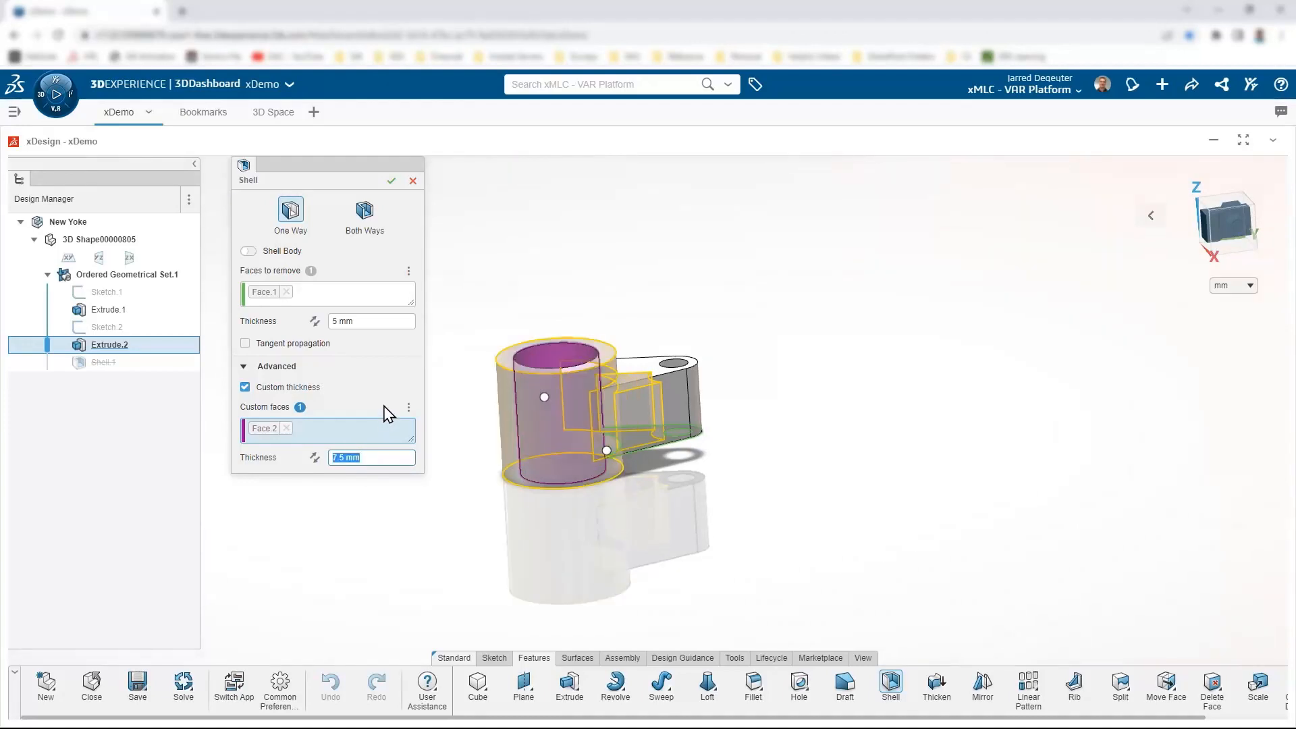
key(Return)
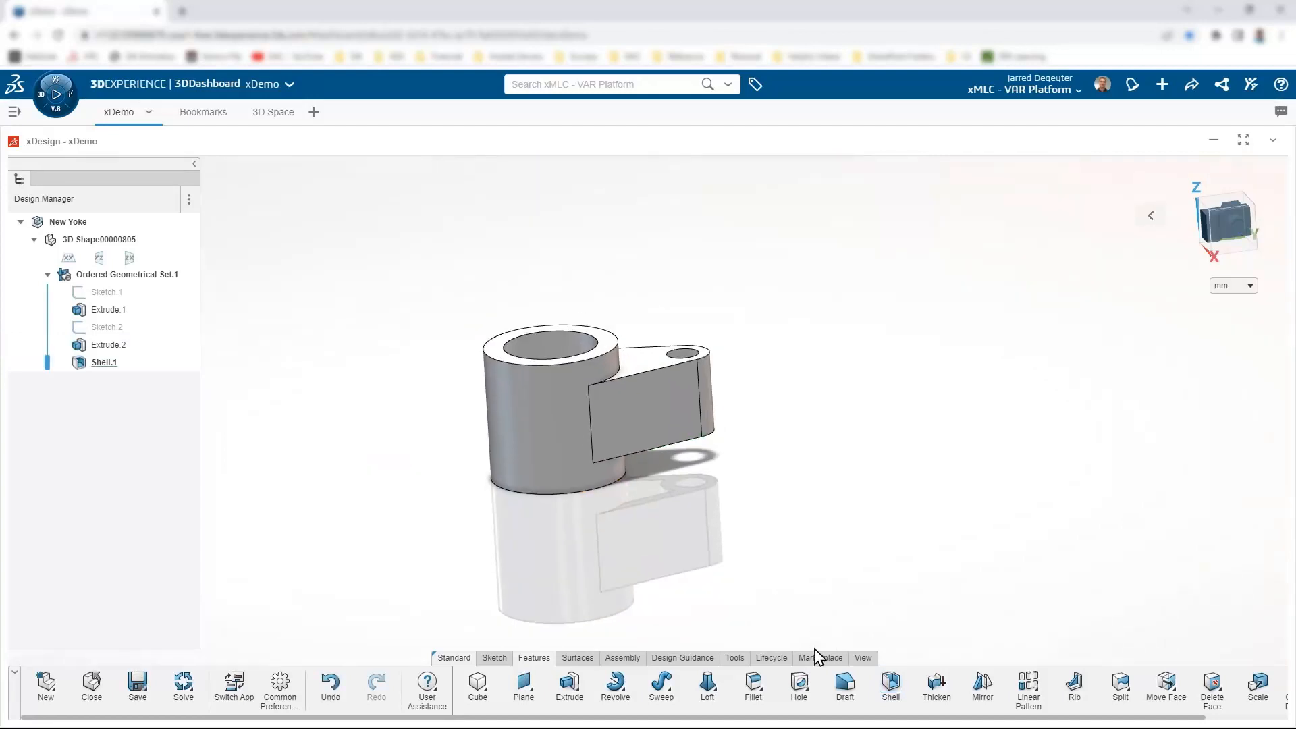
click(735, 659)
click(862, 663)
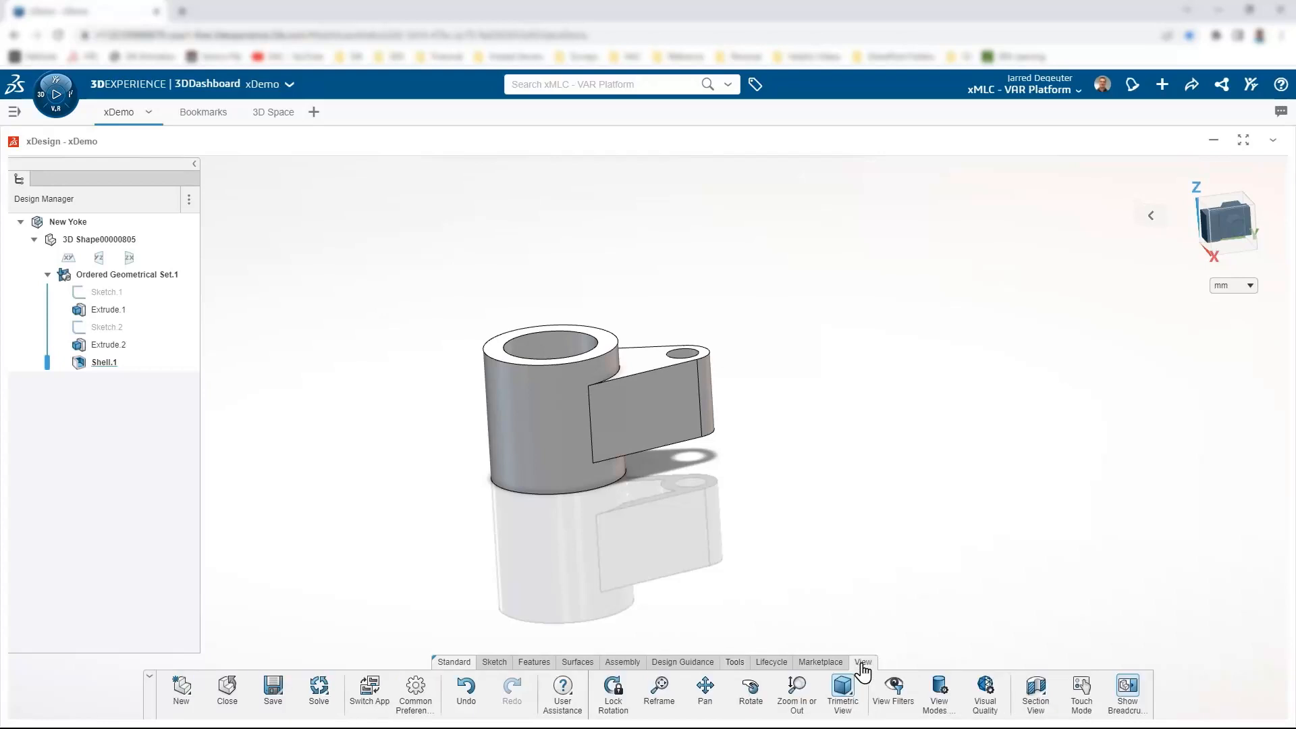
click(1036, 689)
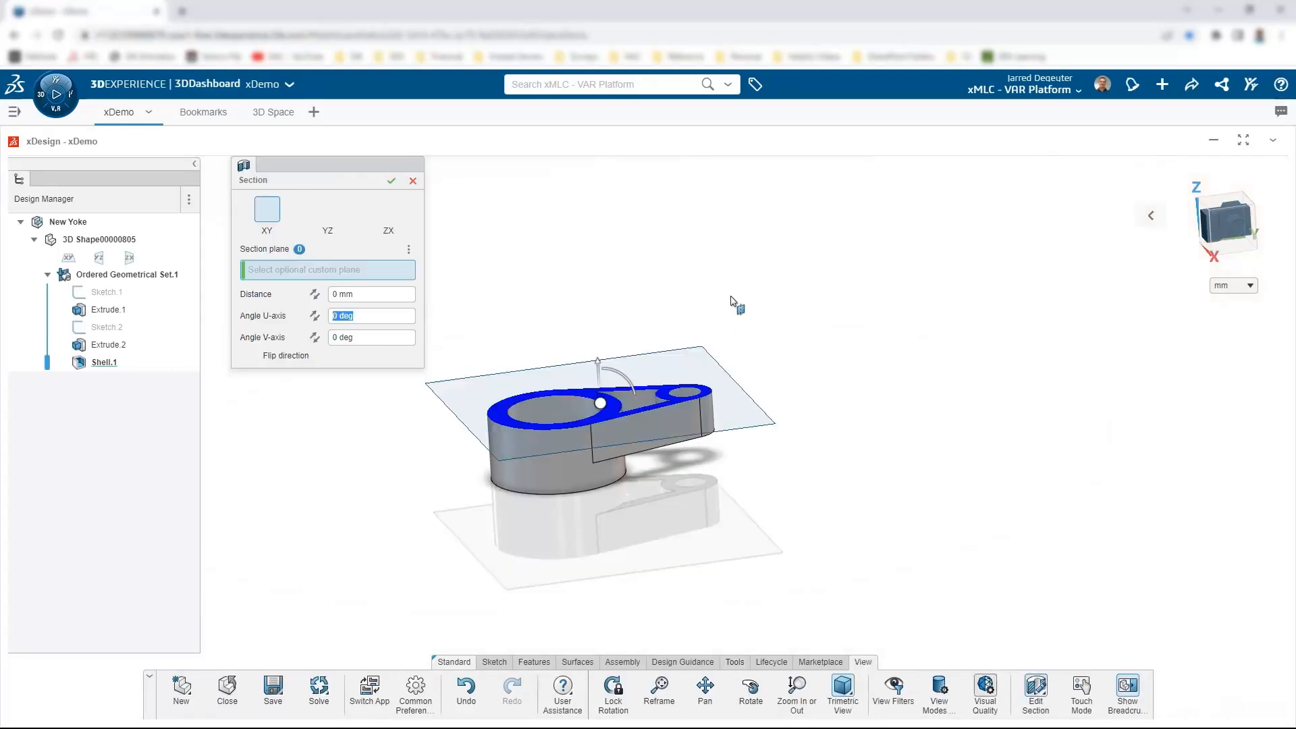
click(328, 209)
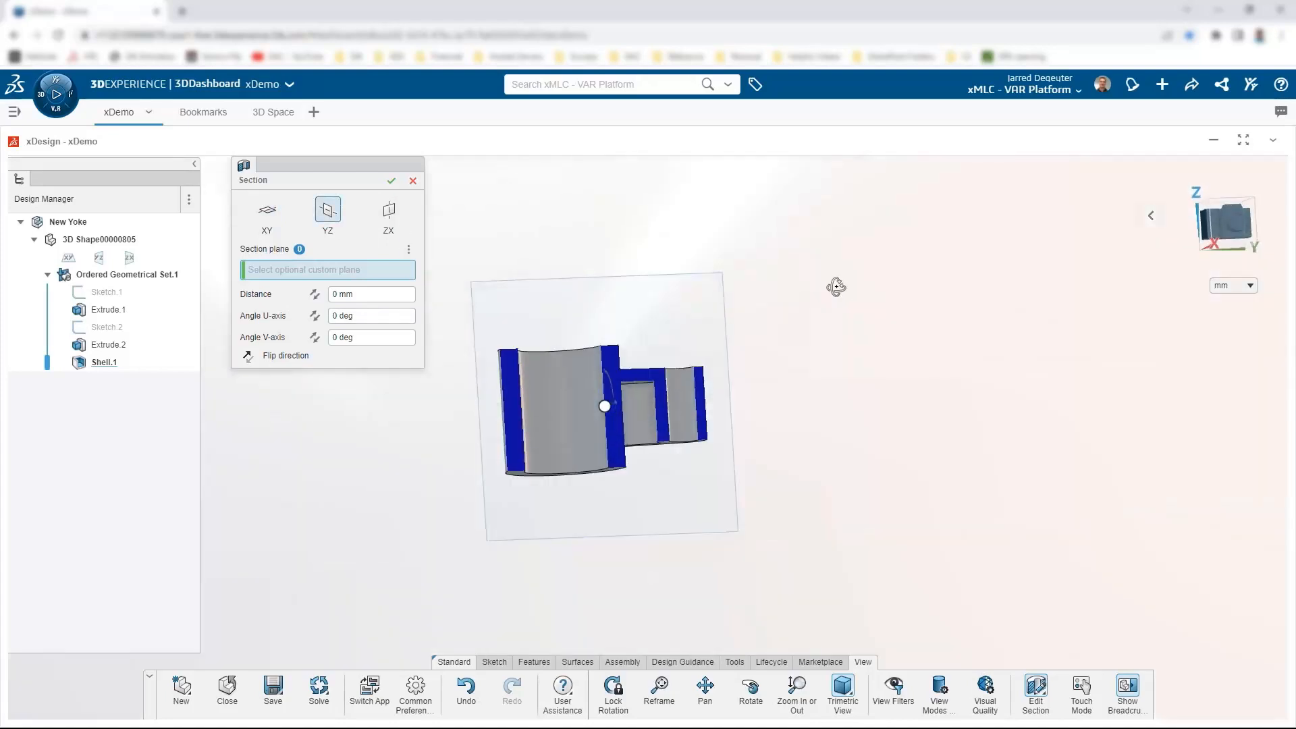
middle_drag(836, 287, 624, 265)
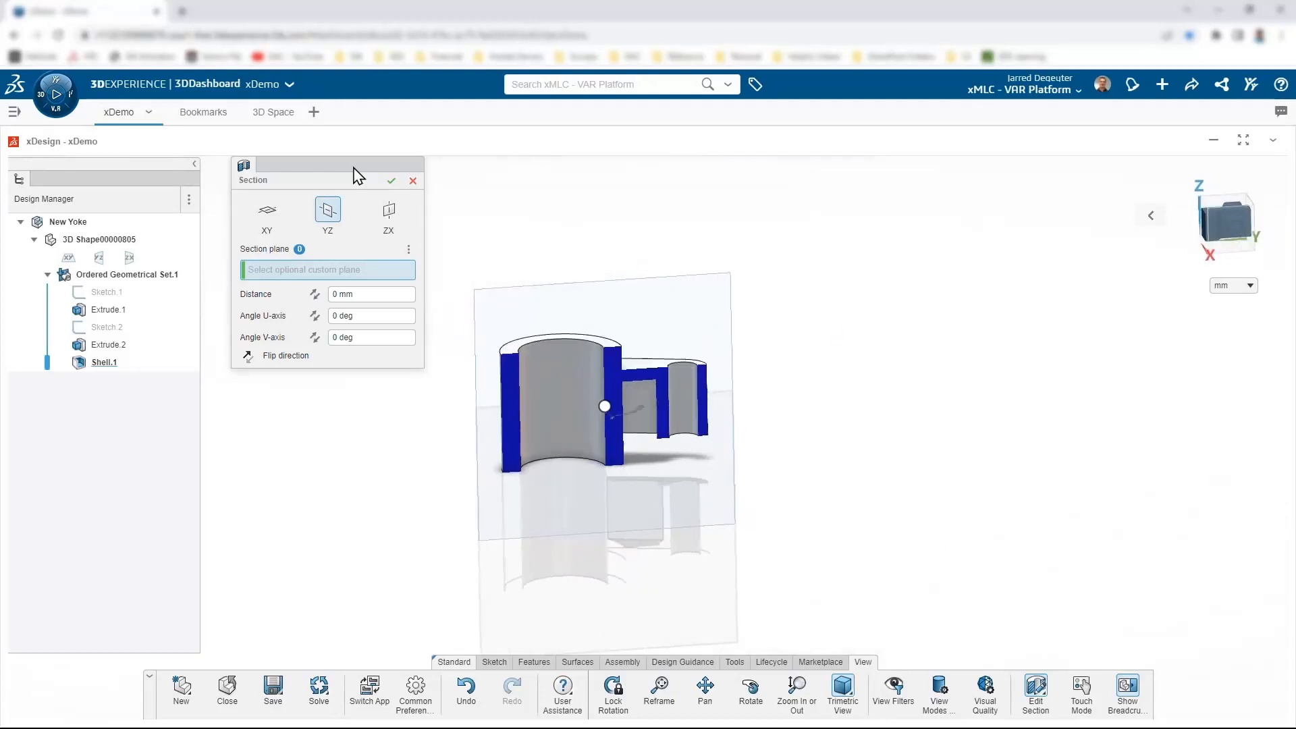
click(412, 181)
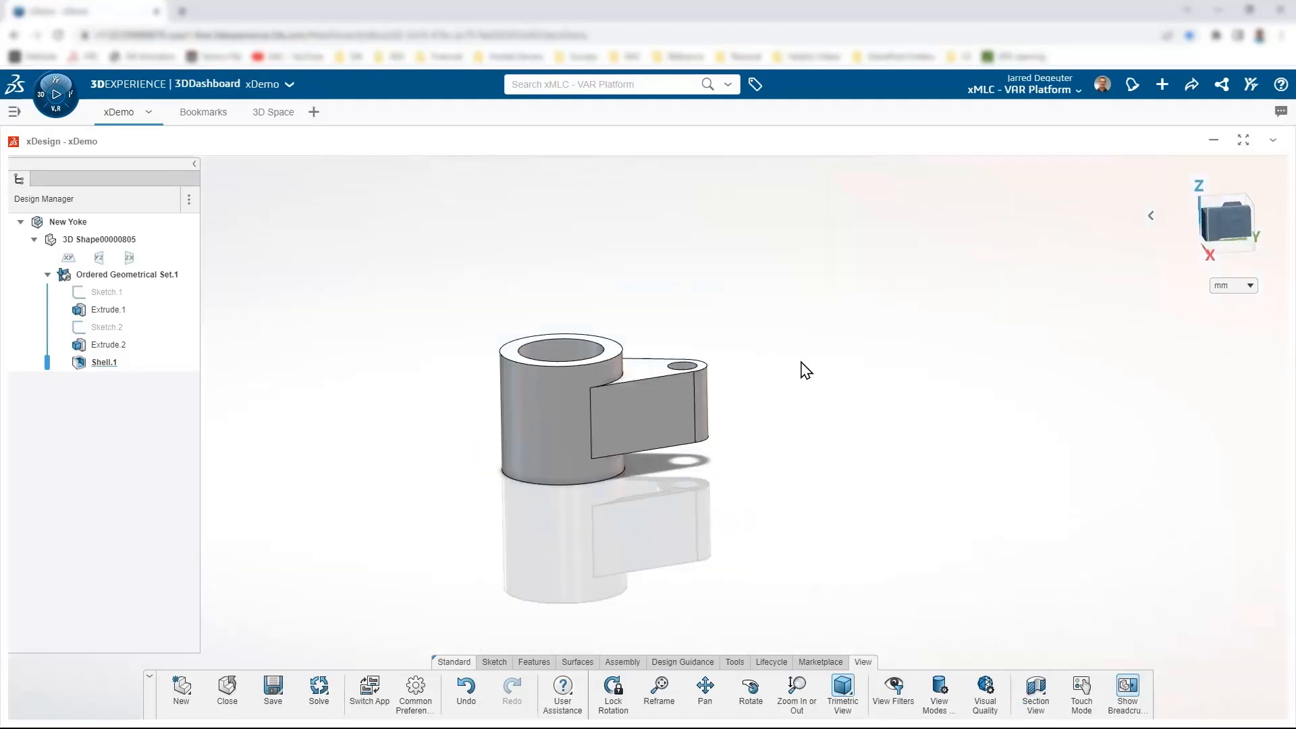
Step: Orbit and zoom to the yoke's underside and select the edge under the arm
middle_drag(647, 537, 641, 439)
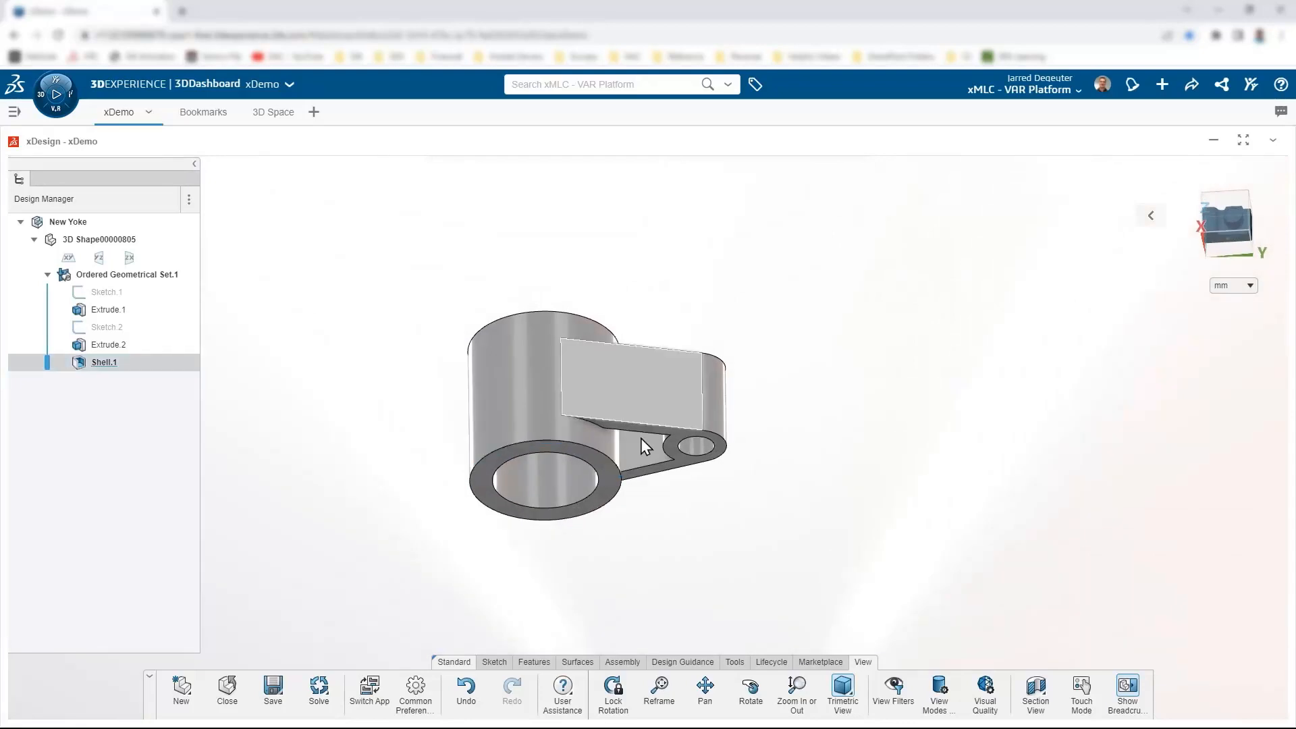
scroll(700, 391, up, 3)
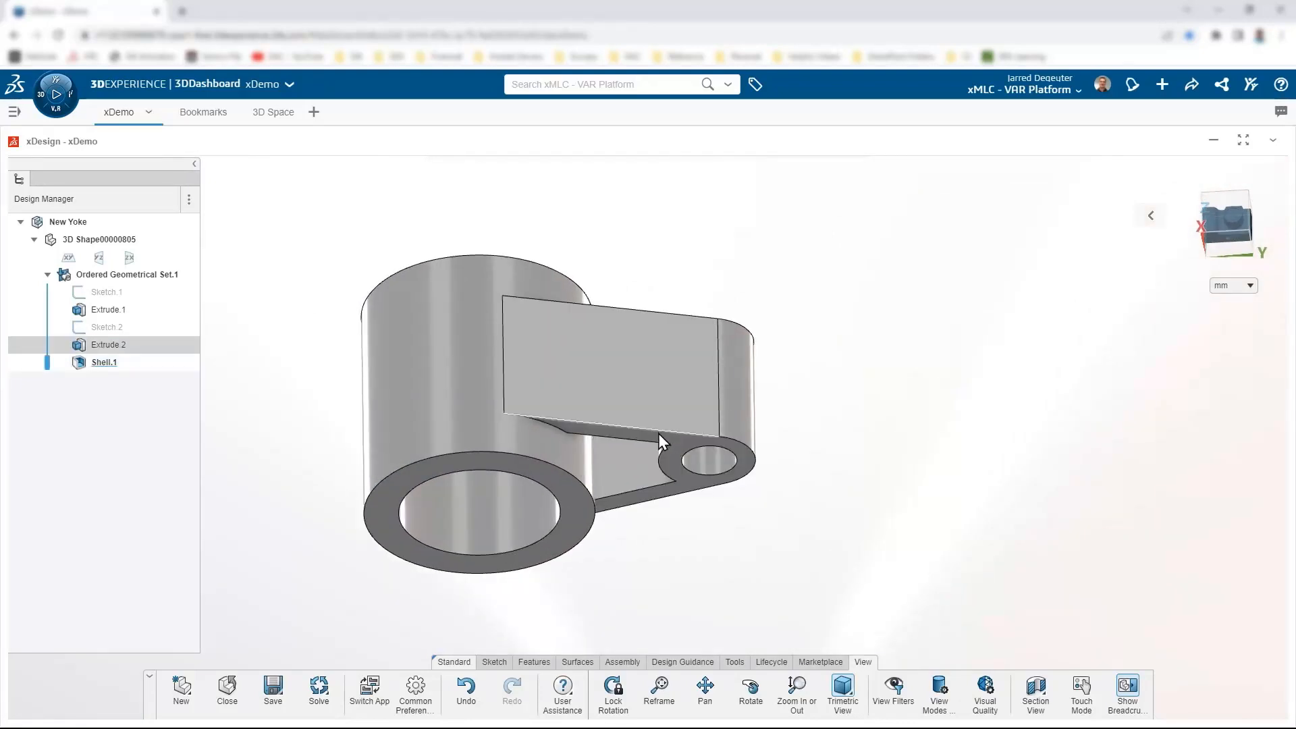
mouse_move(659, 466)
middle_down()
mouse_move(662, 413)
mouse_move(654, 448)
middle_up()
scroll(654, 448, up, 2)
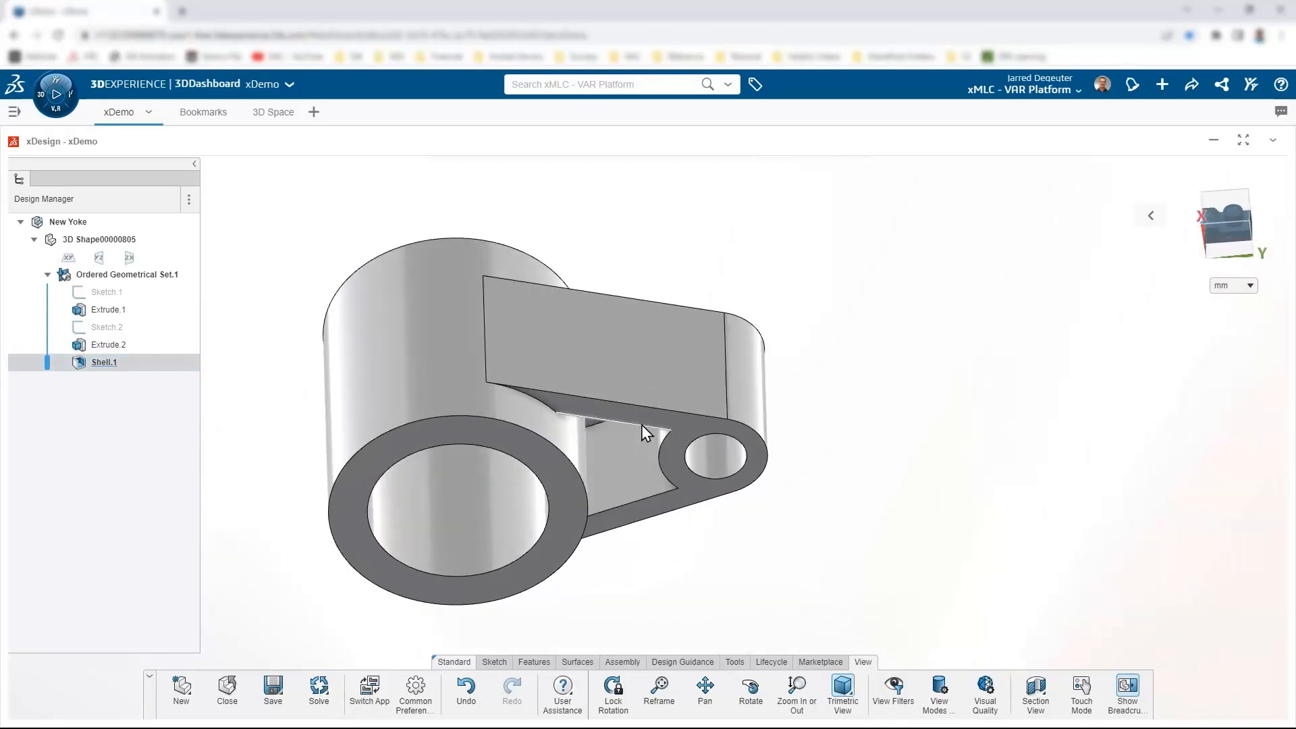
click(639, 428)
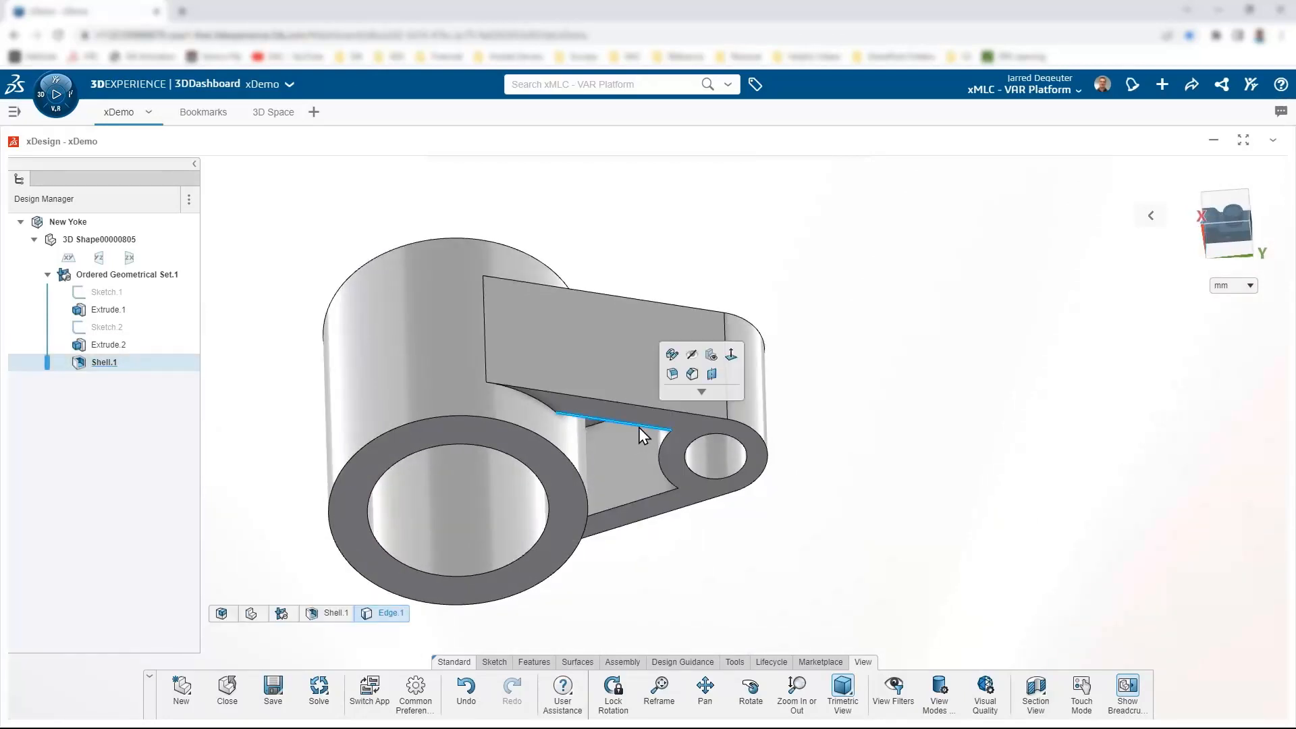
Step: Start a 1 mm fillet on two arm edges, adding the arm end and hub cylinder faces
click(672, 373)
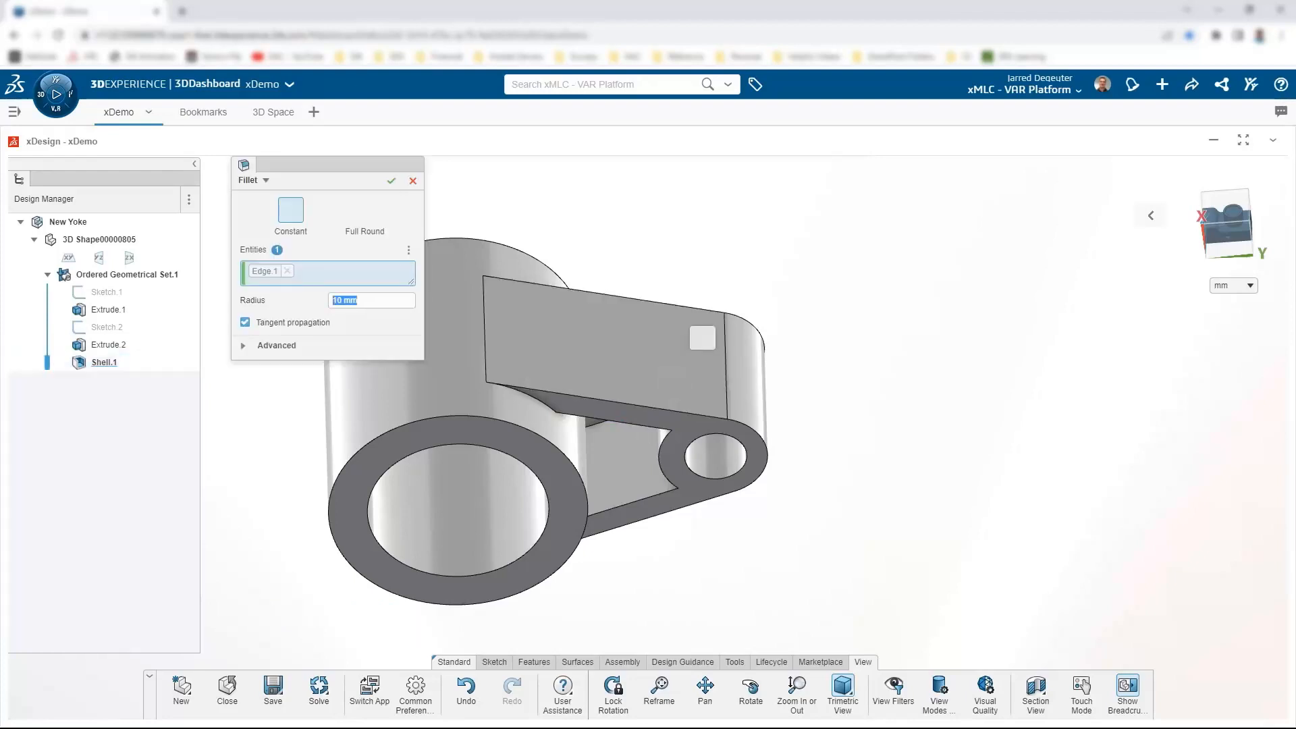
text(0.6)
key(Return)
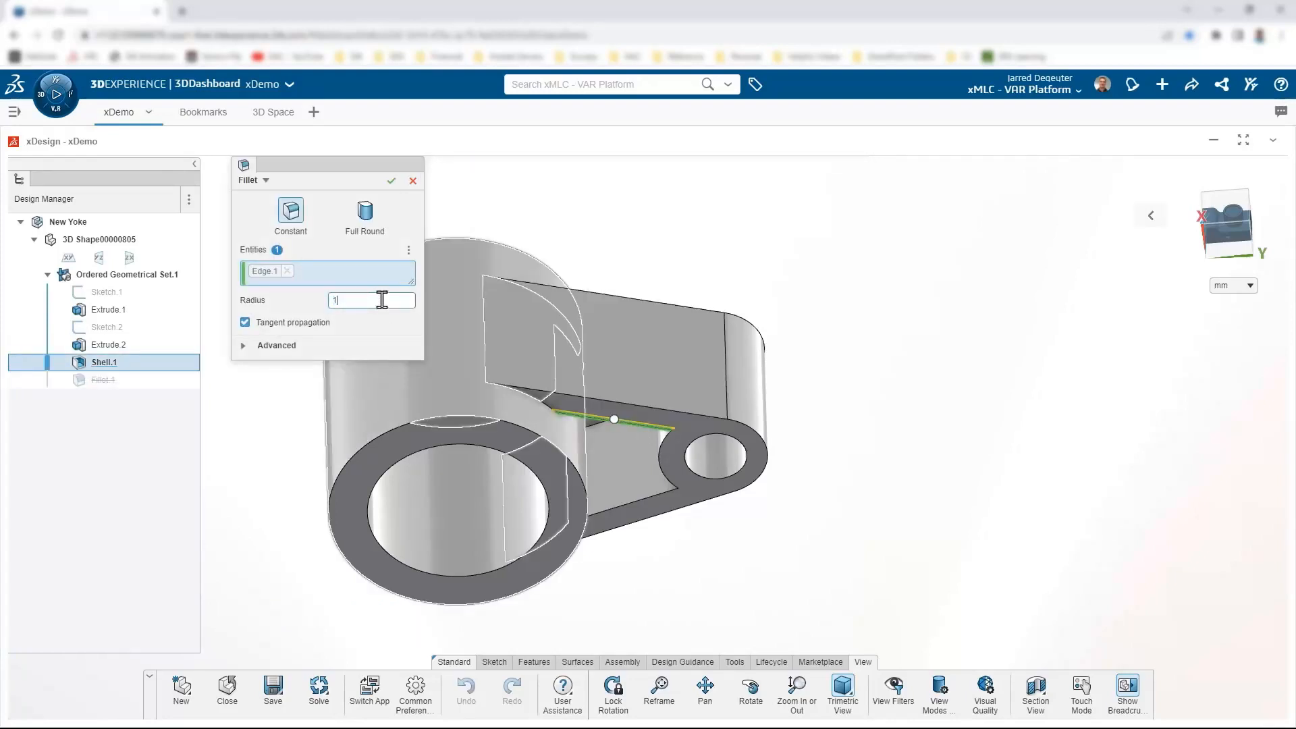
key(Return)
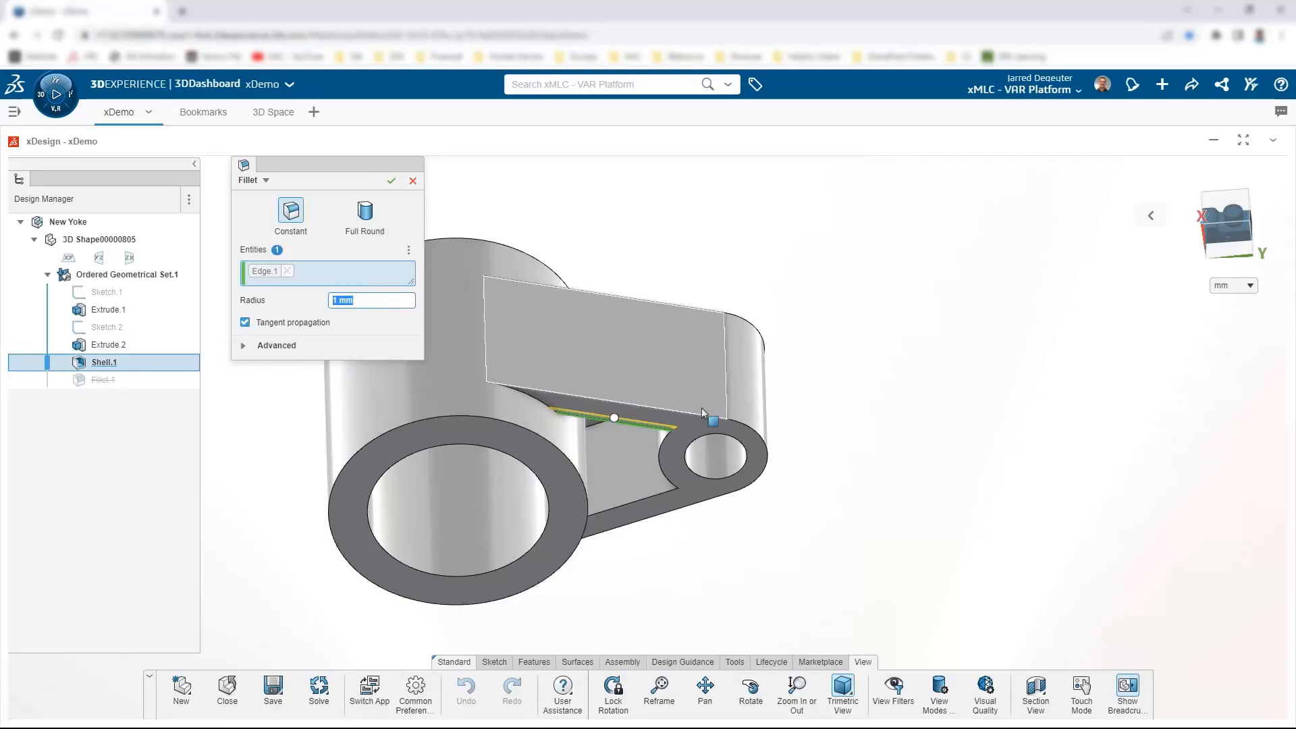
click(691, 414)
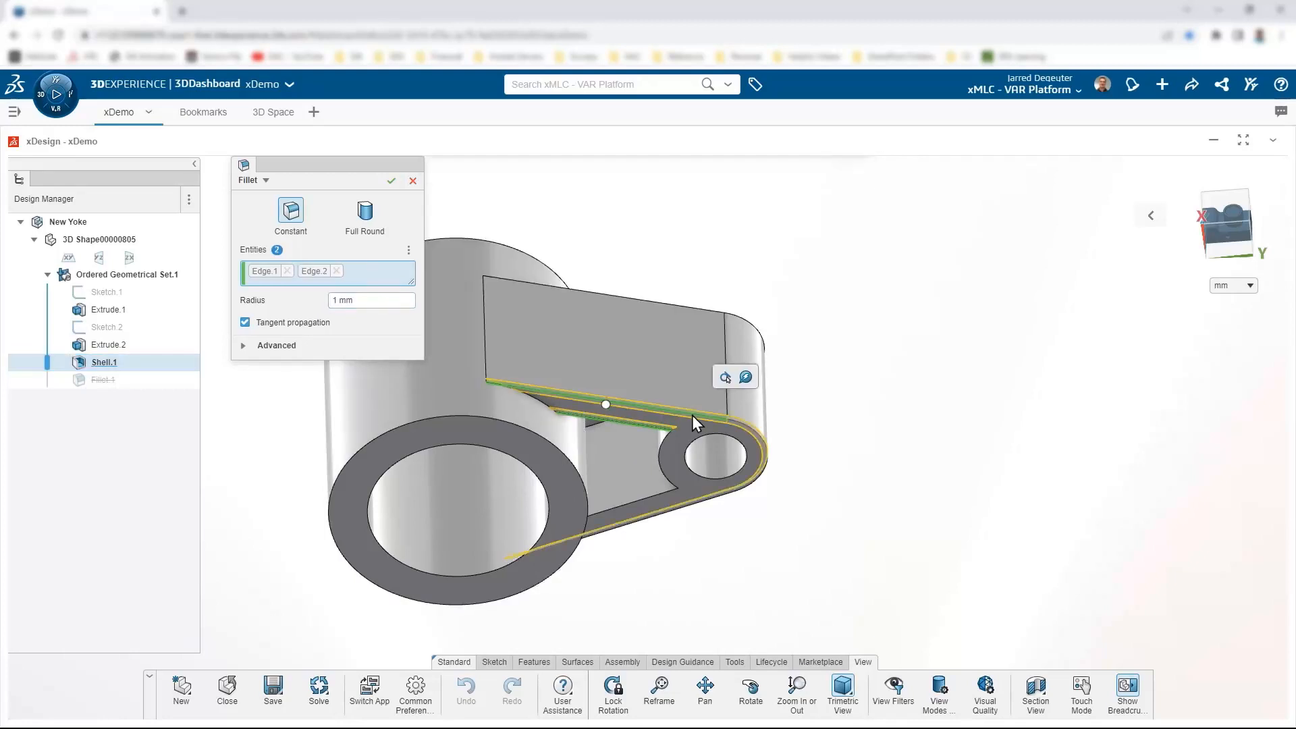
scroll(829, 438, down, 2)
middle_drag(832, 441, 716, 446)
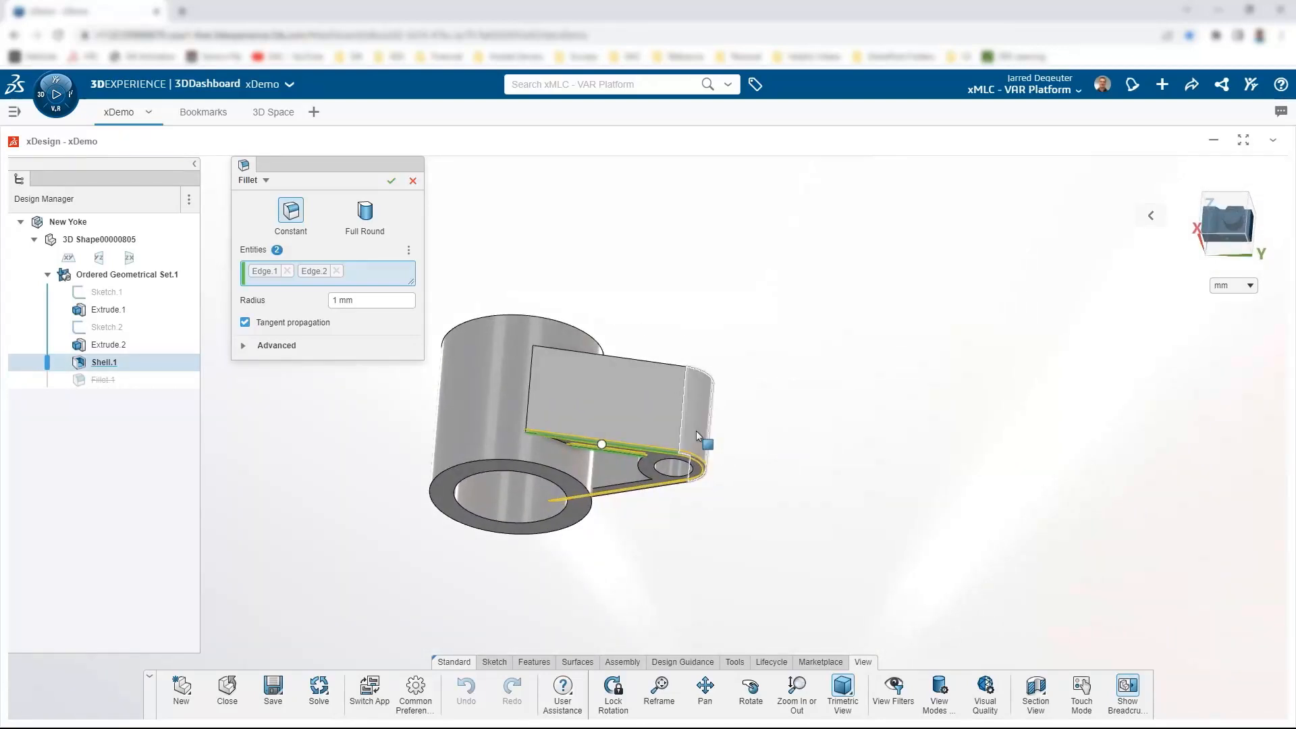
click(696, 432)
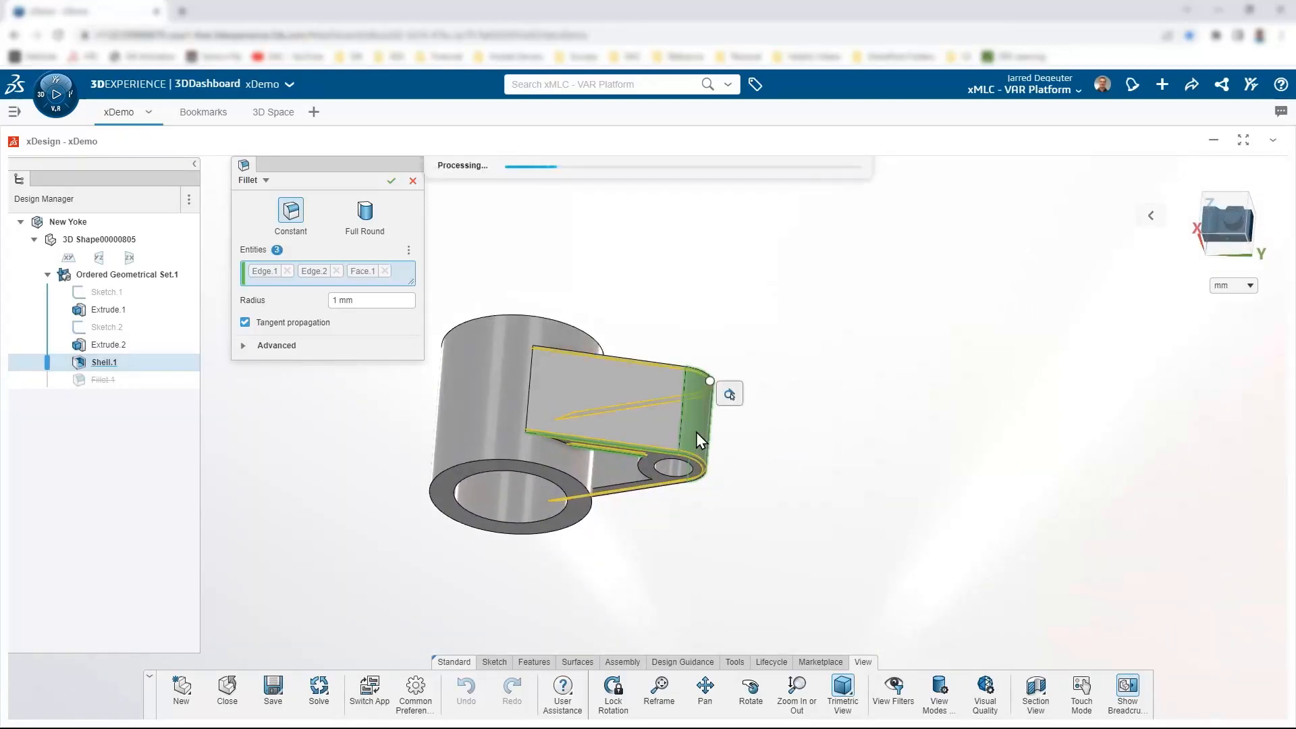
click(484, 419)
Step: Add the three inner faces to the fillet and apply it as Fillet.1
middle_drag(685, 549, 653, 472)
click(629, 469)
scroll(654, 459, up, 2)
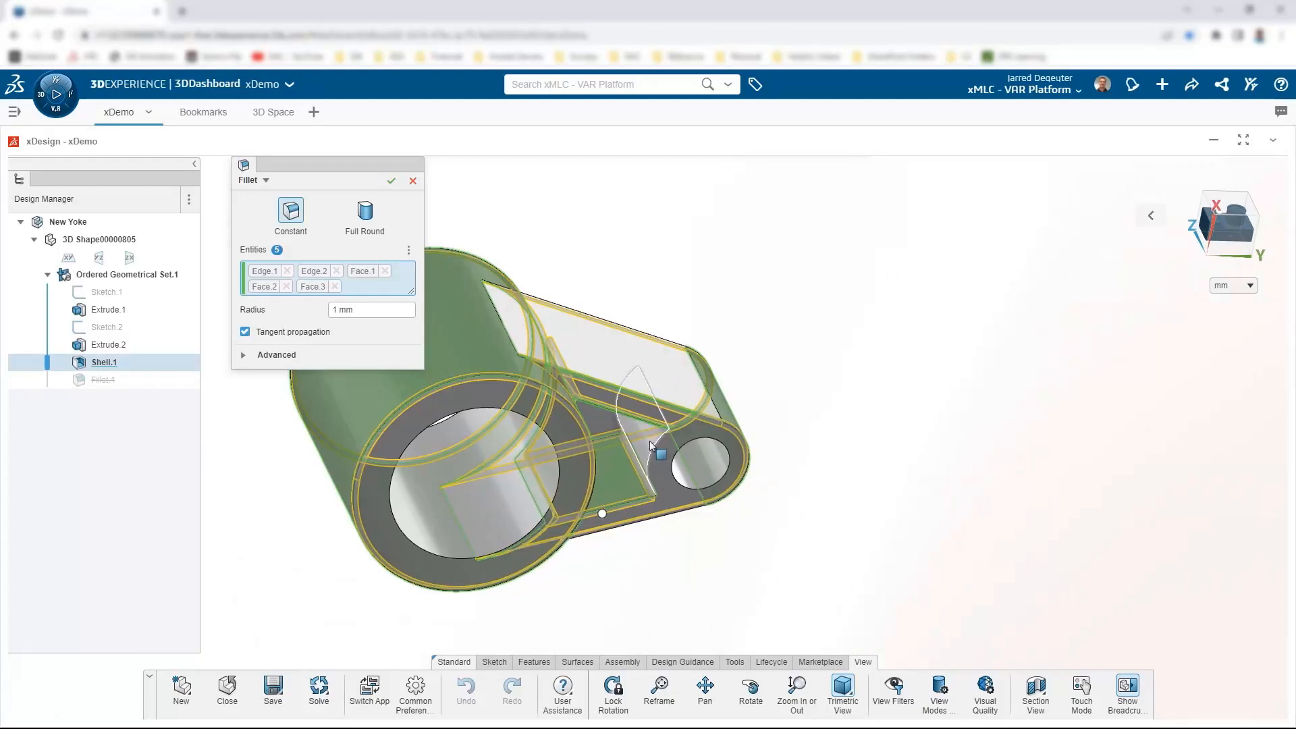
click(649, 445)
click(600, 422)
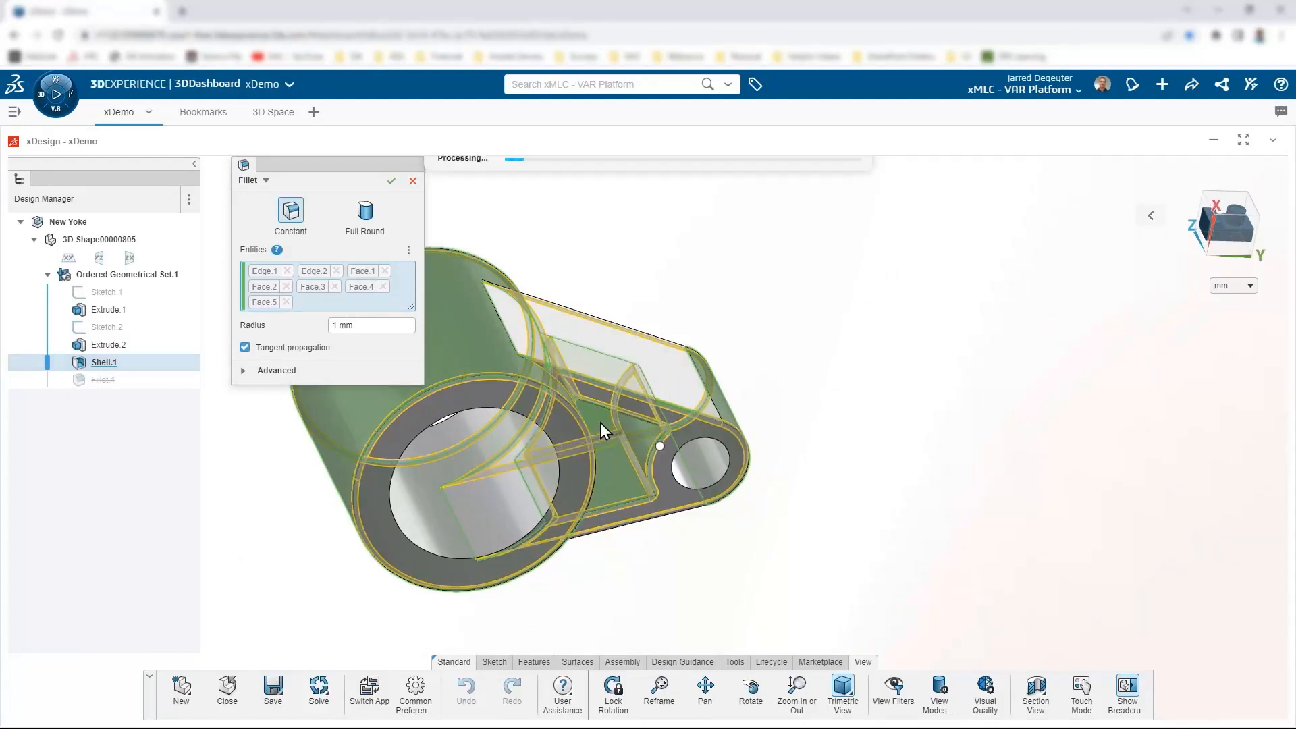
scroll(733, 322, down, 4)
middle_drag(648, 321, 445, 222)
click(391, 180)
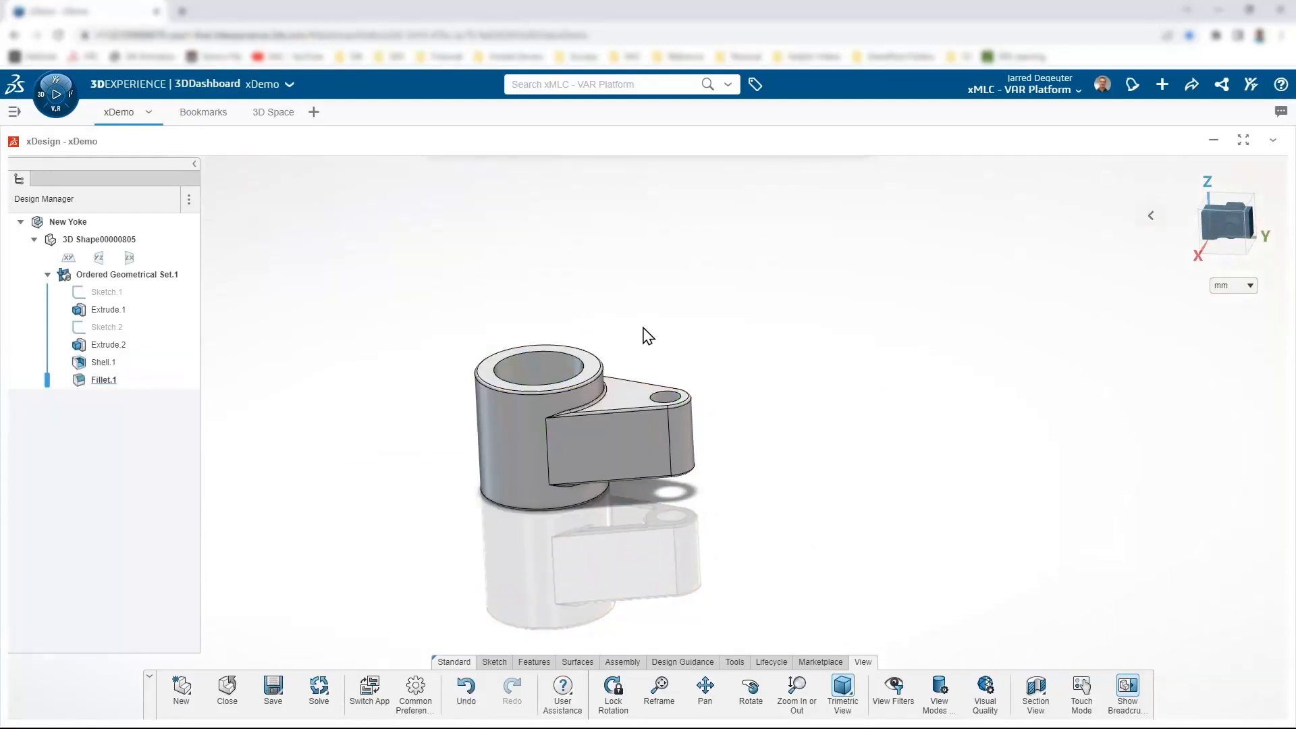
Step: Adjust the view of the filleted yoke and start a Mirror feature
middle_drag(648, 336, 573, 310)
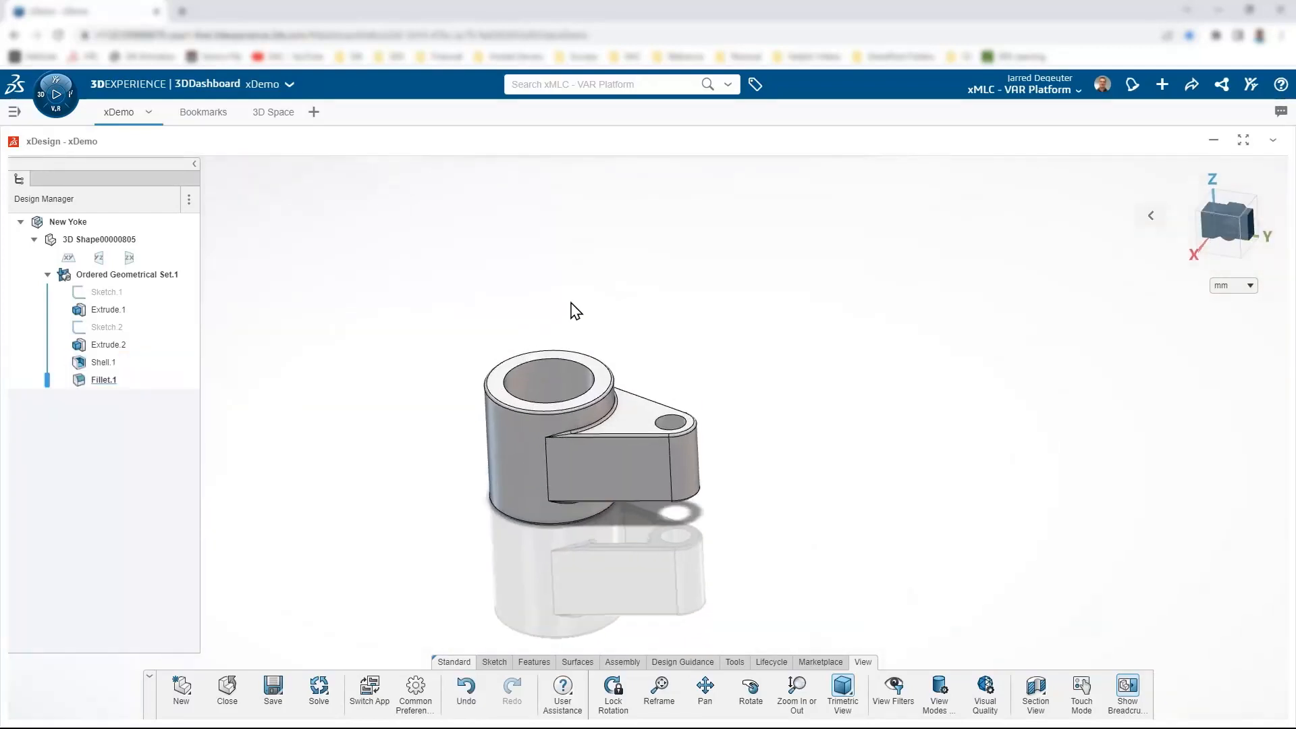
scroll(574, 311, up, 3)
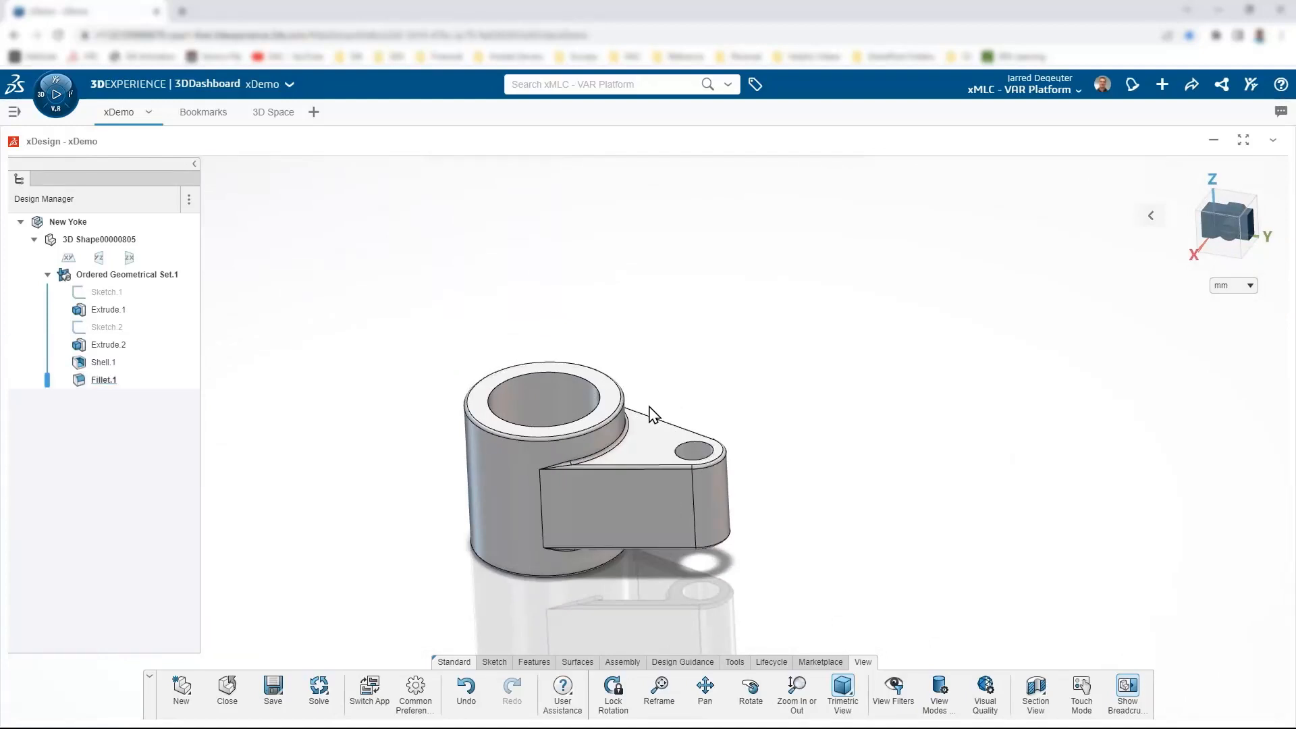
click(535, 662)
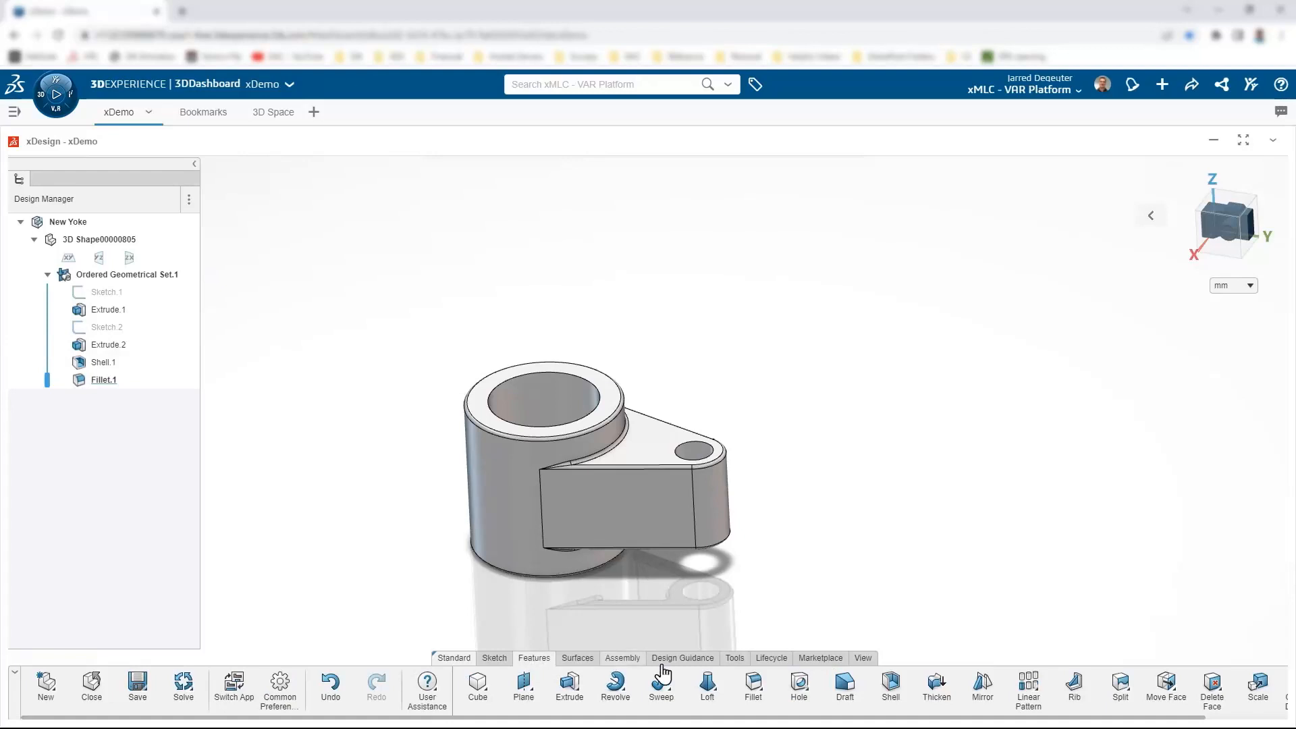
click(983, 682)
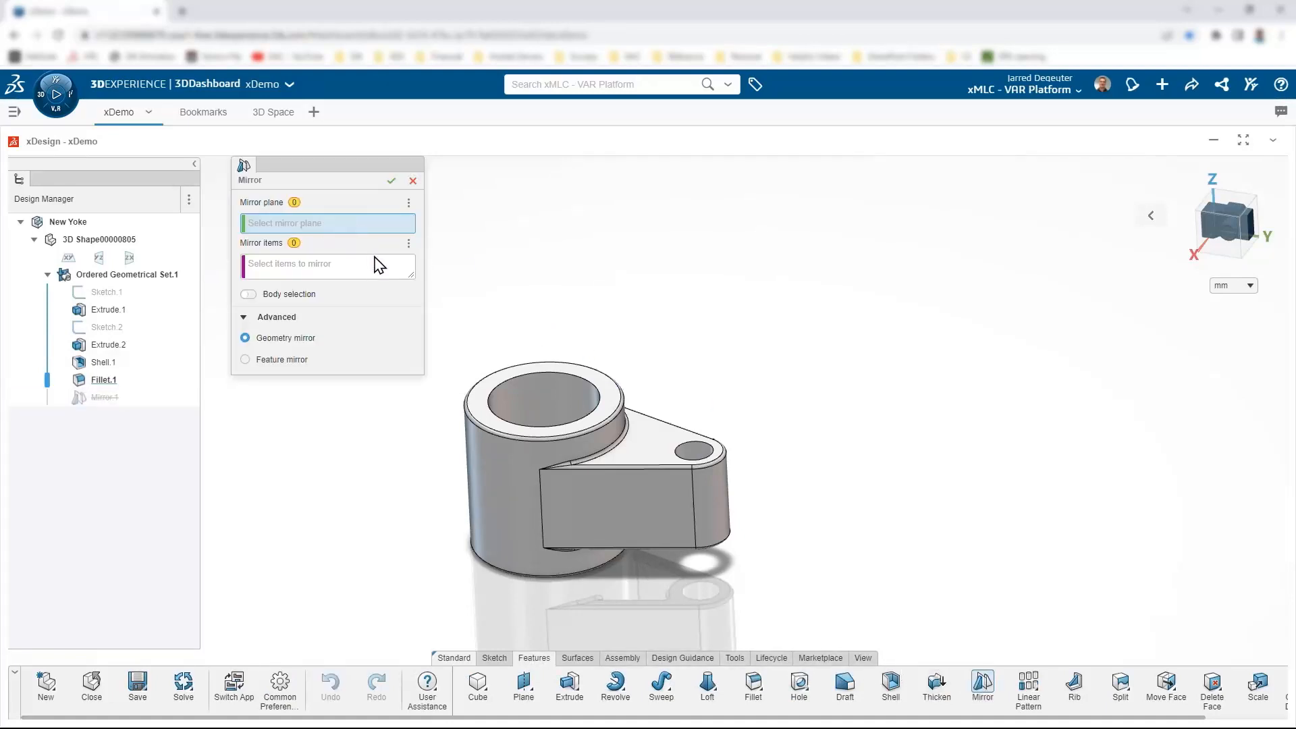
Step: Mirror Body.1 across the ZX plane with merged results, creating Mirror.1
click(129, 258)
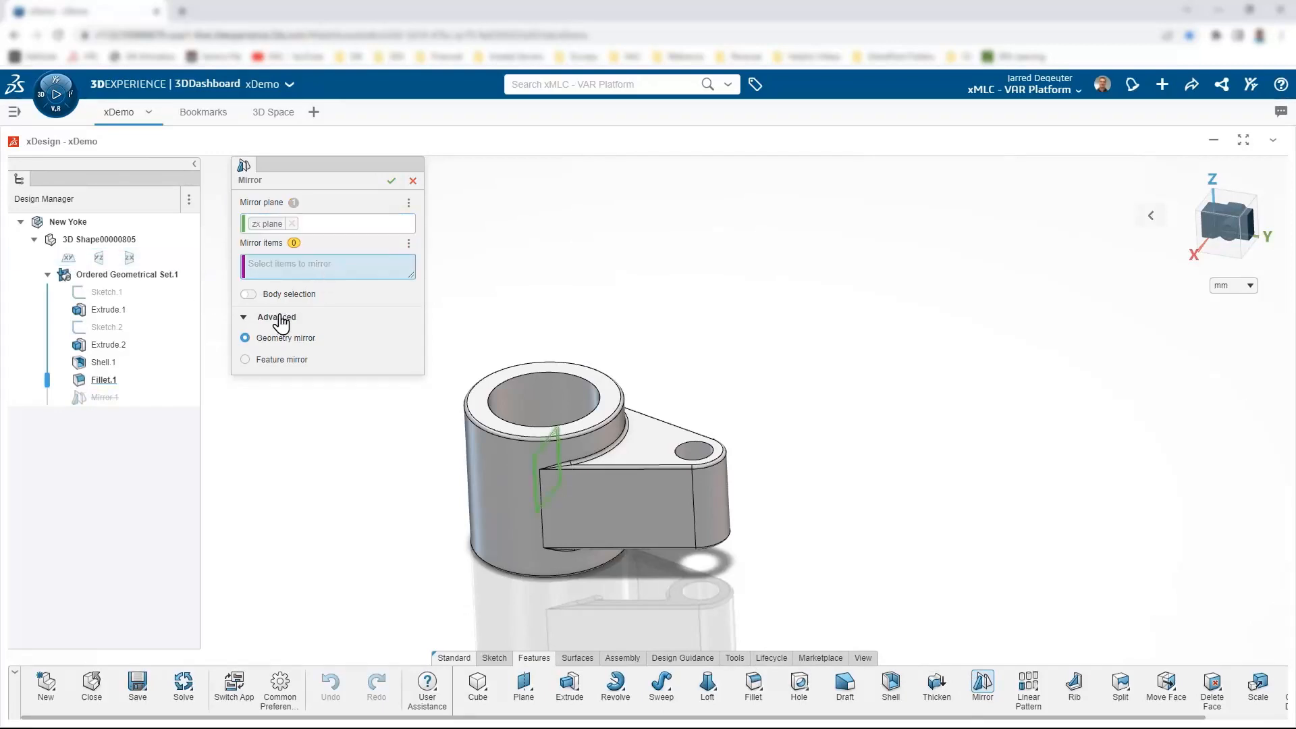
click(248, 293)
click(498, 492)
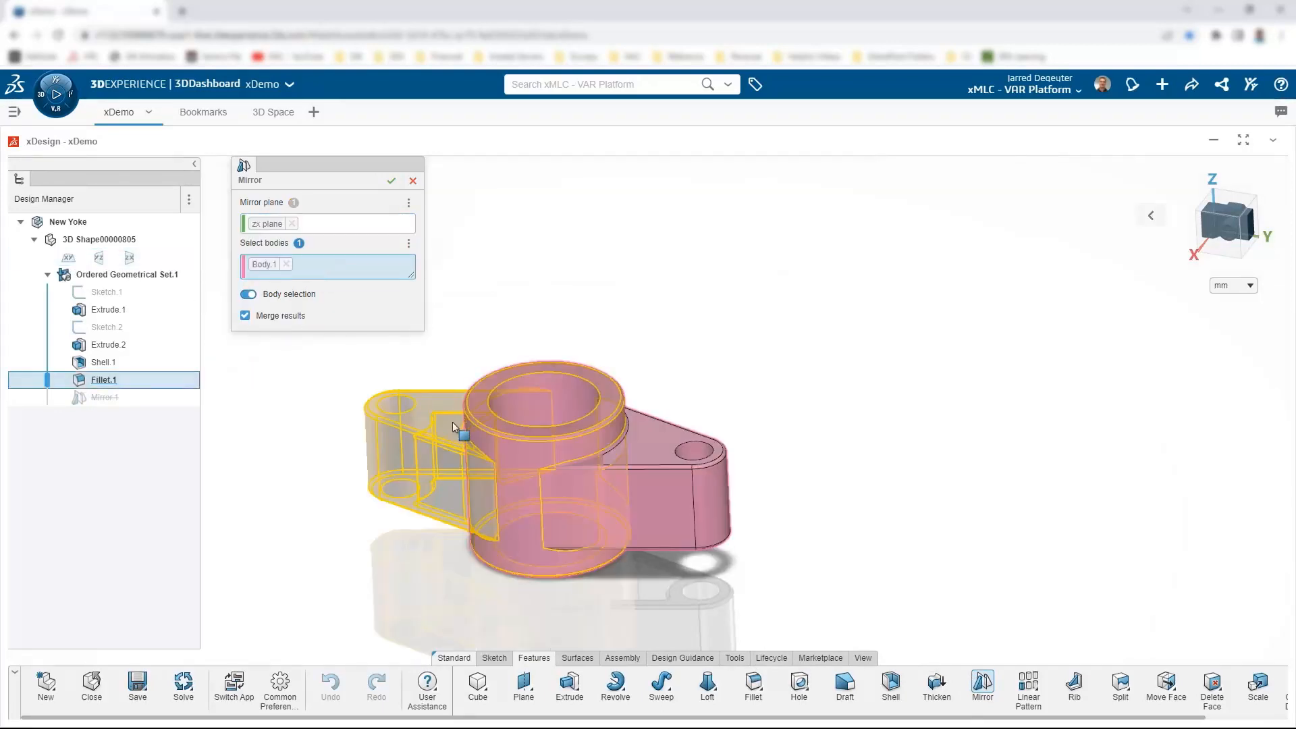
click(391, 180)
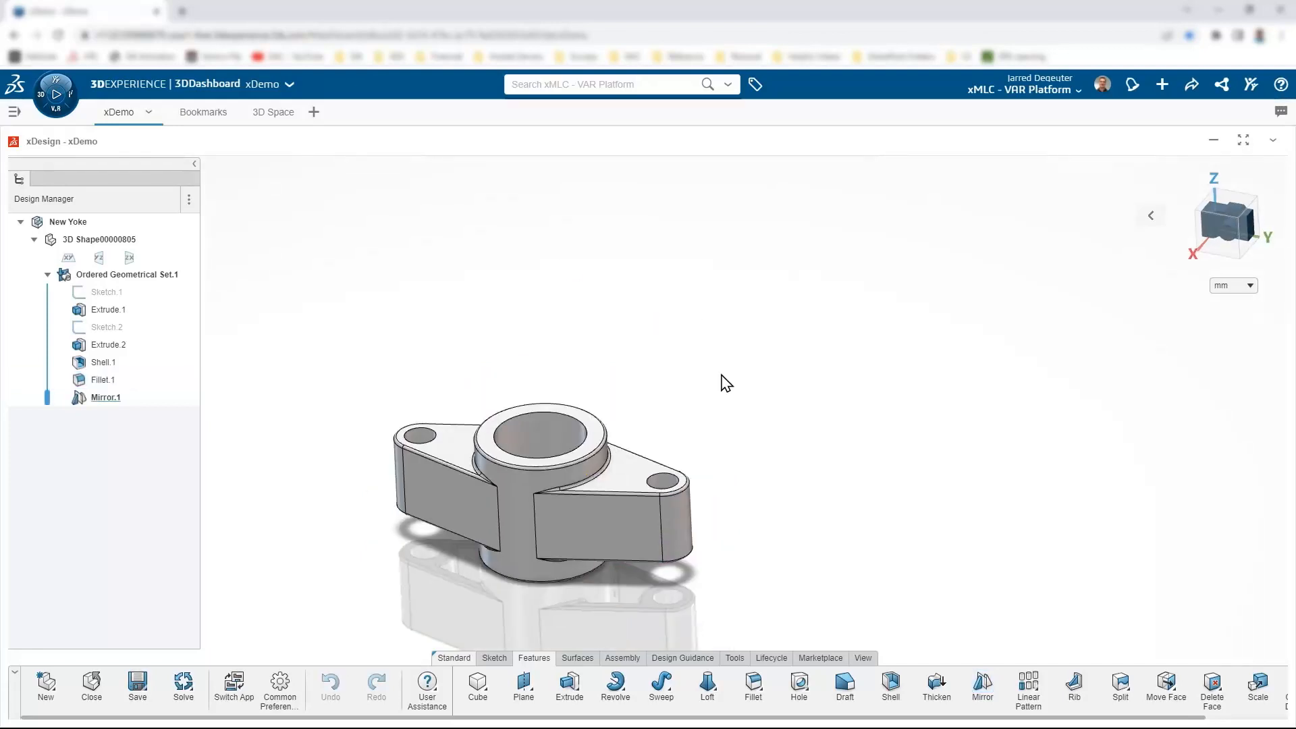
scroll(647, 446, down, 3)
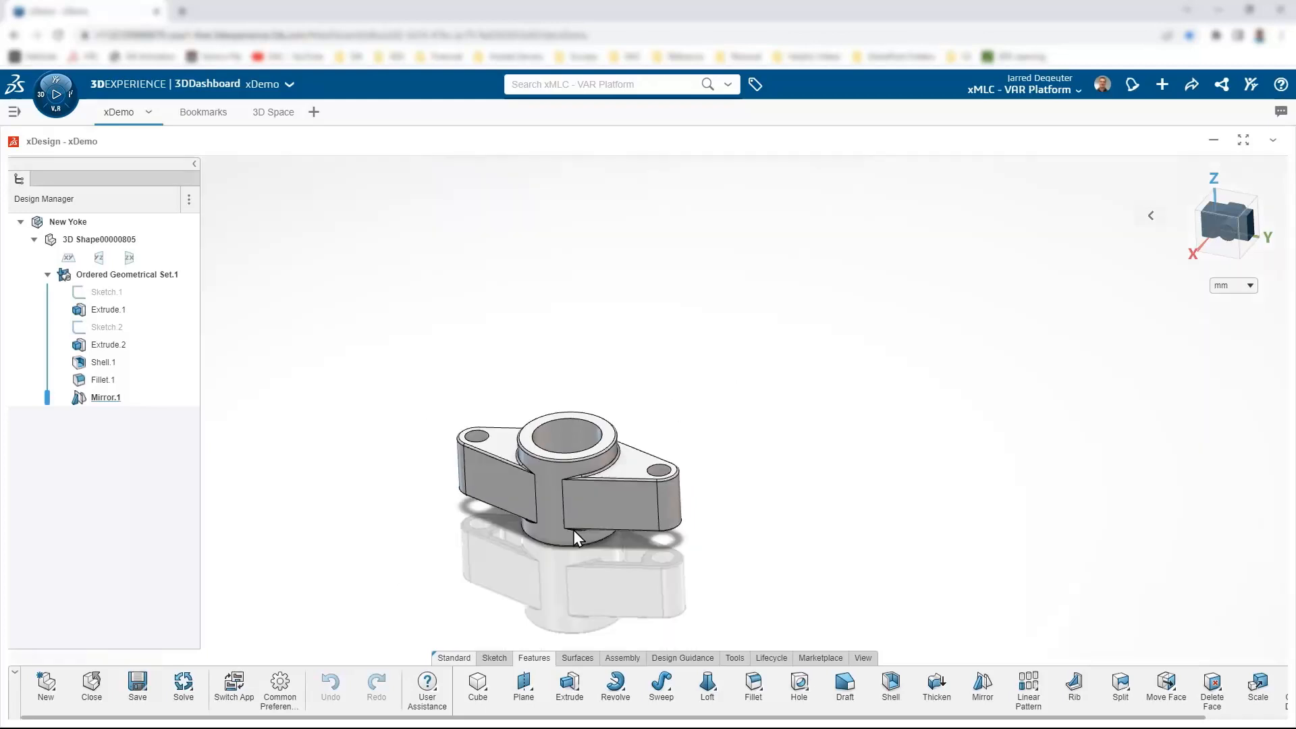
scroll(503, 561, up, 5)
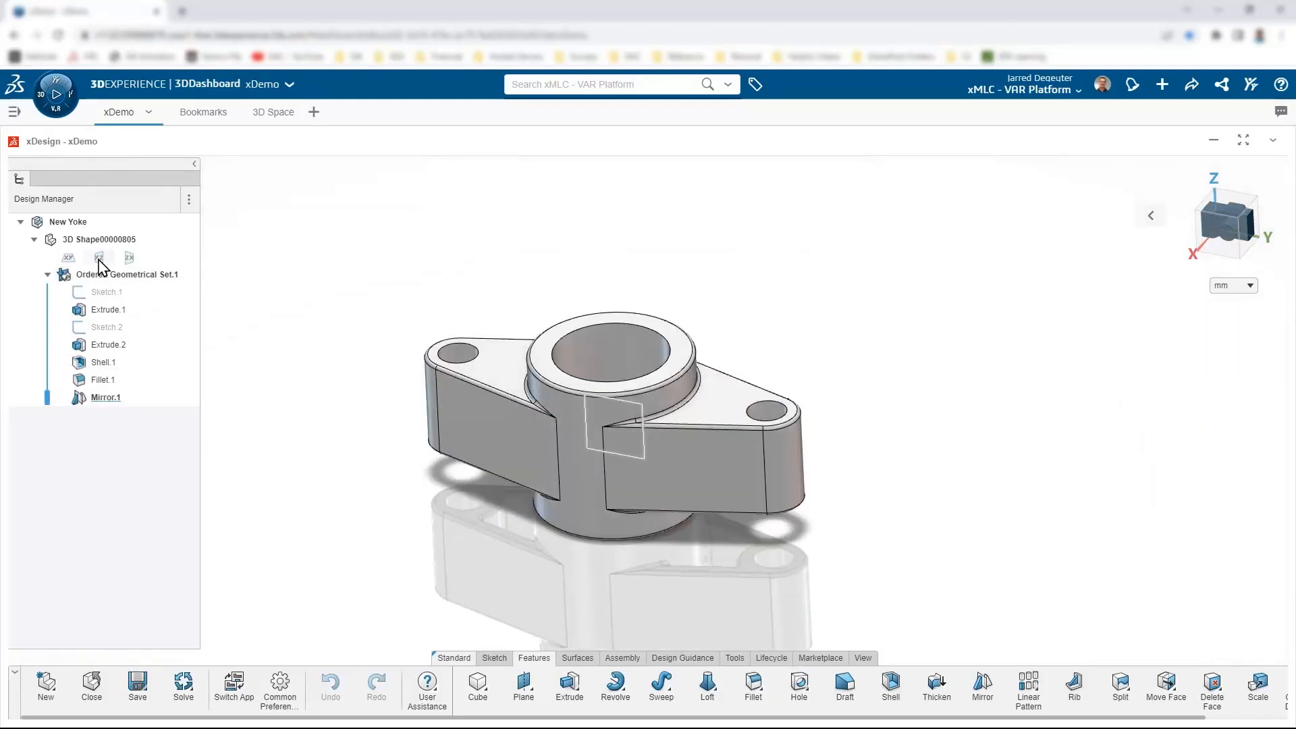
Step: Start a sketch on the YZ plane and draw a rectangle from the origin over the hub
click(132, 225)
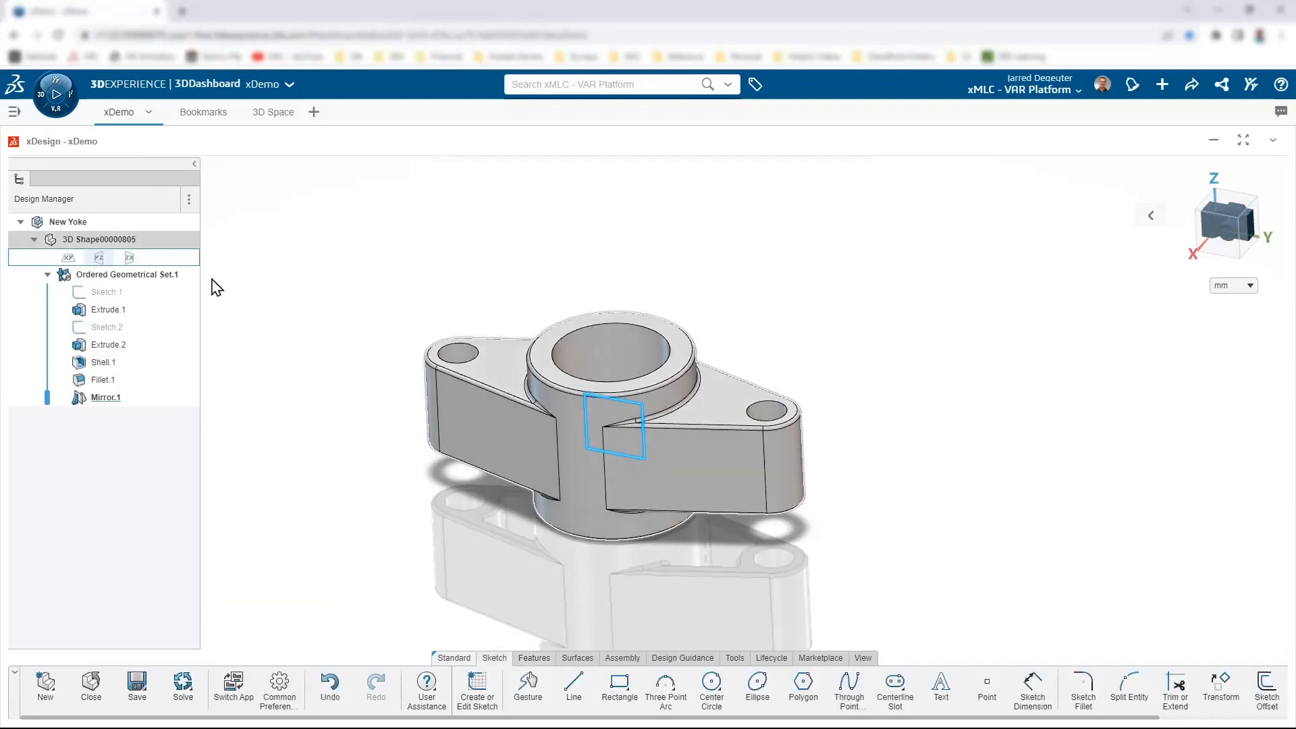
scroll(741, 452, up, 3)
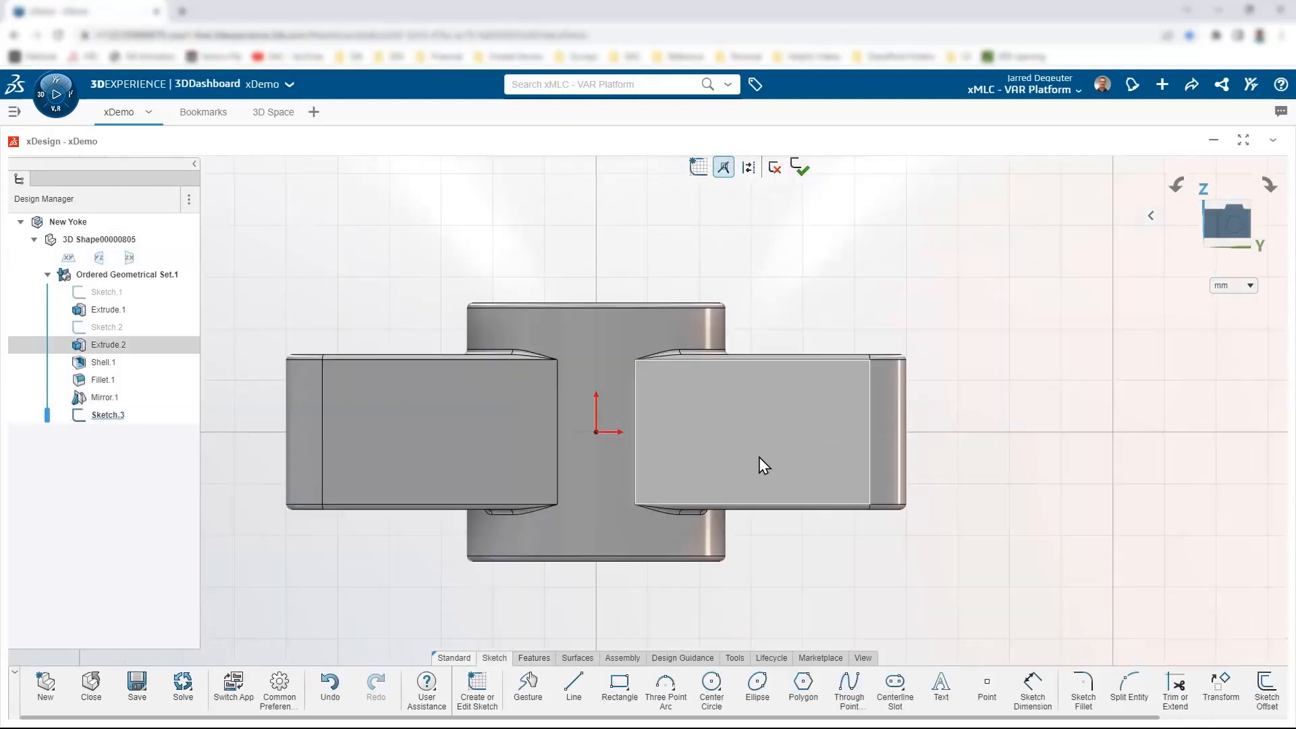
click(620, 683)
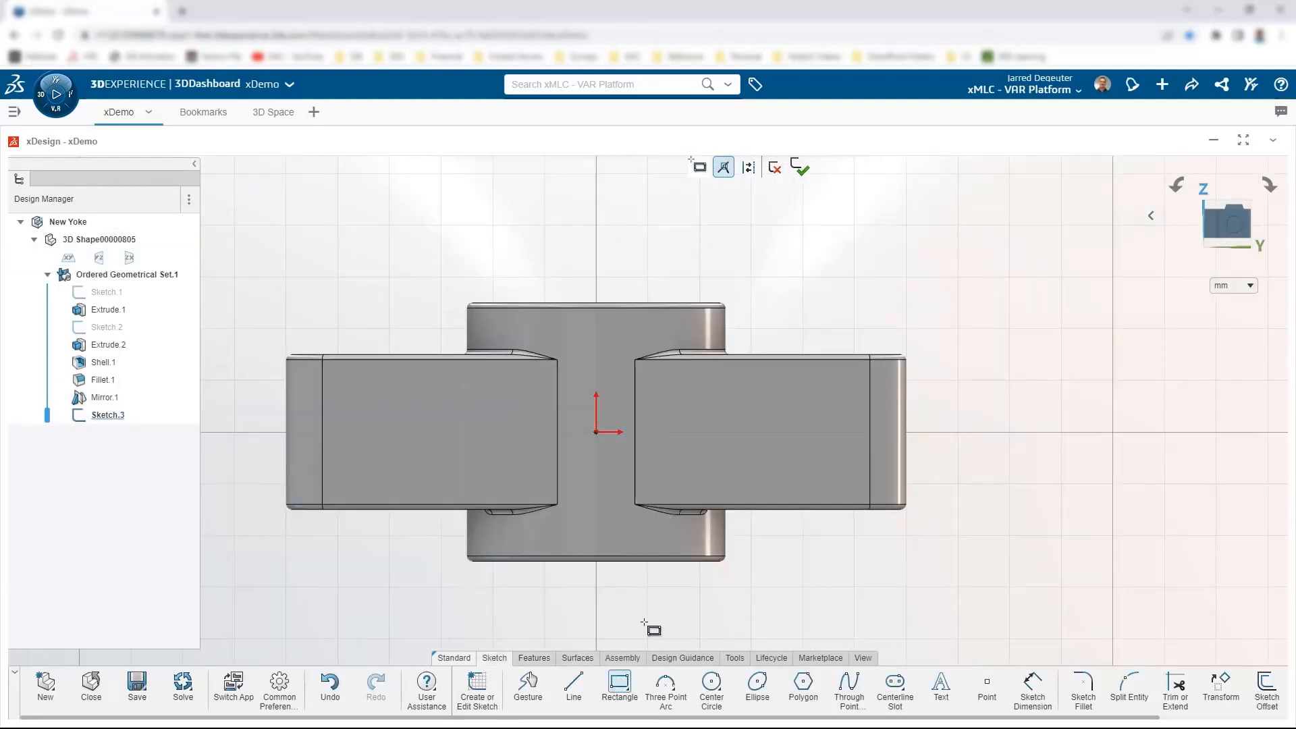
click(596, 432)
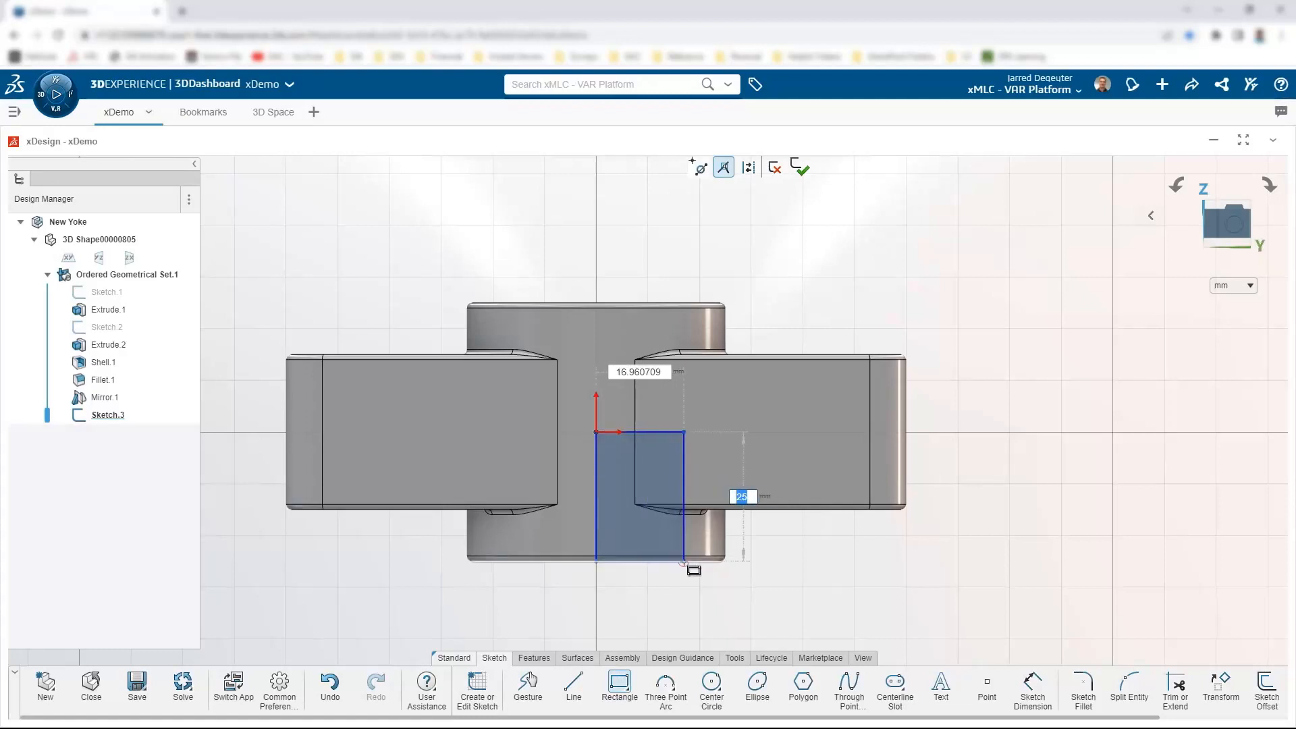
click(686, 561)
key(Escape)
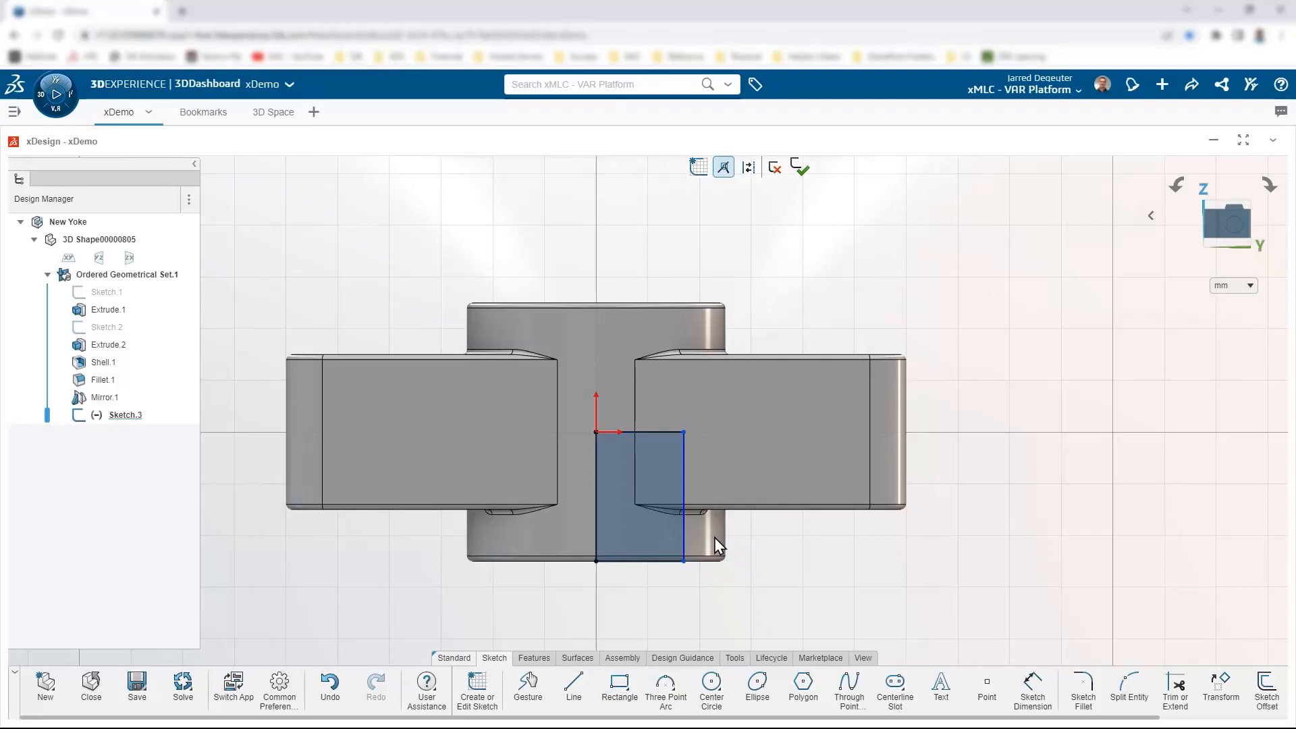
click(686, 449)
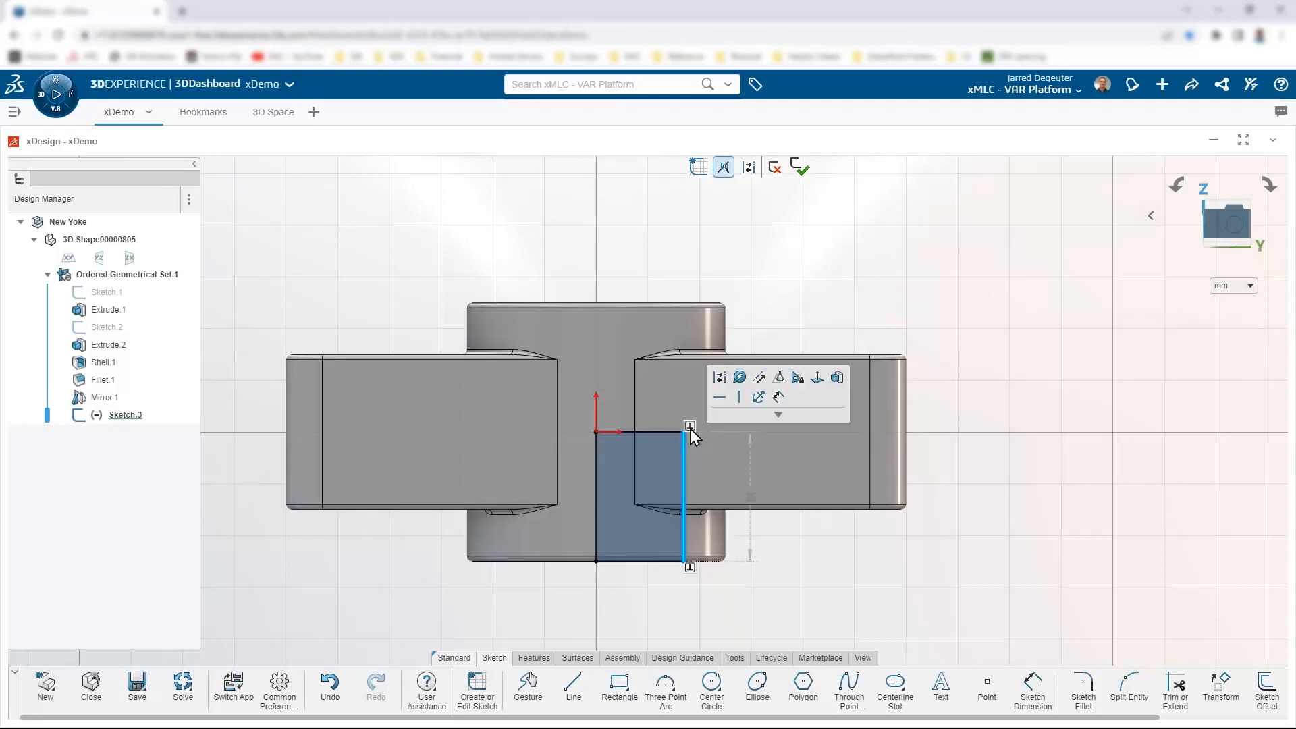
click(726, 583)
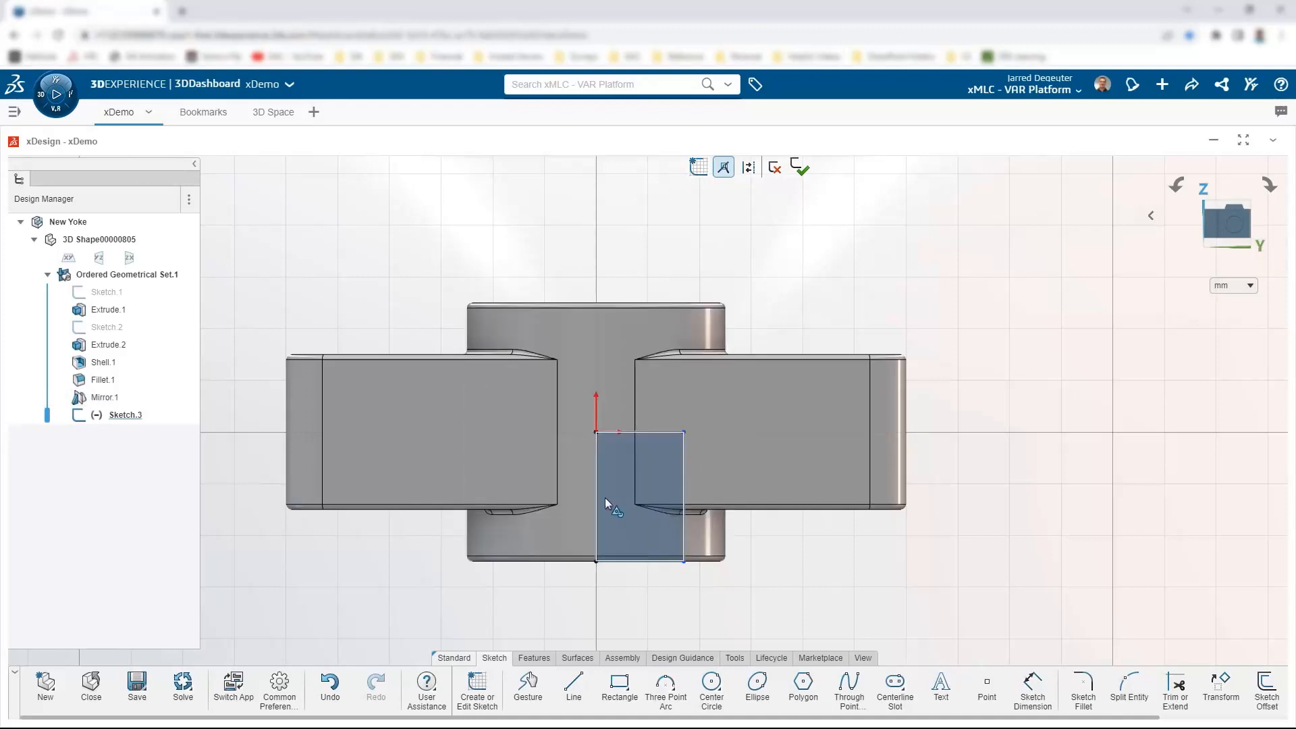
Step: Draw a vertical line up from the origin and make it construction geometry
click(574, 684)
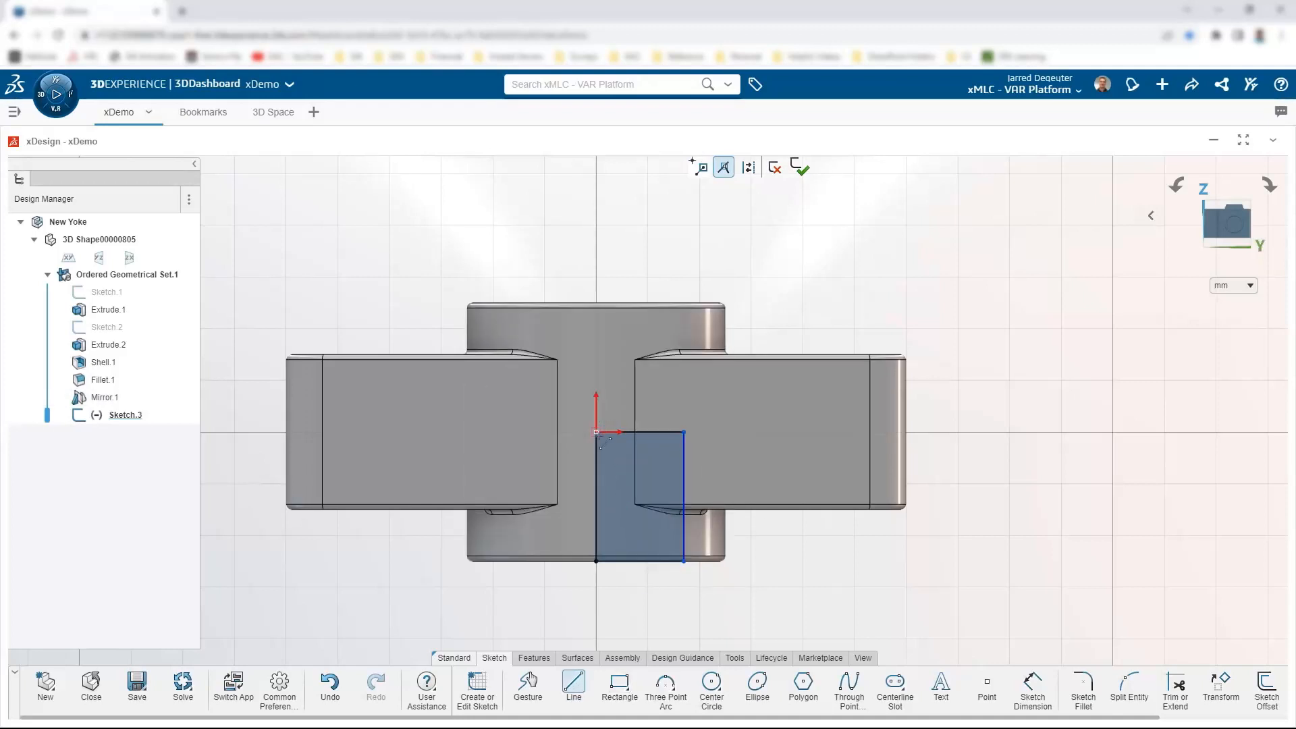
click(596, 432)
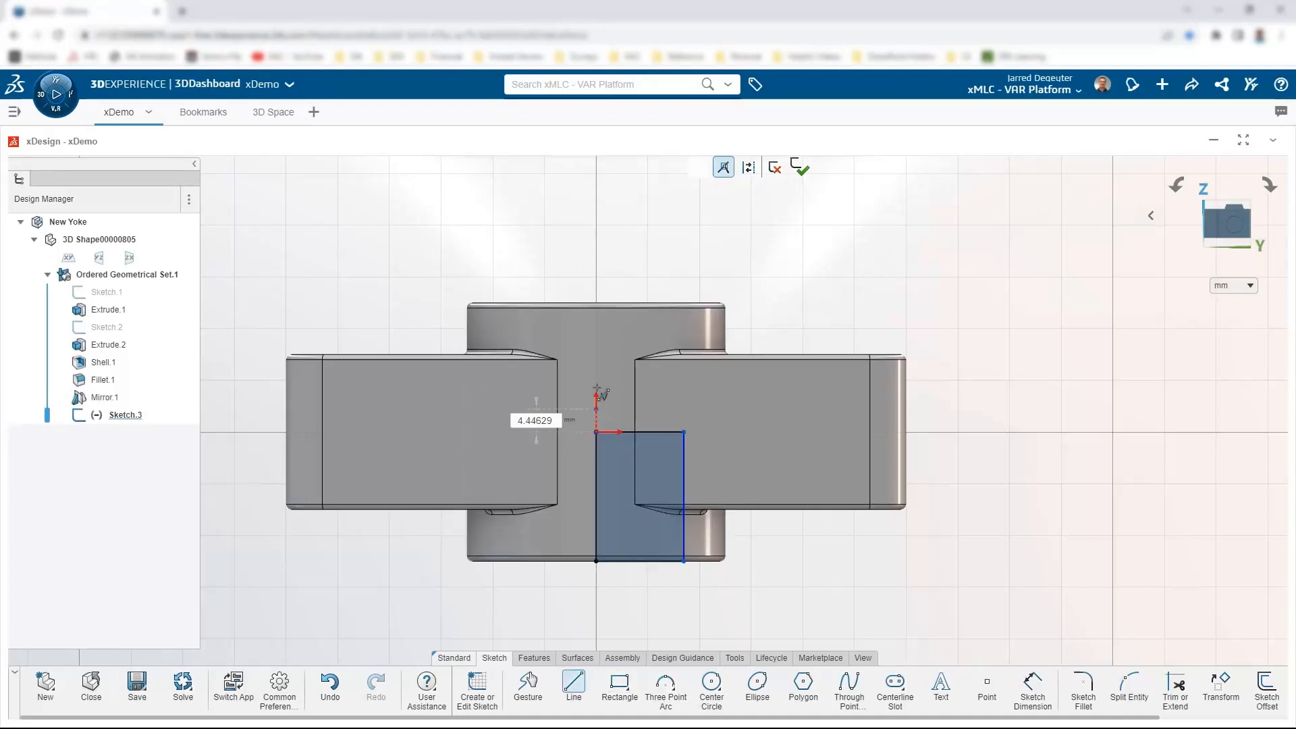
double_click(600, 343)
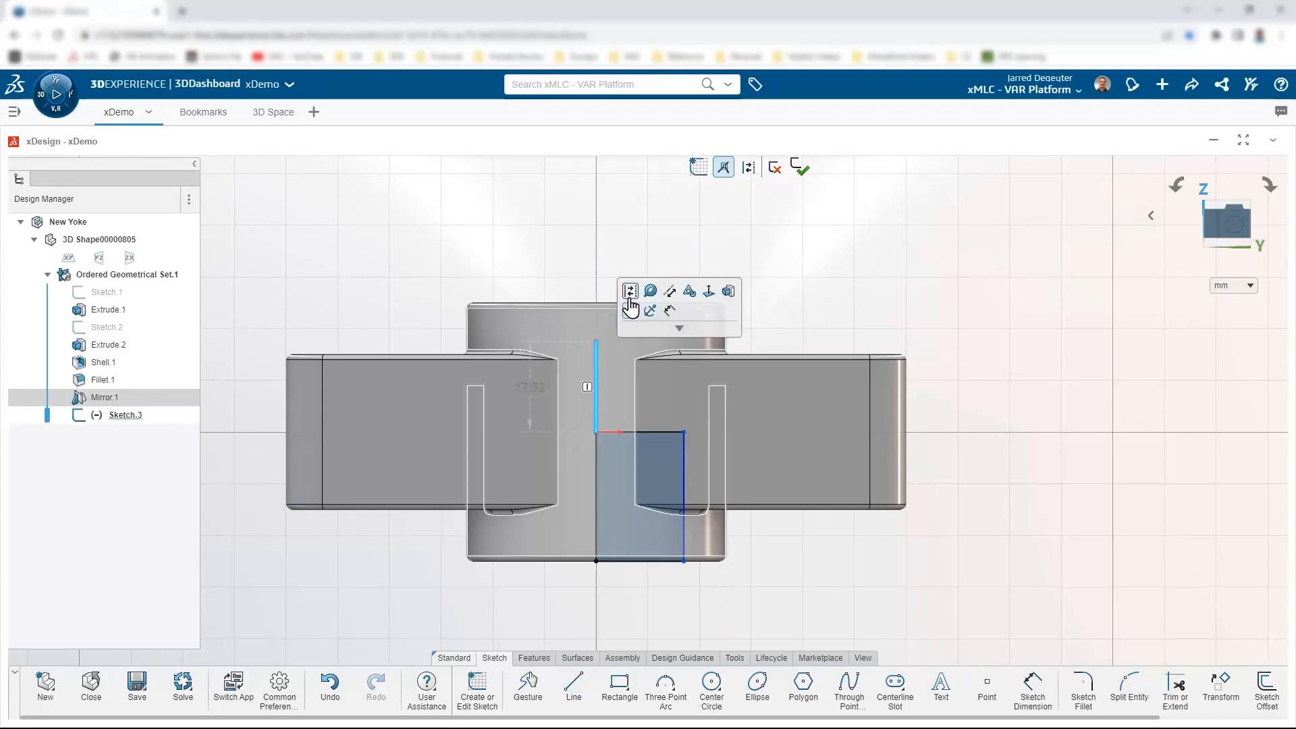
click(632, 287)
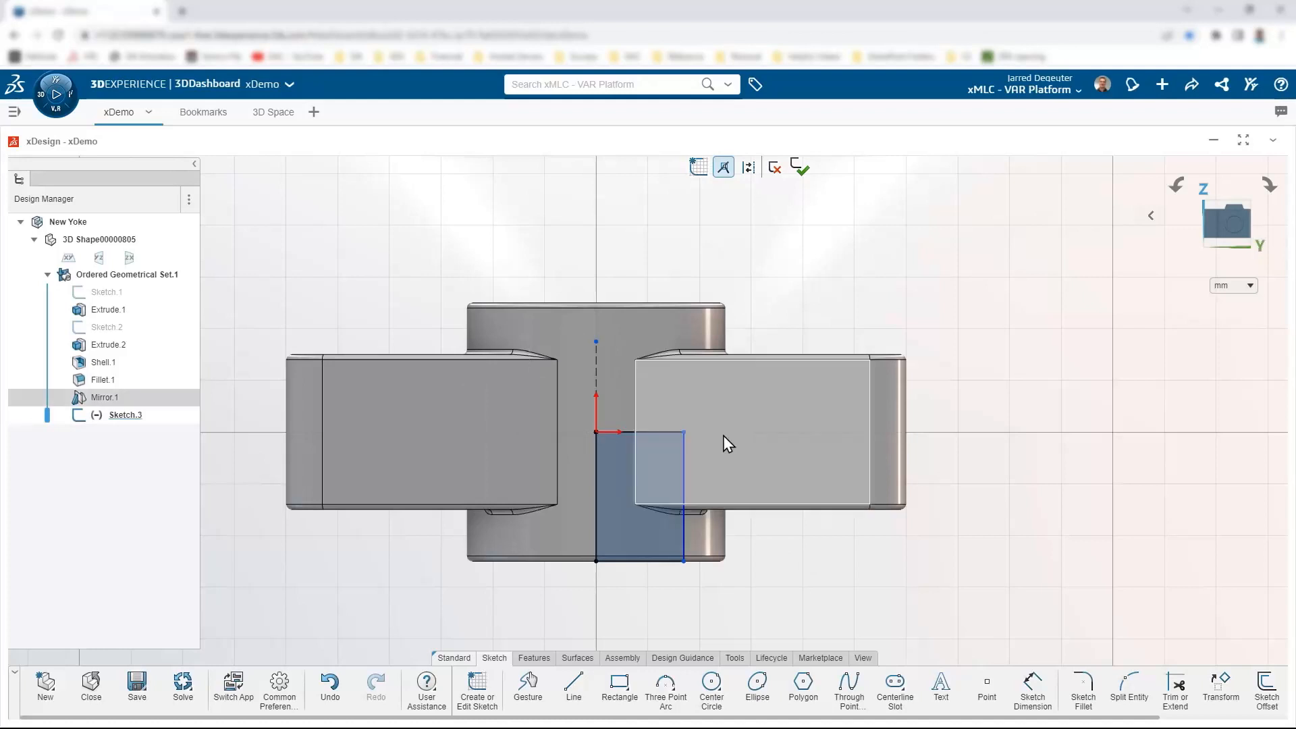
Step: Slant the rectangle's right edge and dimension the bottom width to 43 from the construction line
drag(683, 433, 667, 432)
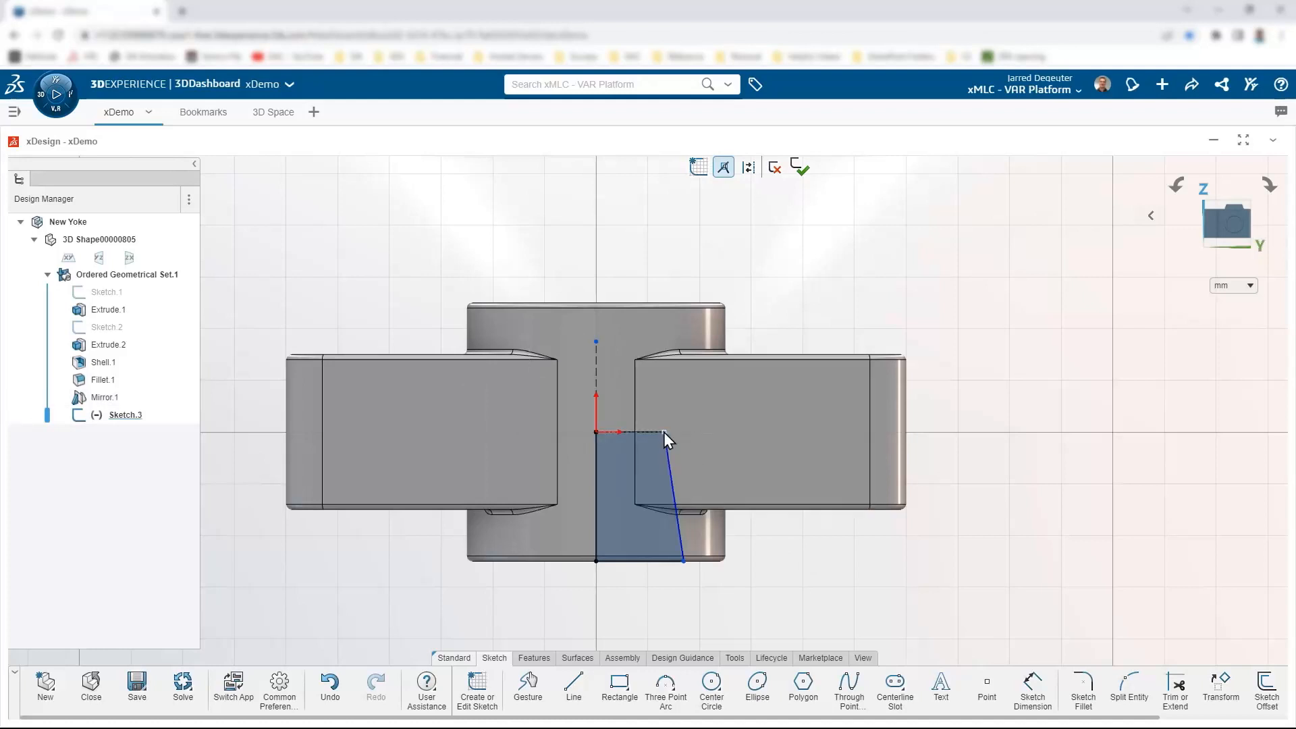
right_drag(791, 575, 797, 519)
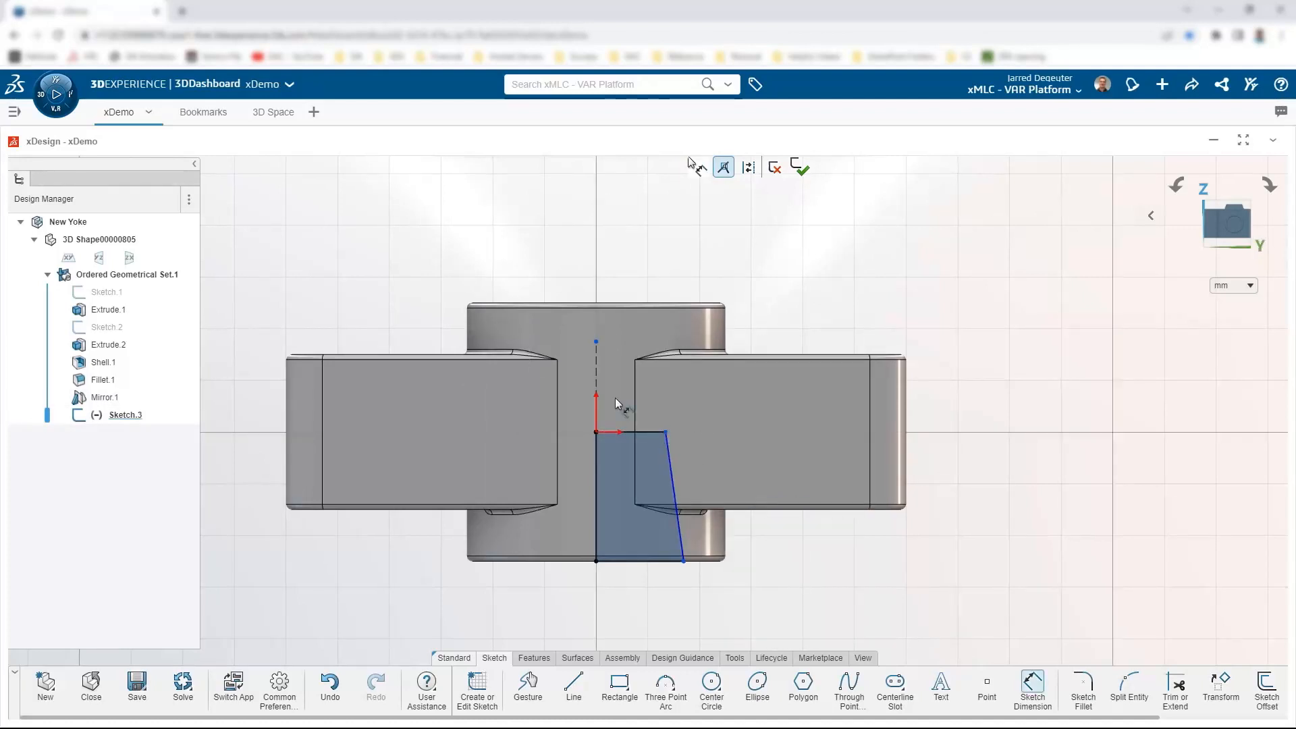
click(596, 368)
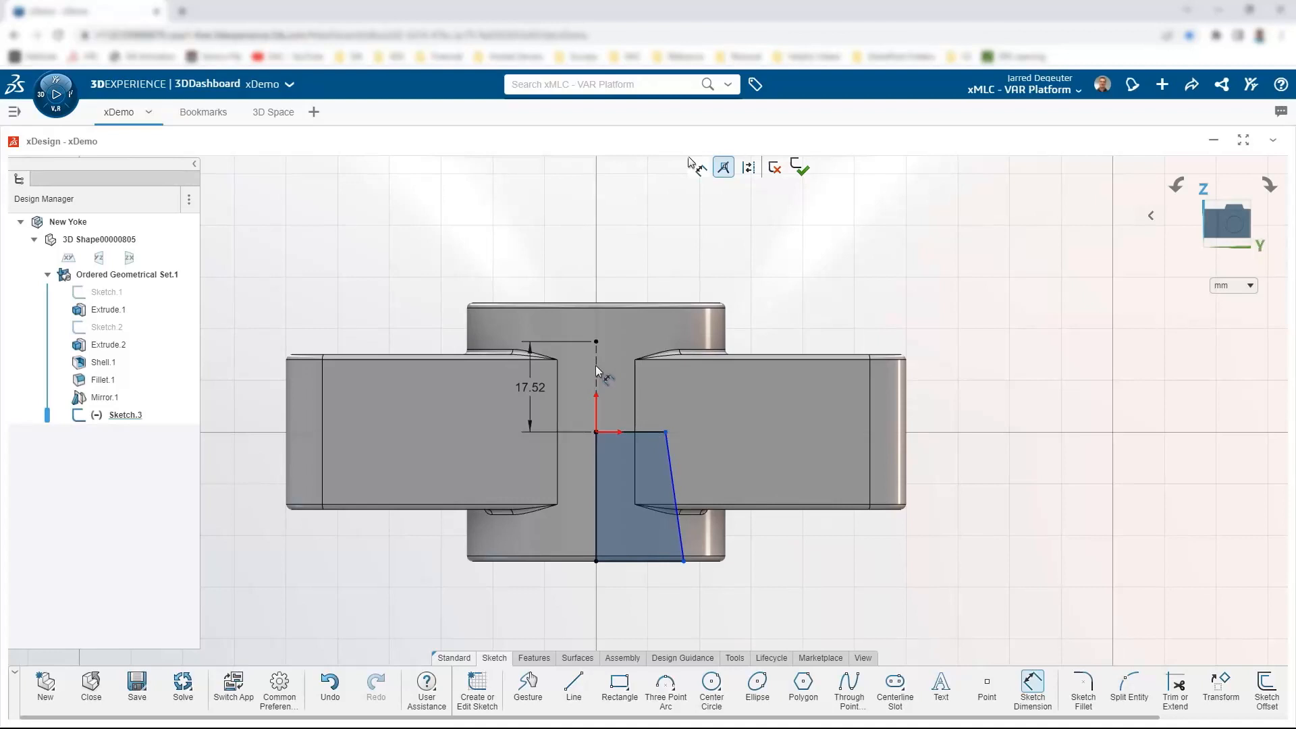
click(684, 561)
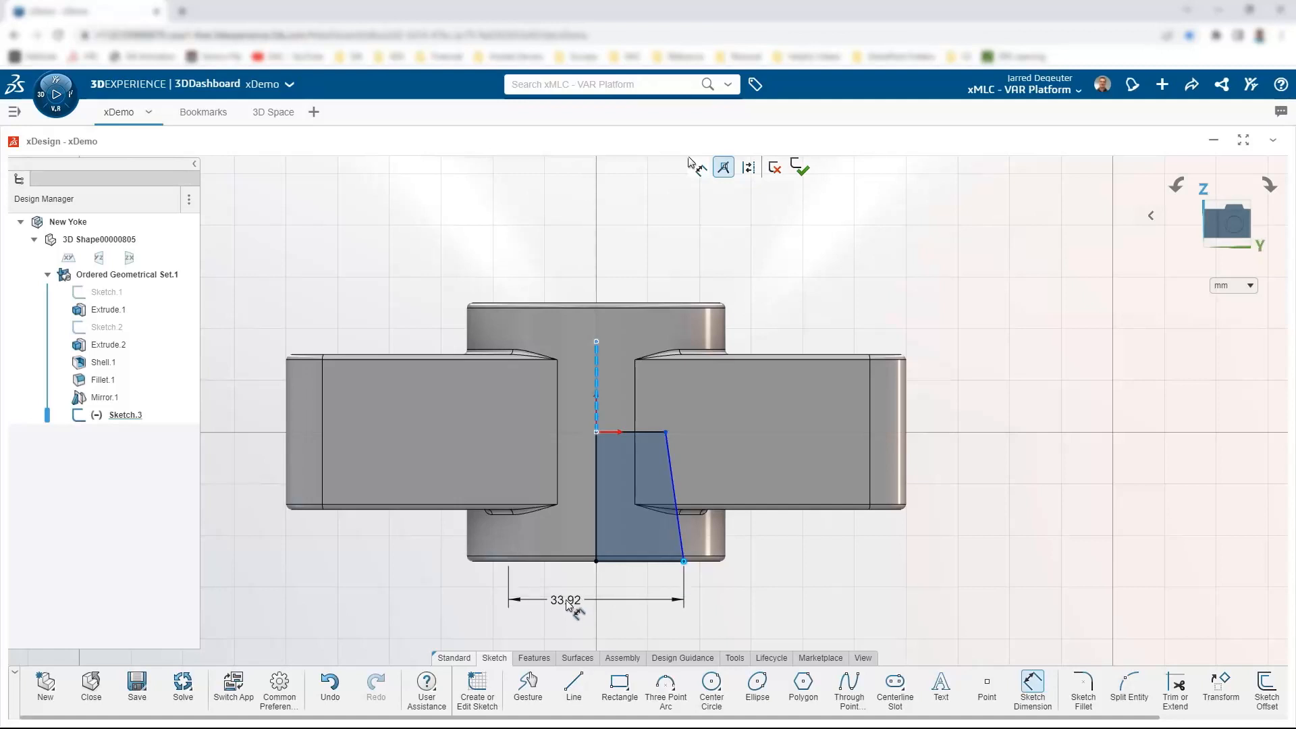
click(566, 601)
text(43)
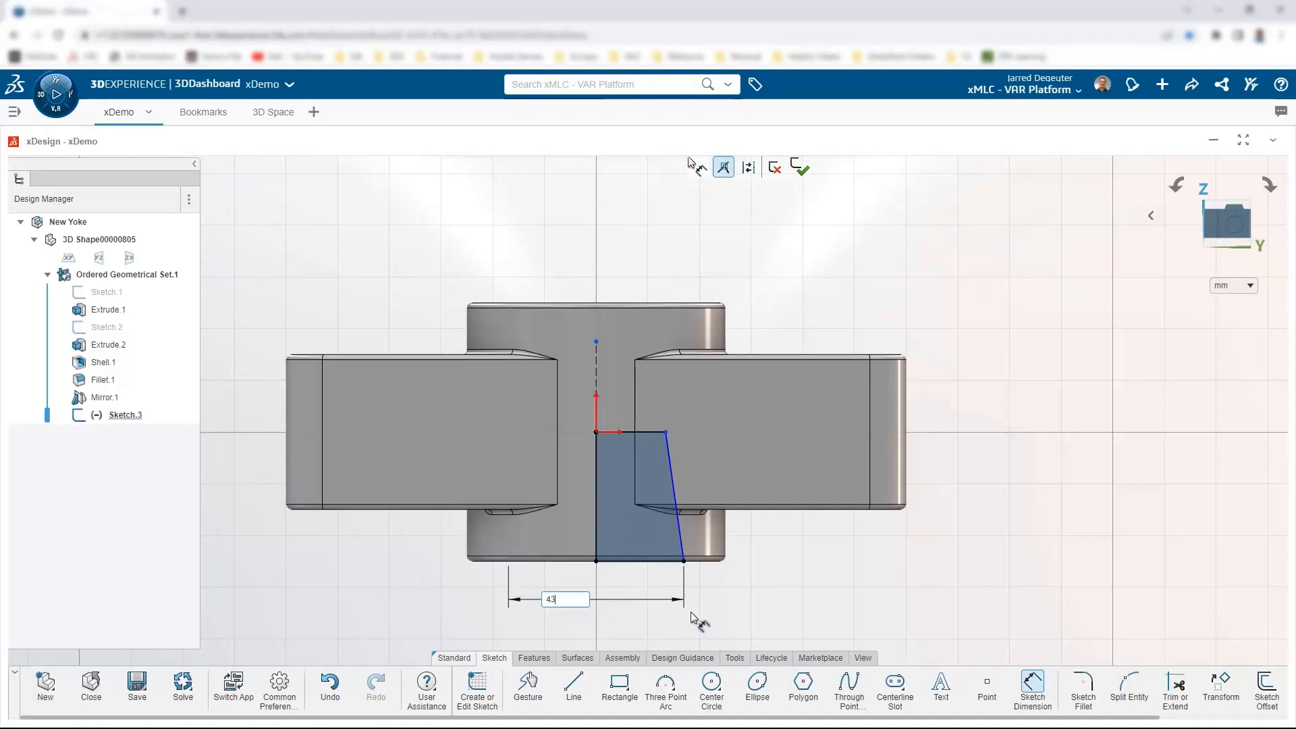
key(Return)
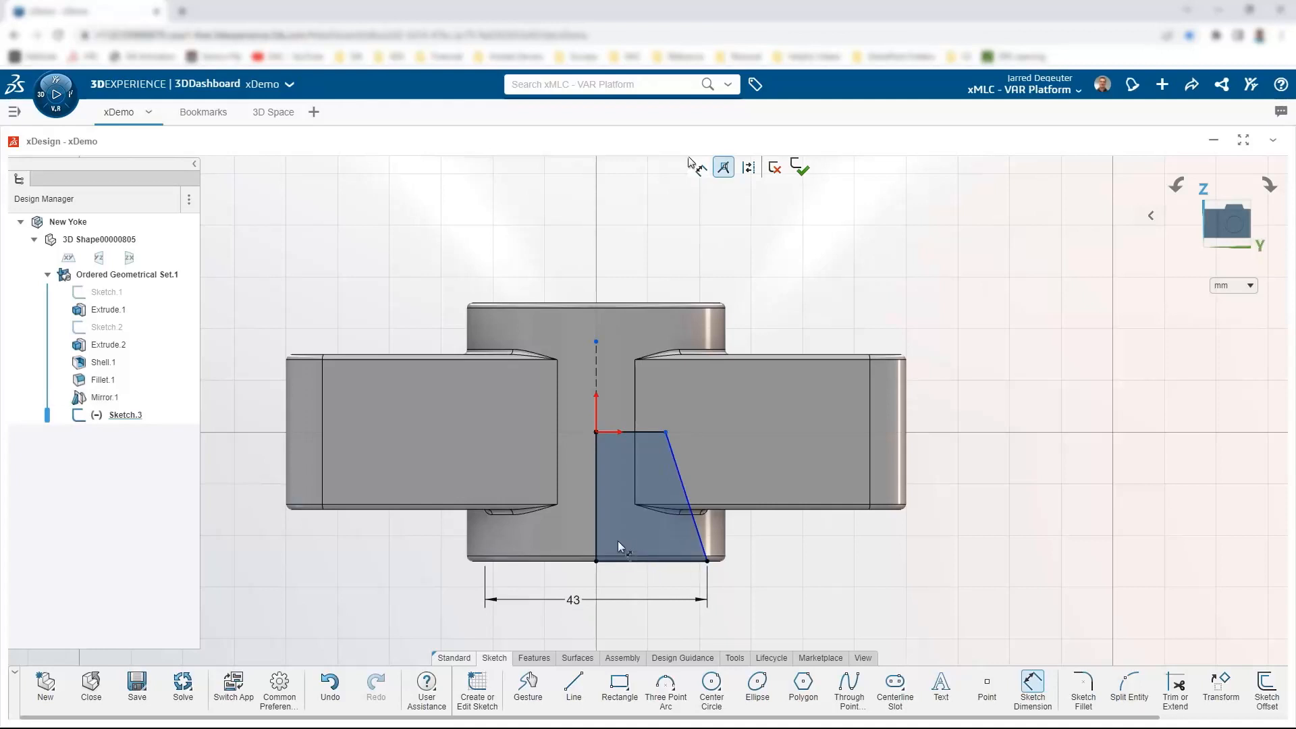
Step: Dimension the slanted edge to a 3° angle from the left vertical edge
click(596, 534)
click(700, 541)
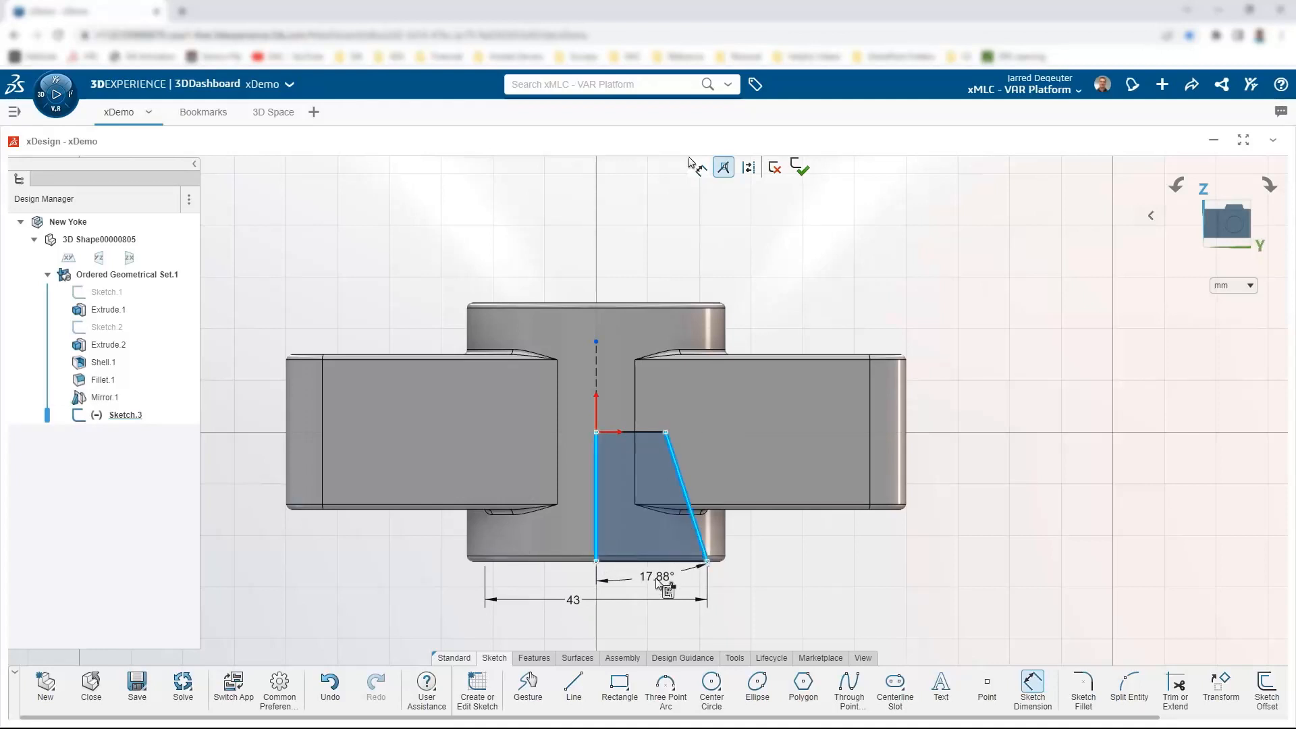
click(661, 588)
text(3)
key(Return)
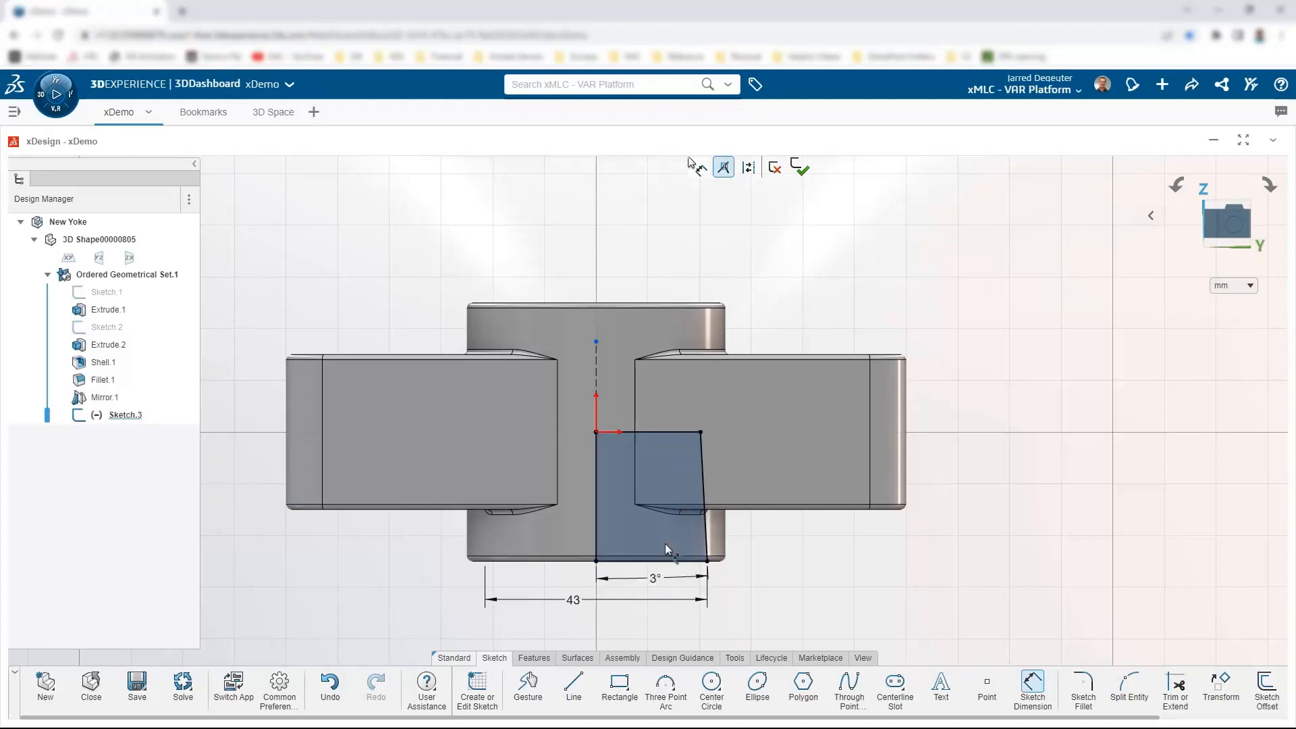
key(Escape)
click(533, 658)
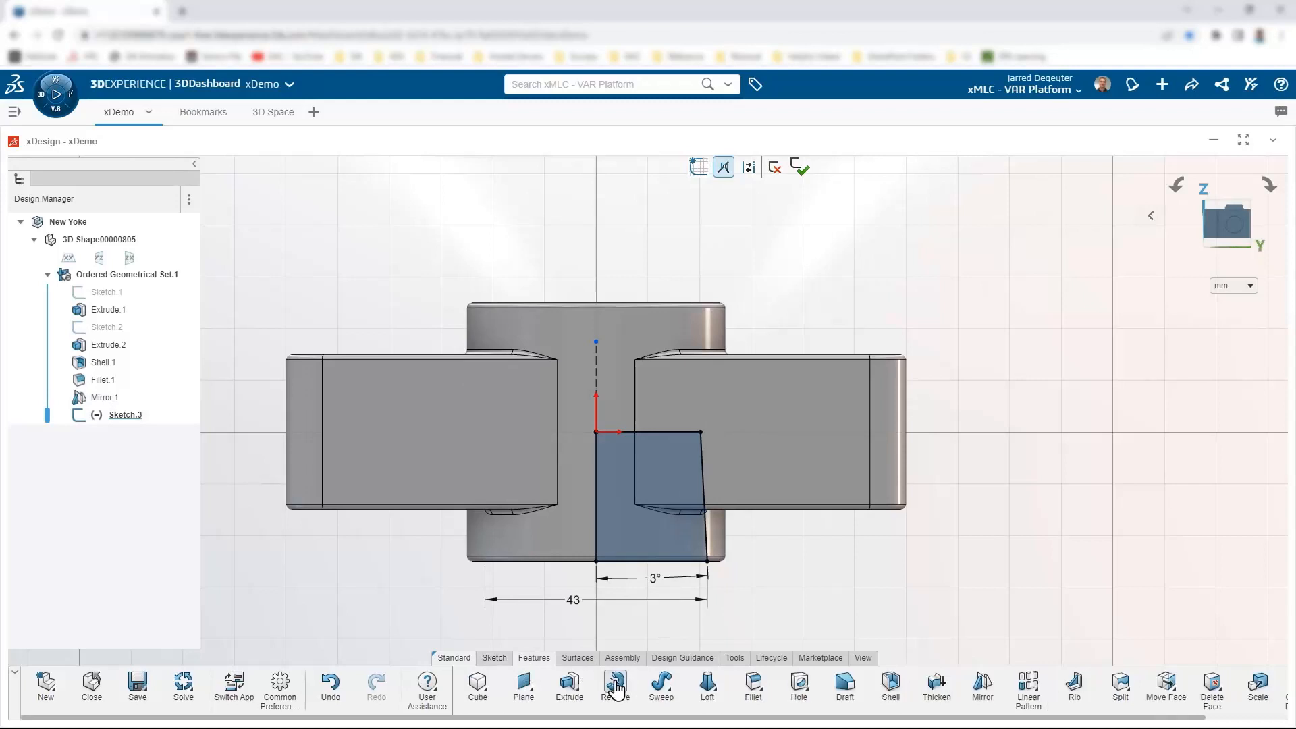
Step: Revolve Sketch.3 as a cut about the construction line, creating Revolve Cut.3
click(571, 686)
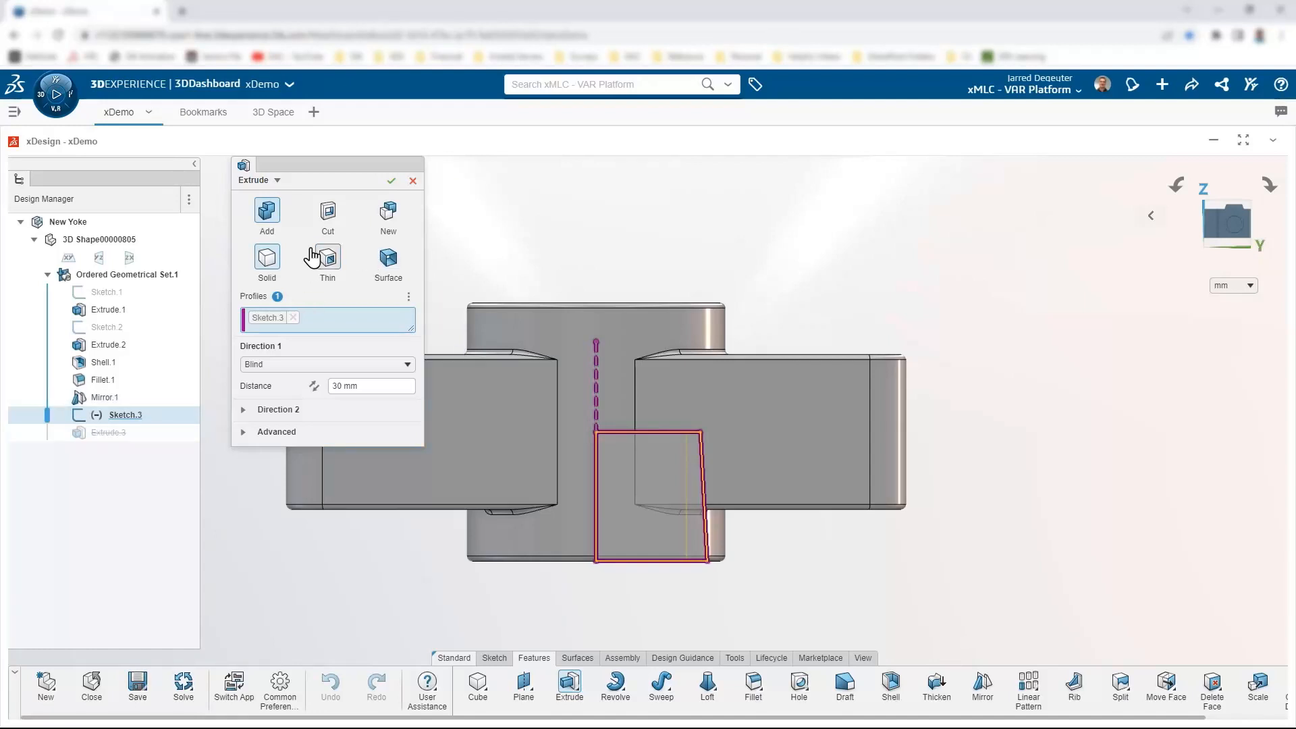
click(279, 181)
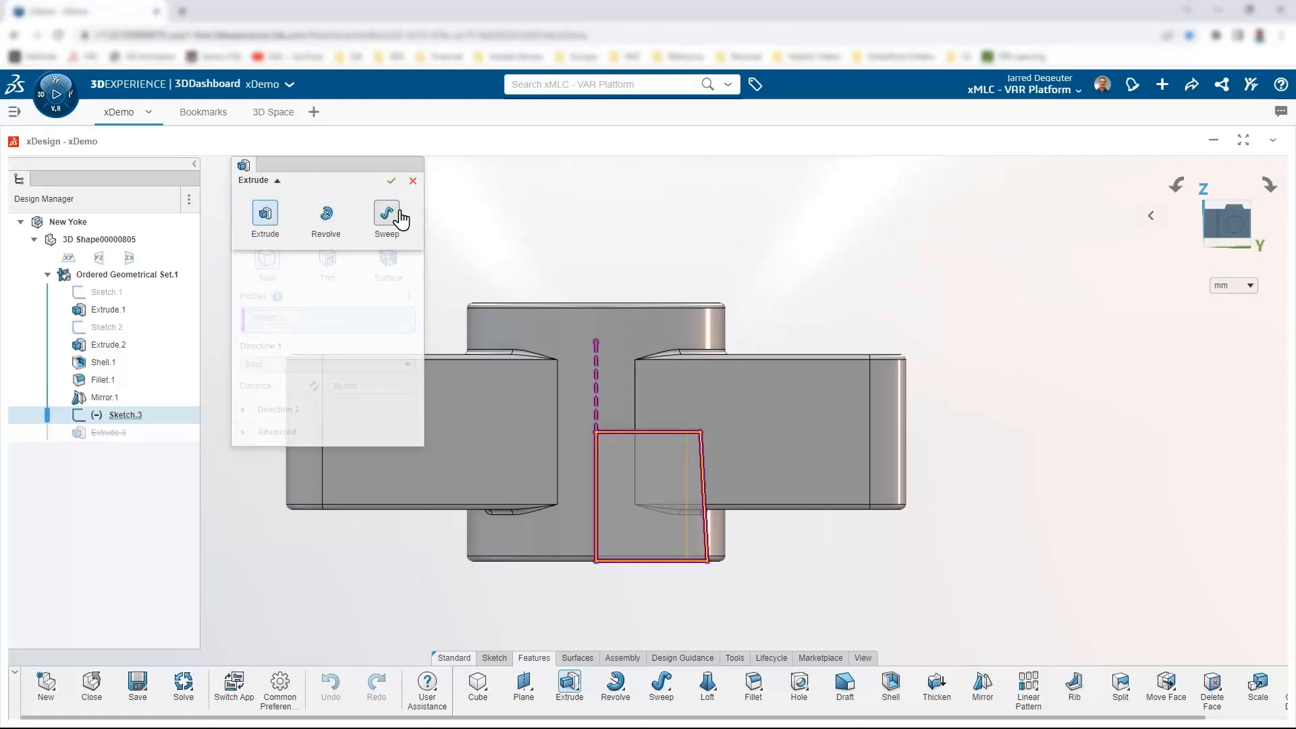
click(328, 213)
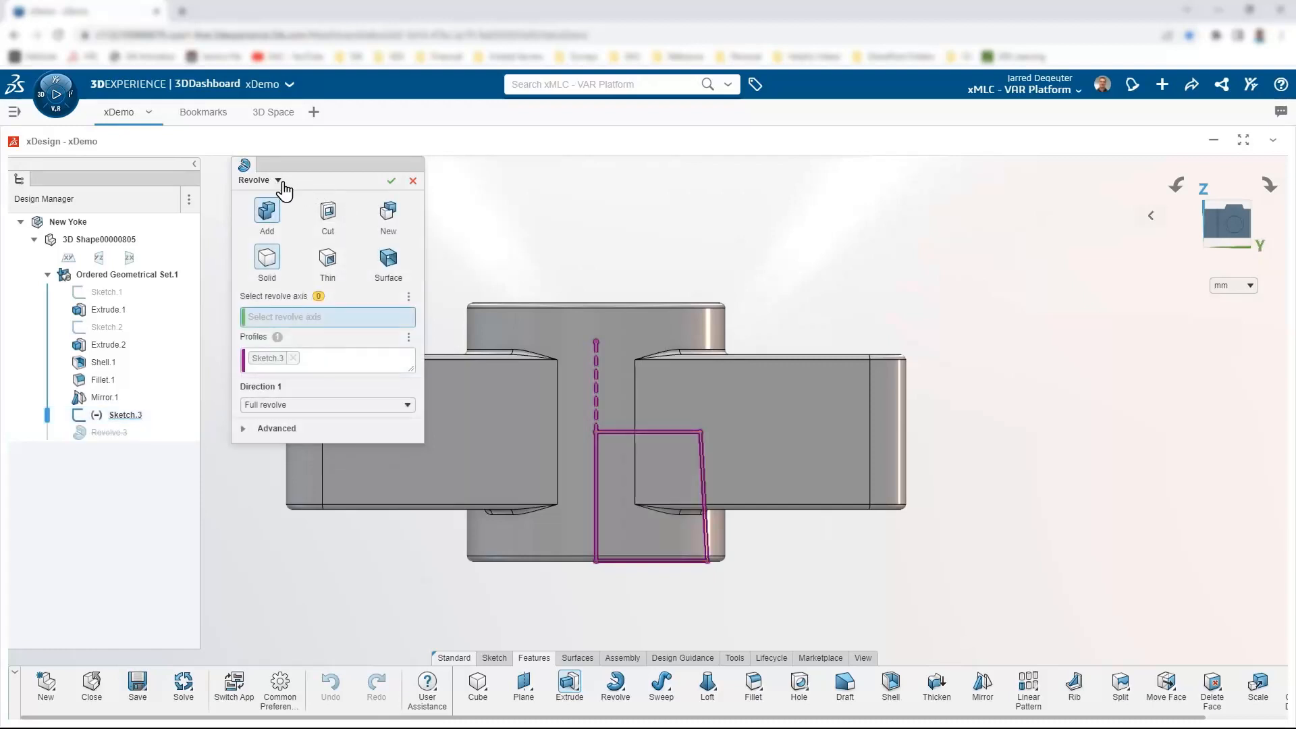
click(328, 211)
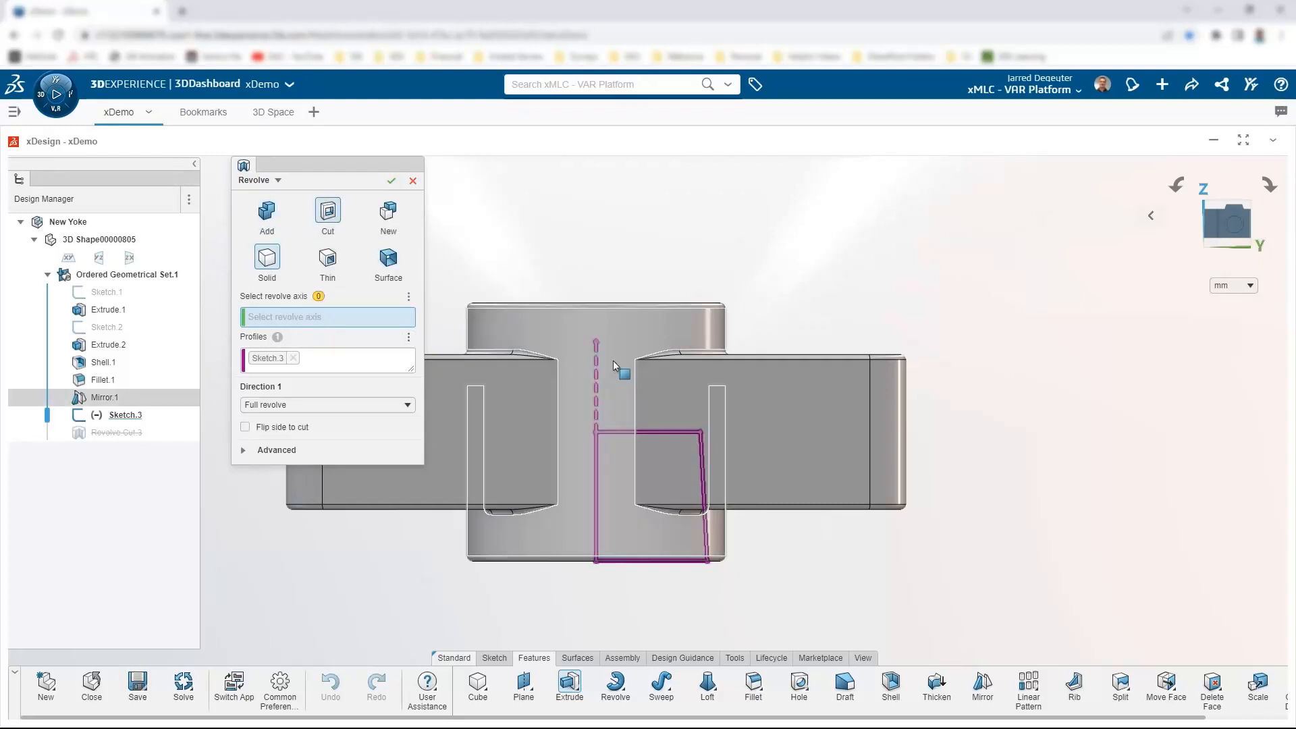
click(596, 365)
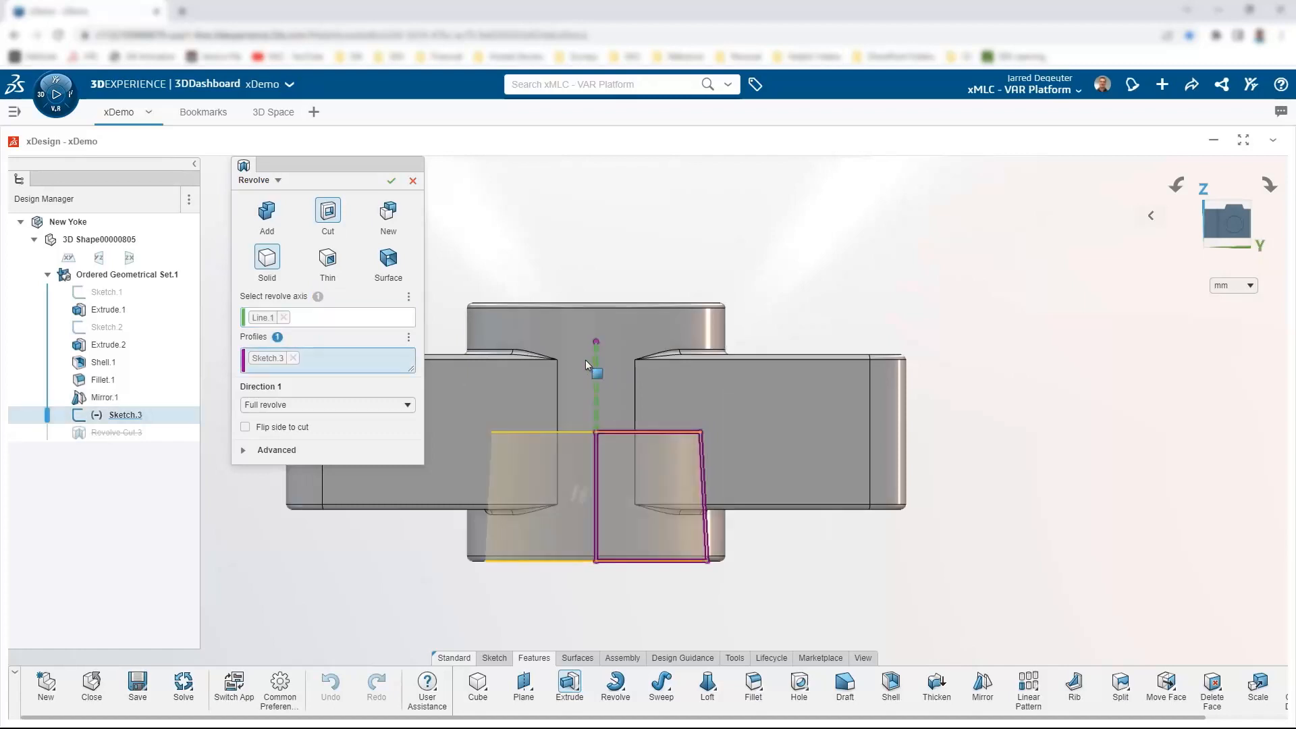
click(391, 183)
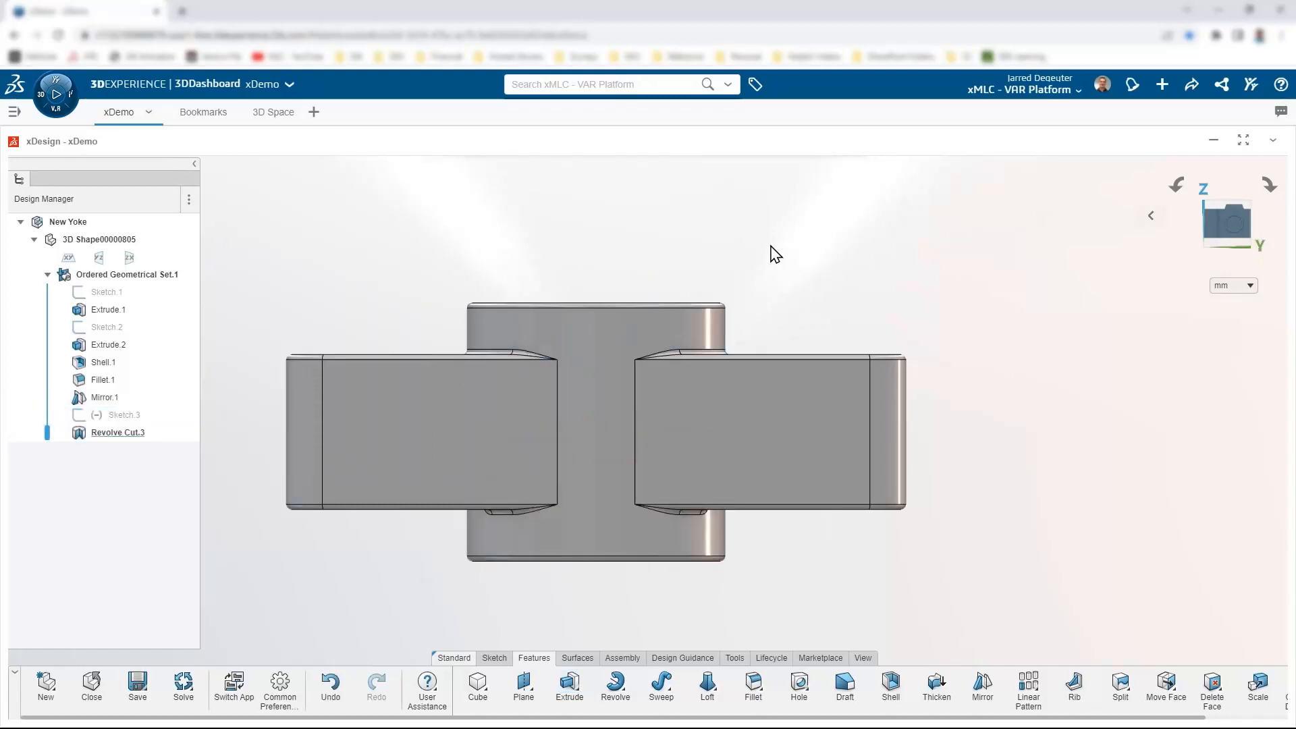
Step: Orbit the yoke to inspect the hub narrowing below the two arms
scroll(770, 297, down, 4)
middle_drag(743, 343, 726, 395)
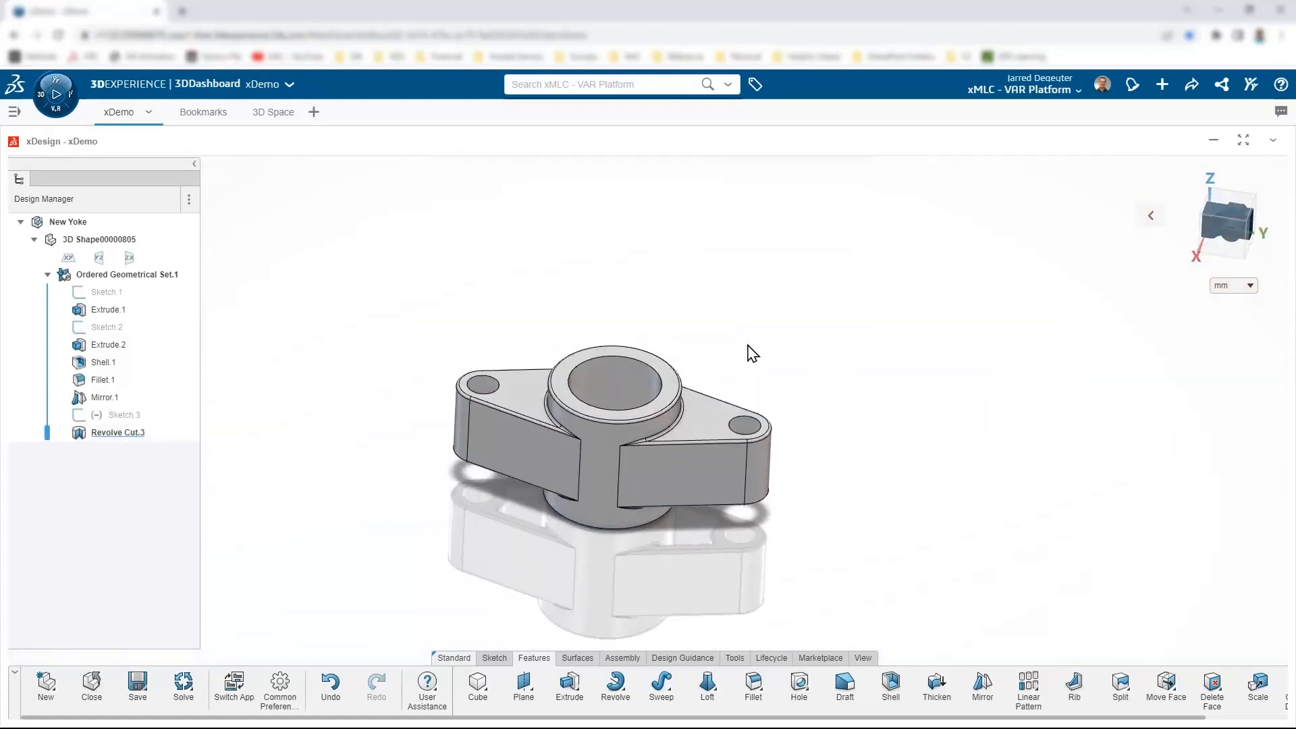
scroll(749, 353, up, 3)
Step: Snap the model to an isometric view and save the New Yoke part
click(1152, 215)
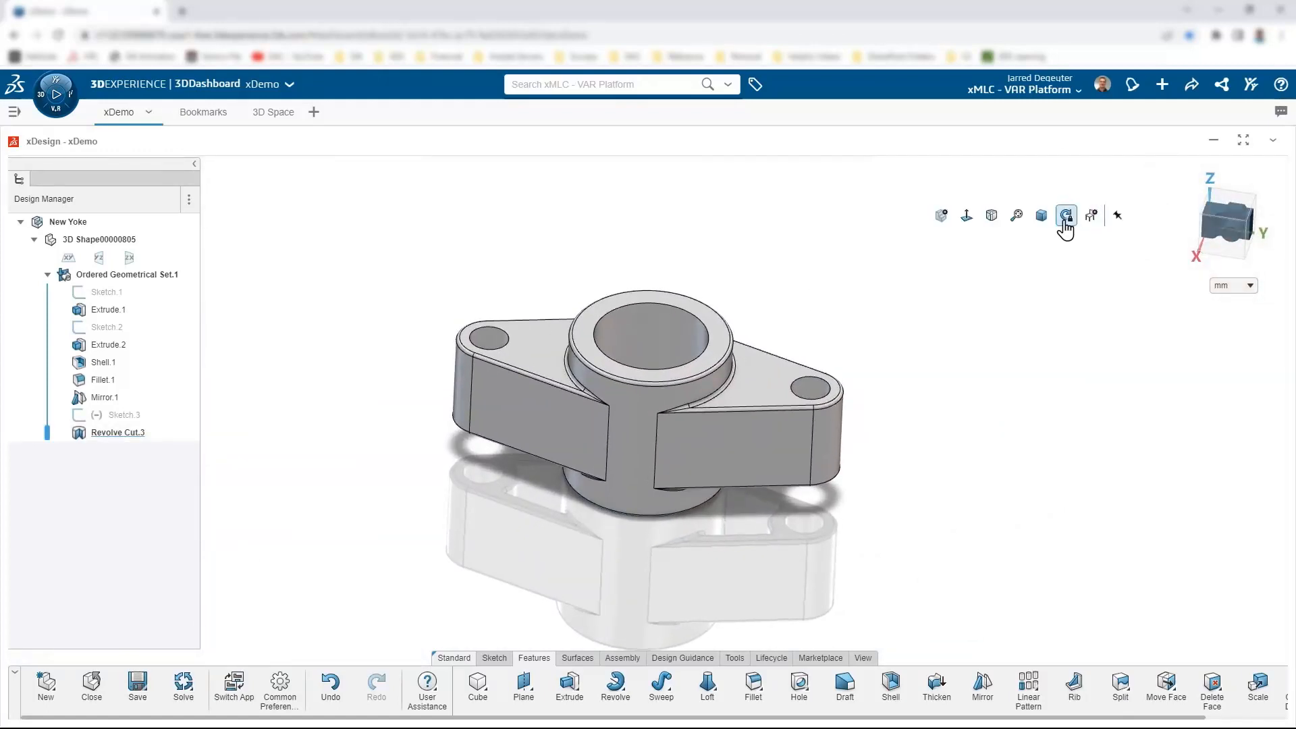
click(1065, 218)
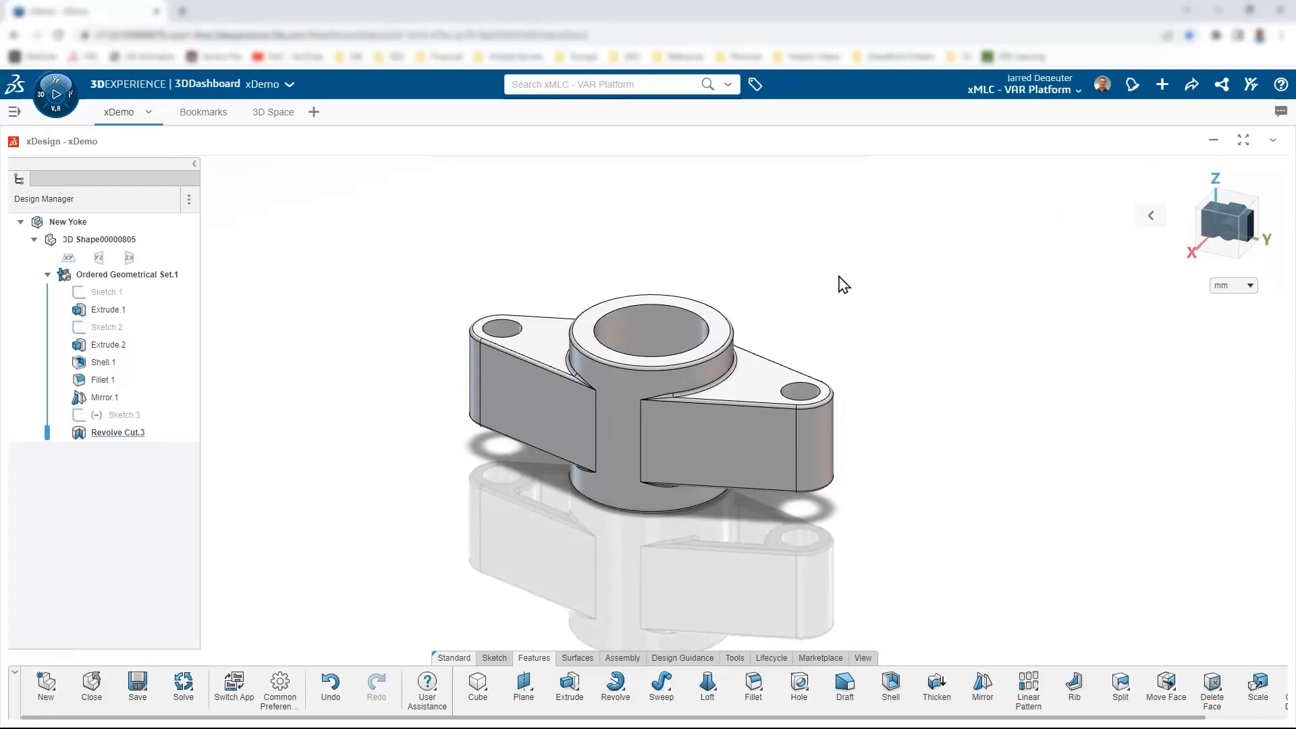
click(136, 684)
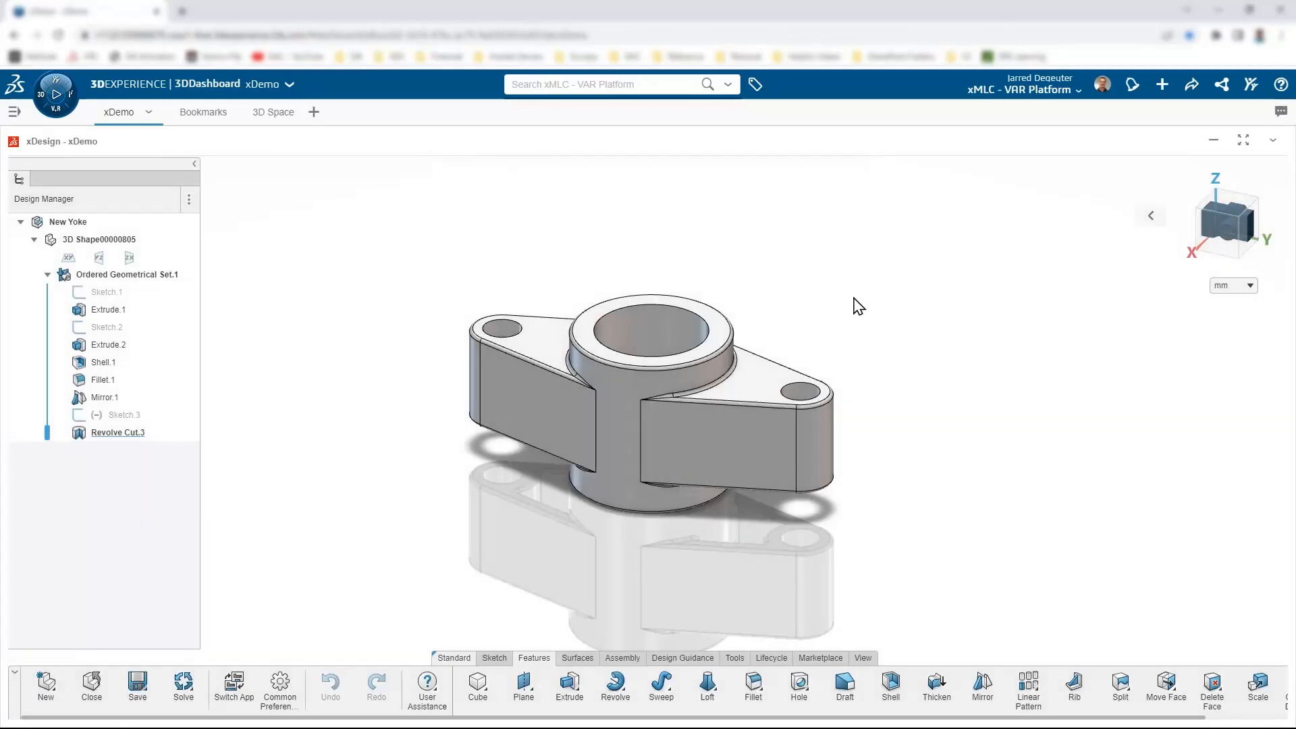